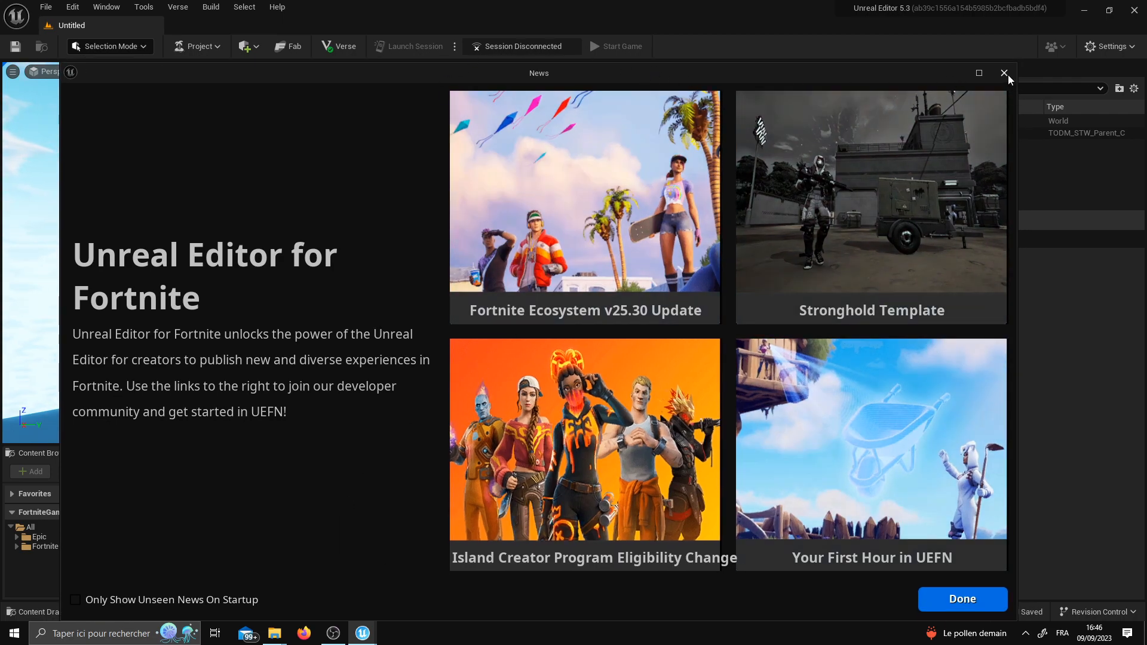
# Dismiss the News window and look through the island templates, feature examples, sample projects and personal templates.
pyautogui.click(1004, 73)
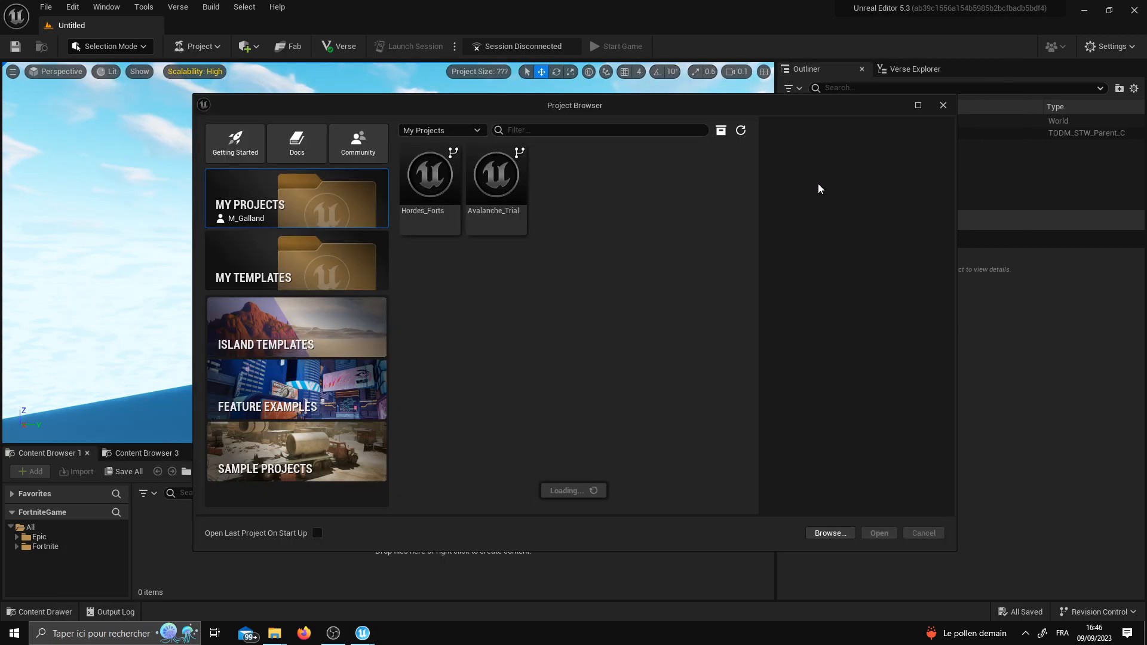
pyautogui.moveTo(563, 105); pyautogui.dragTo(624, 106)
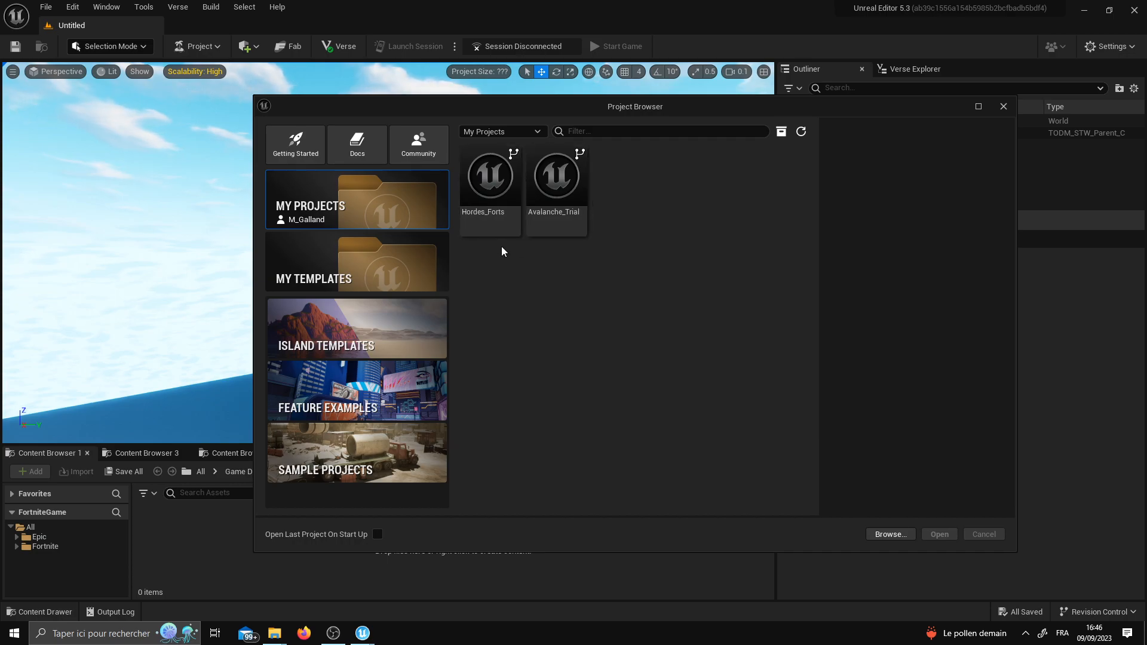
pyautogui.click(359, 315)
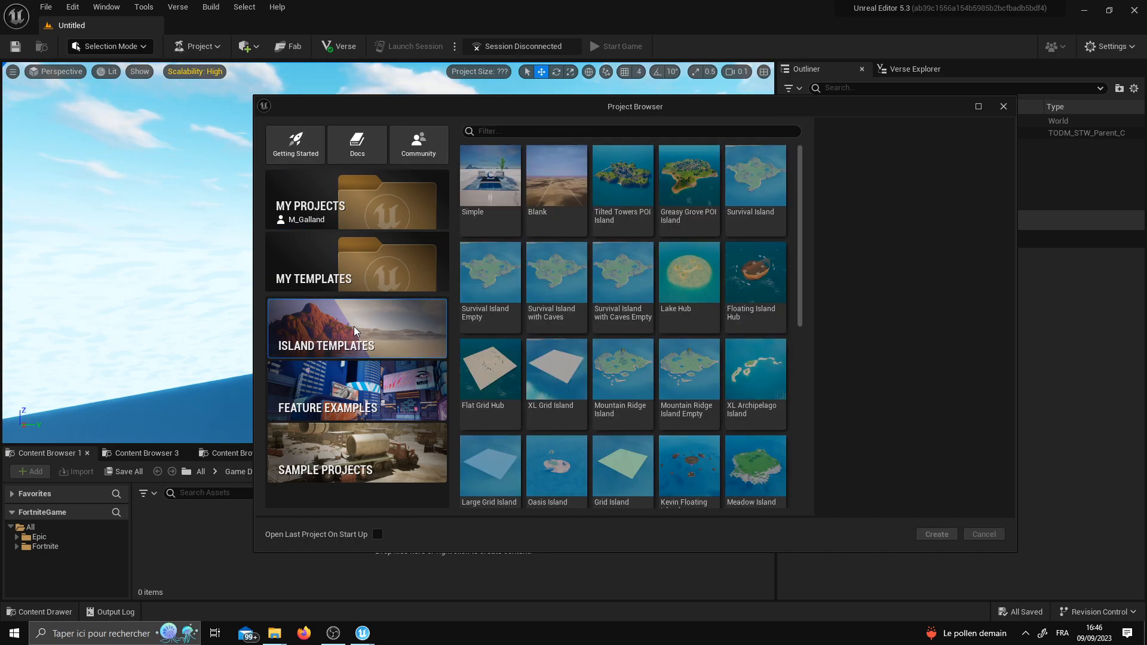
pyautogui.scroll(-2, 591, 287)
pyautogui.scroll(2, 590, 290)
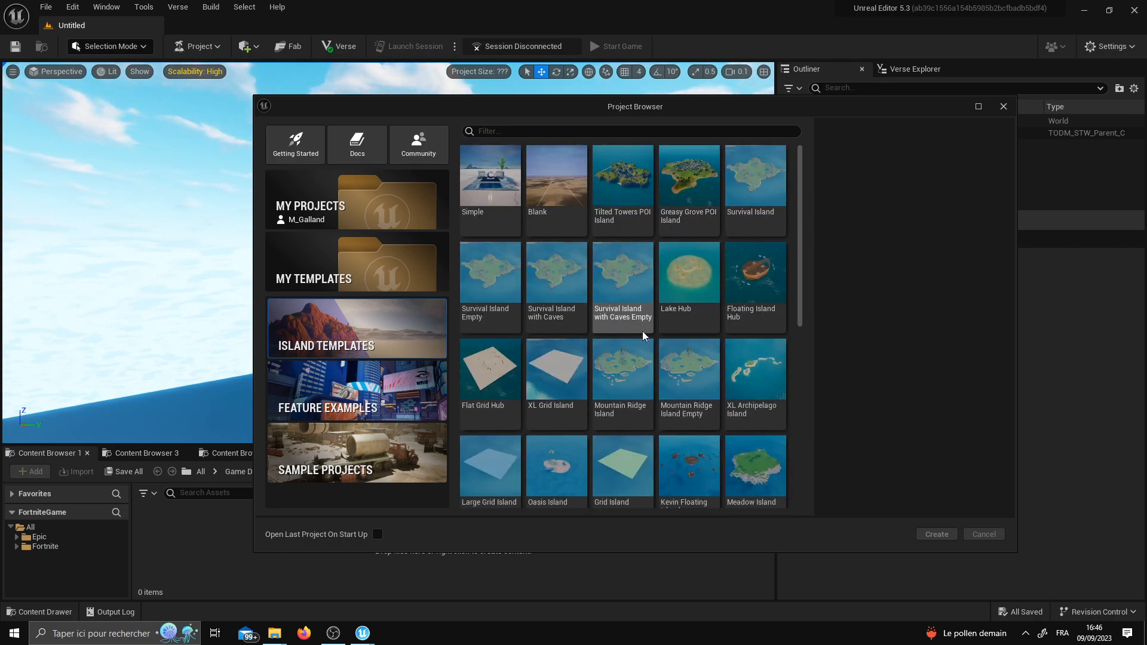
pyautogui.scroll(-6, 651, 334)
pyautogui.click(358, 391)
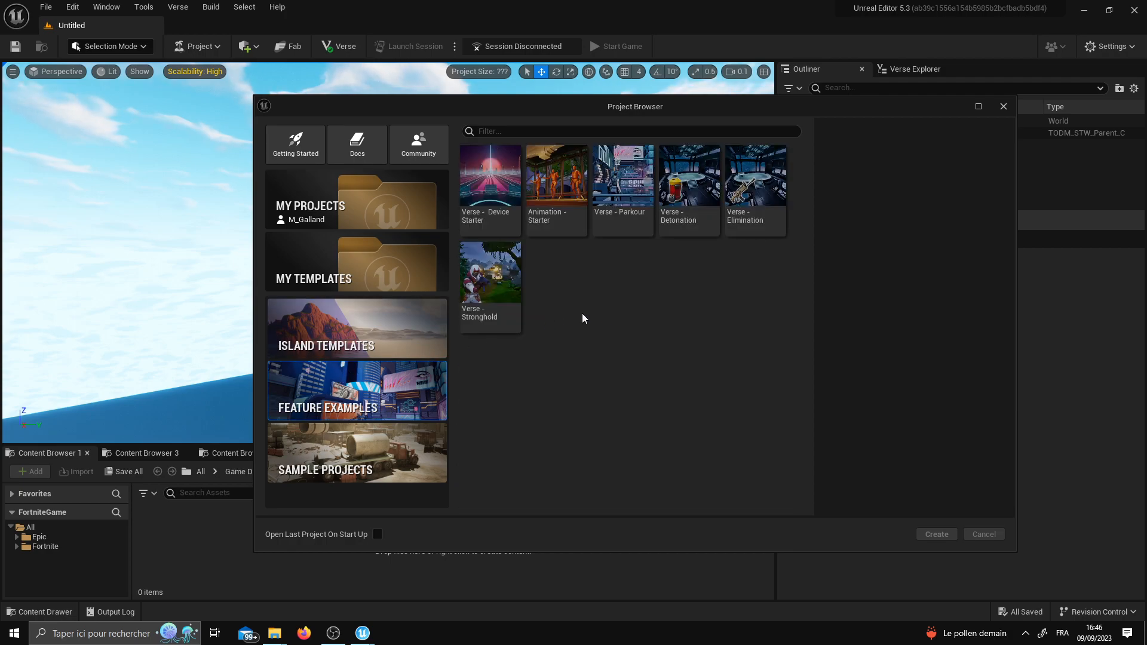
pyautogui.click(366, 436)
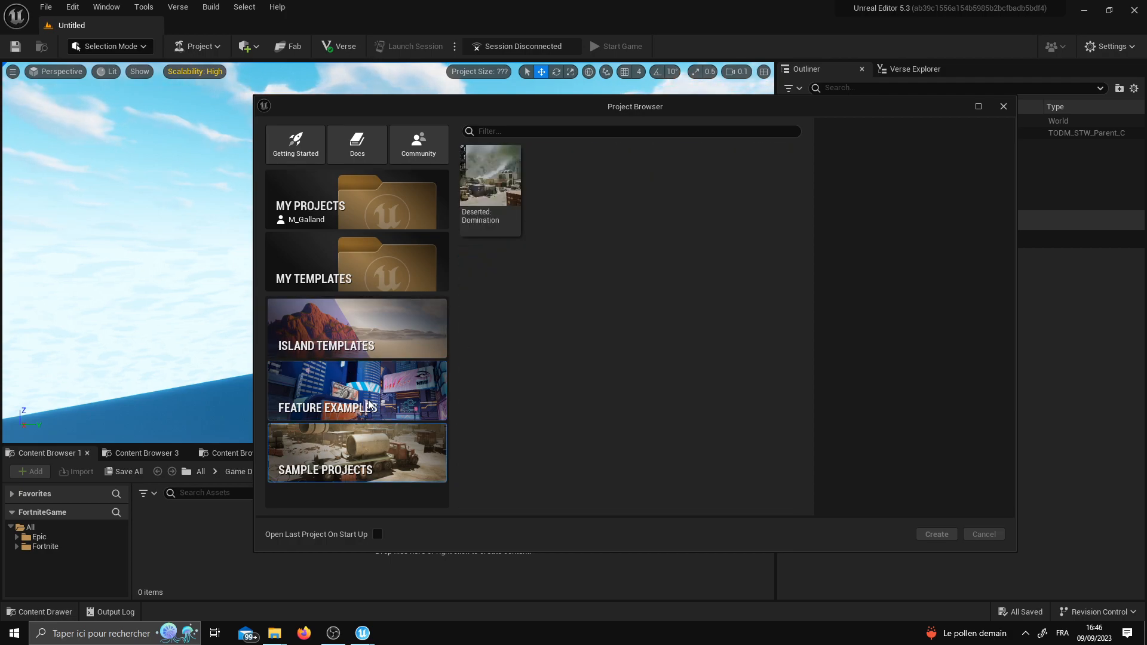
pyautogui.click(368, 404)
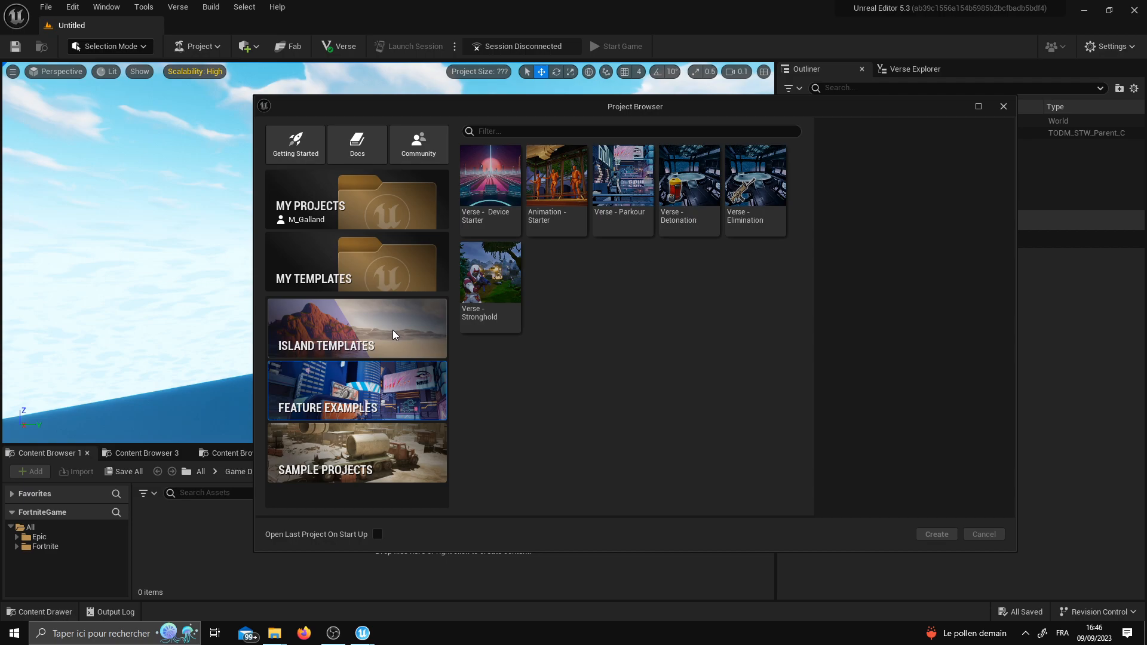
pyautogui.click(393, 279)
# Browse the island templates and preview Shoreline Island.
pyautogui.click(375, 328)
pyautogui.scroll(1, 625, 341)
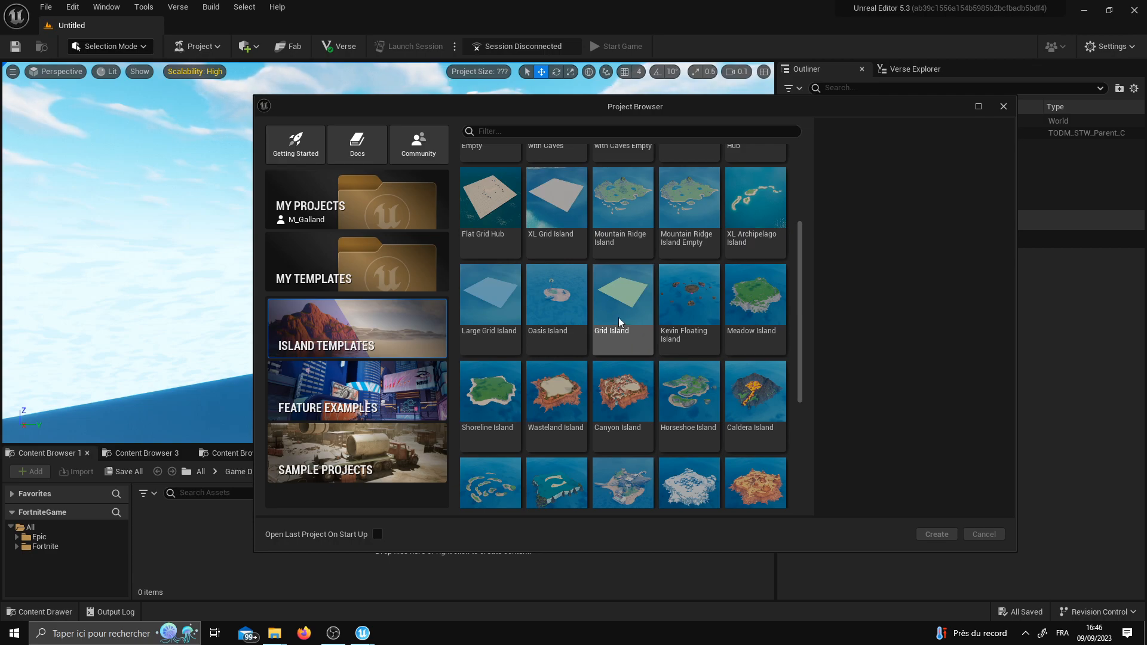
pyautogui.scroll(-1, 621, 332)
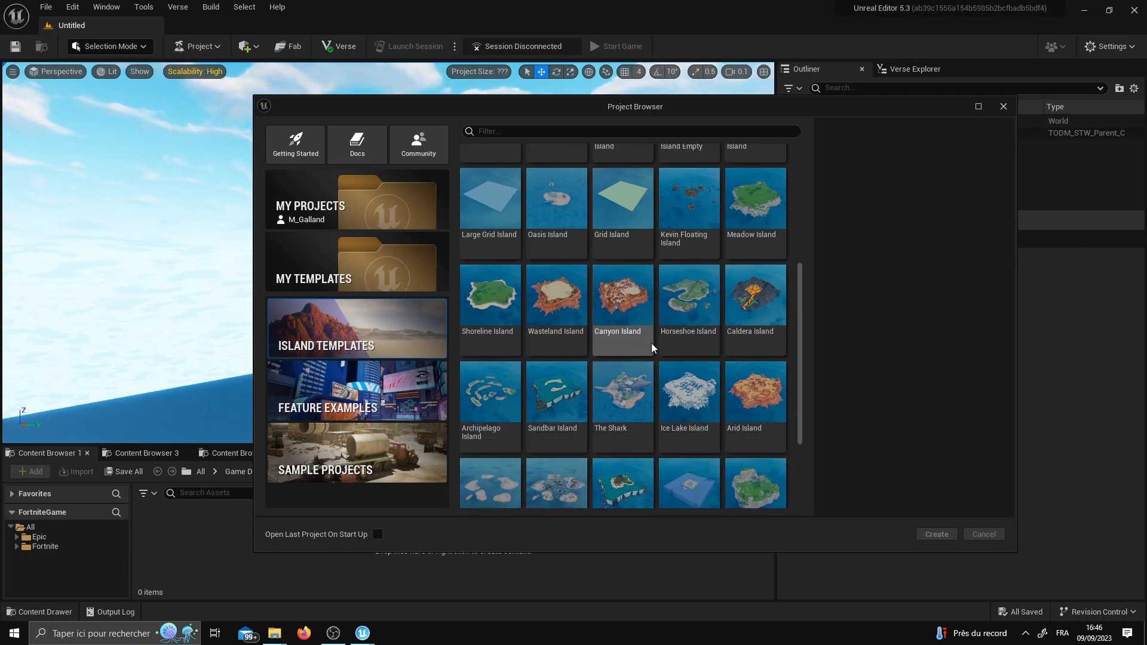
pyautogui.scroll(1, 532, 334)
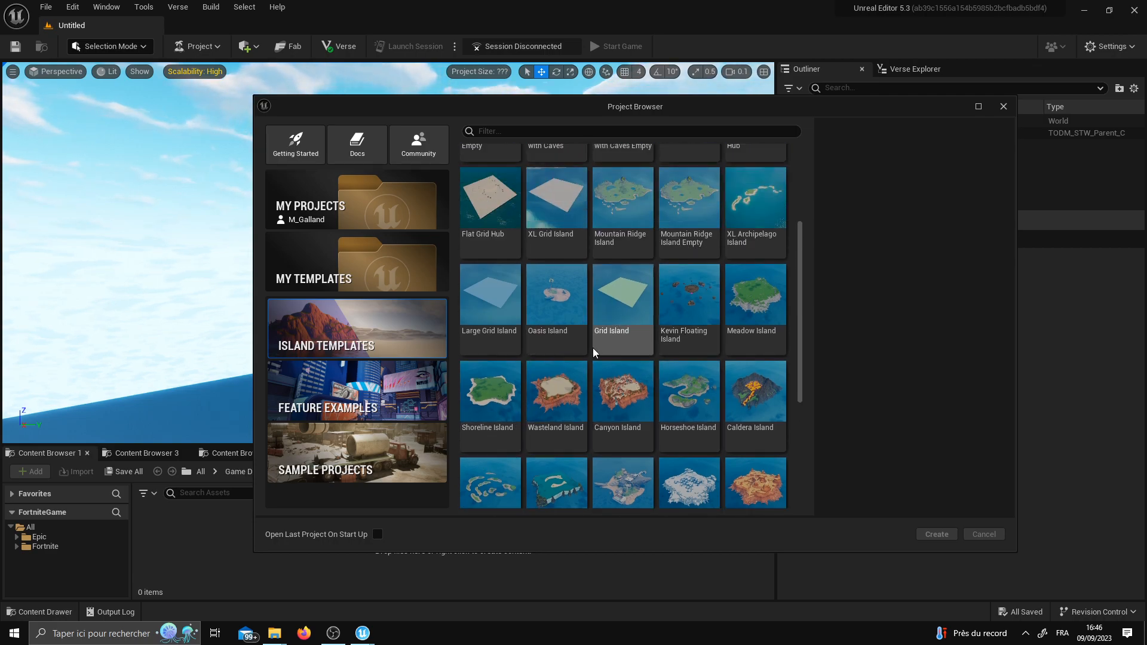
pyautogui.click(495, 393)
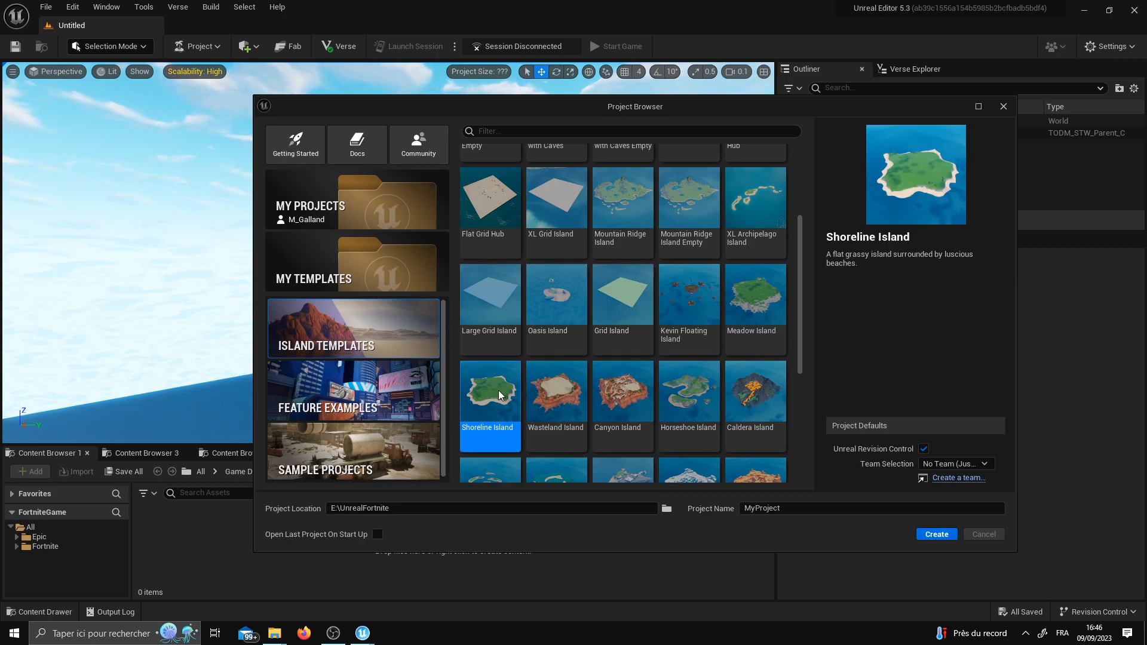
# Preview other island templates, including Survival Island with Caves Empty, Greasy Grove POI Island, Survival Island and Meadow Island.
pyautogui.scroll(2, 741, 328)
pyautogui.scroll(-1, 672, 335)
pyautogui.scroll(2, 673, 336)
pyautogui.click(634, 296)
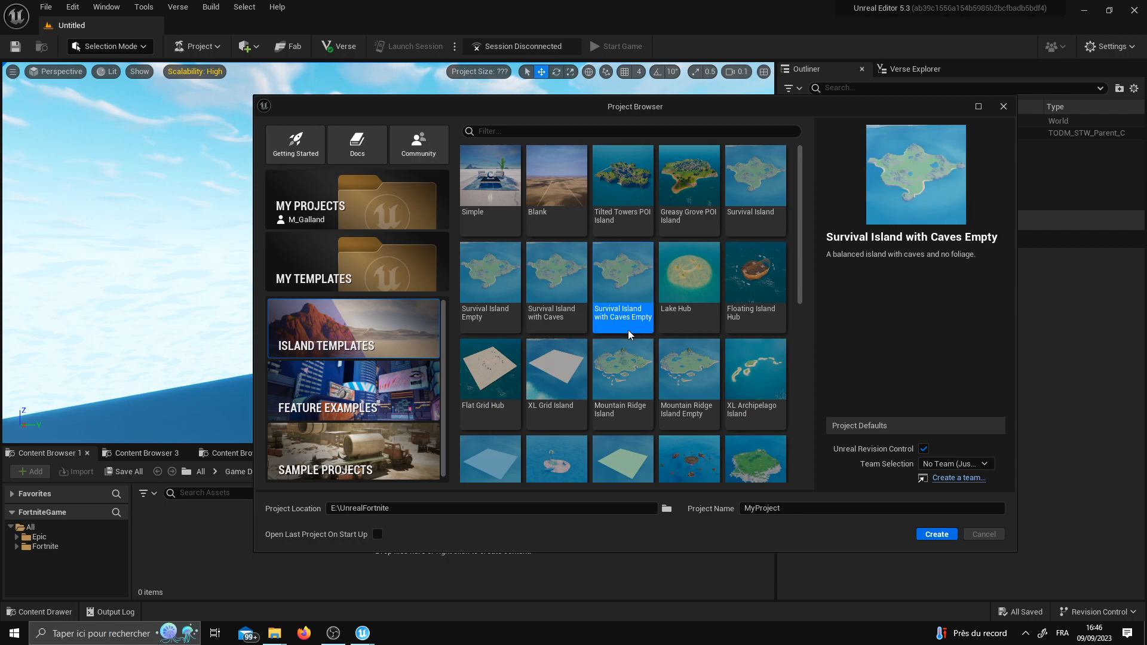
pyautogui.click(692, 218)
pyautogui.click(750, 215)
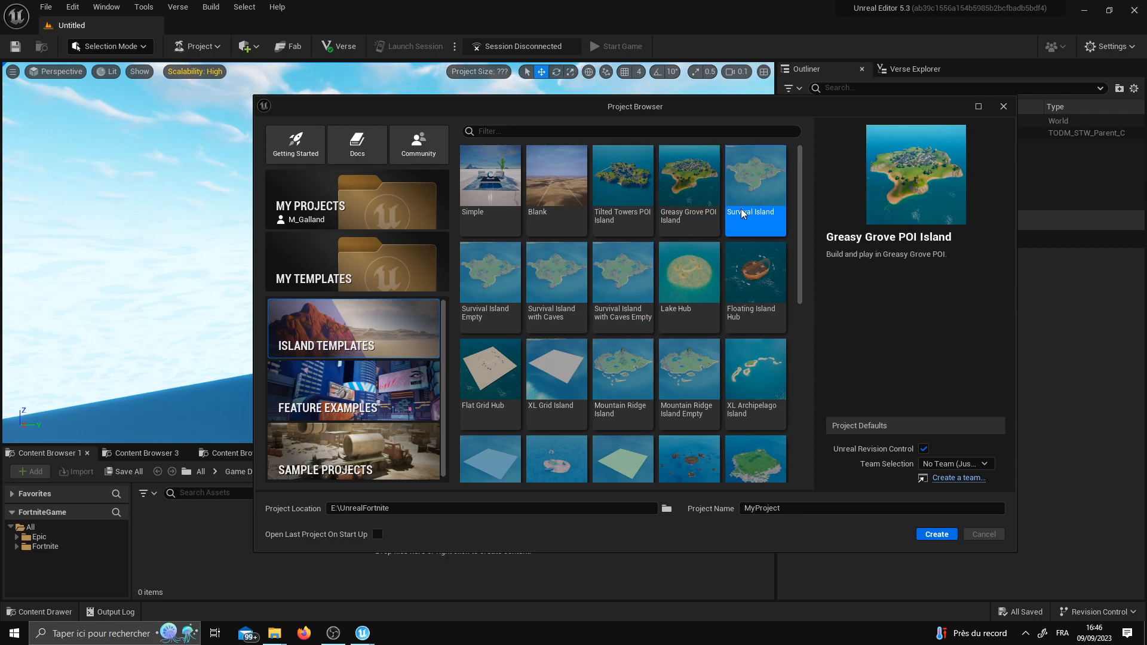
pyautogui.scroll(-3, 737, 311)
pyautogui.click(738, 311)
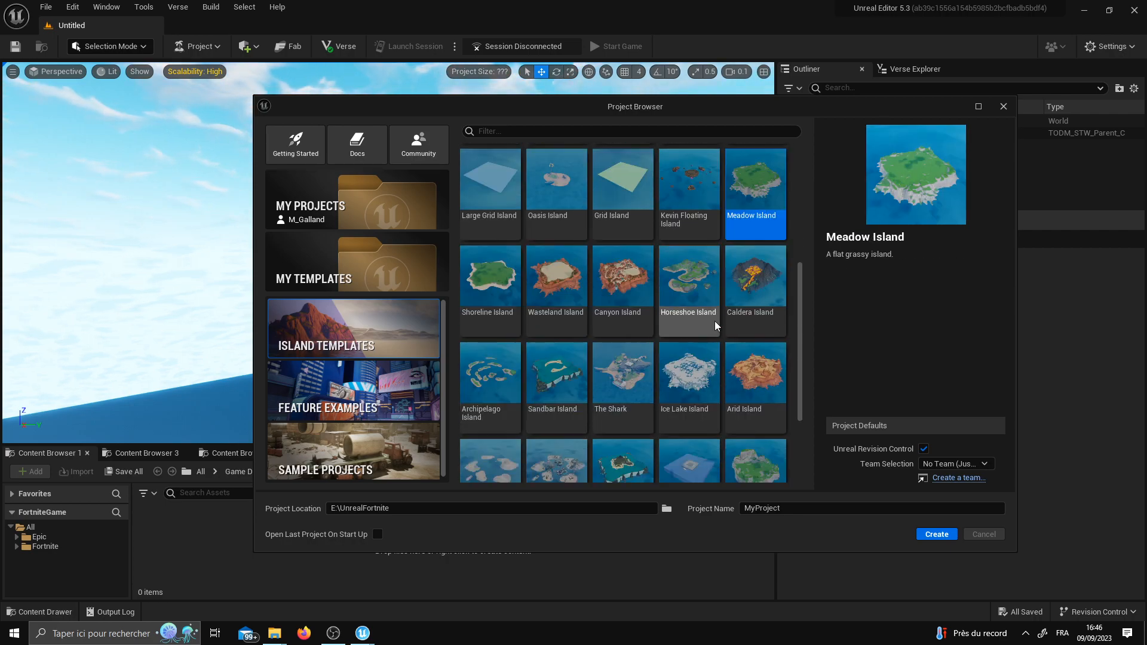
pyautogui.scroll(-3, 712, 326)
pyautogui.scroll(-1, 687, 316)
# Choose the Shoreline Island template for the new project.
pyautogui.click(488, 197)
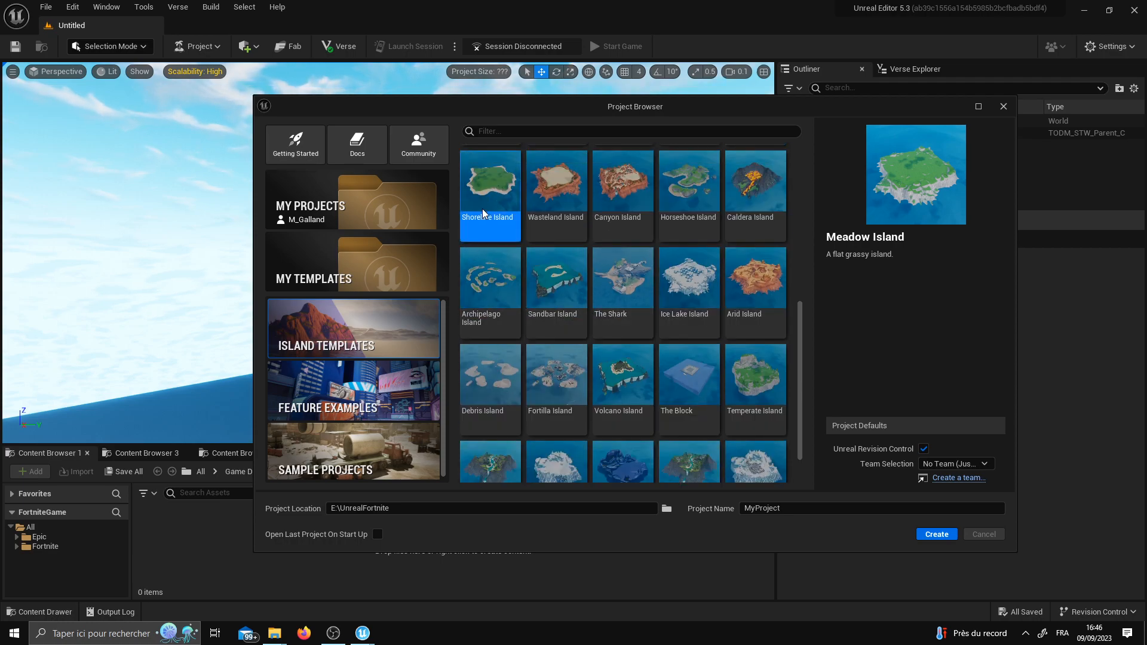
pyautogui.scroll(-1, 627, 350)
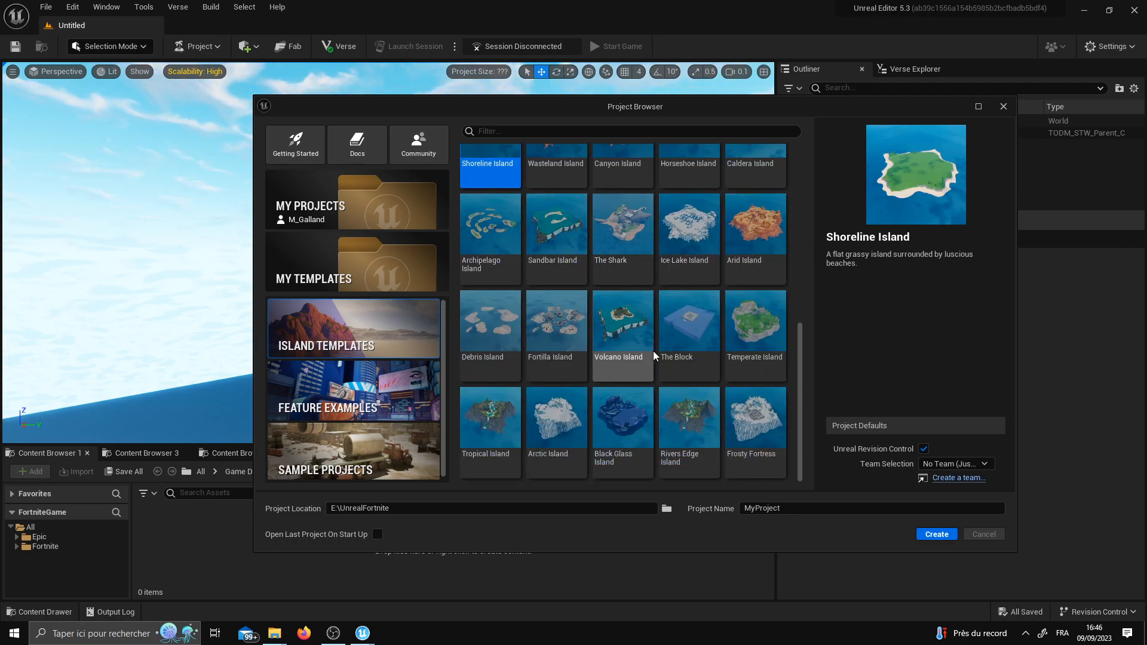
pyautogui.scroll(4, 653, 359)
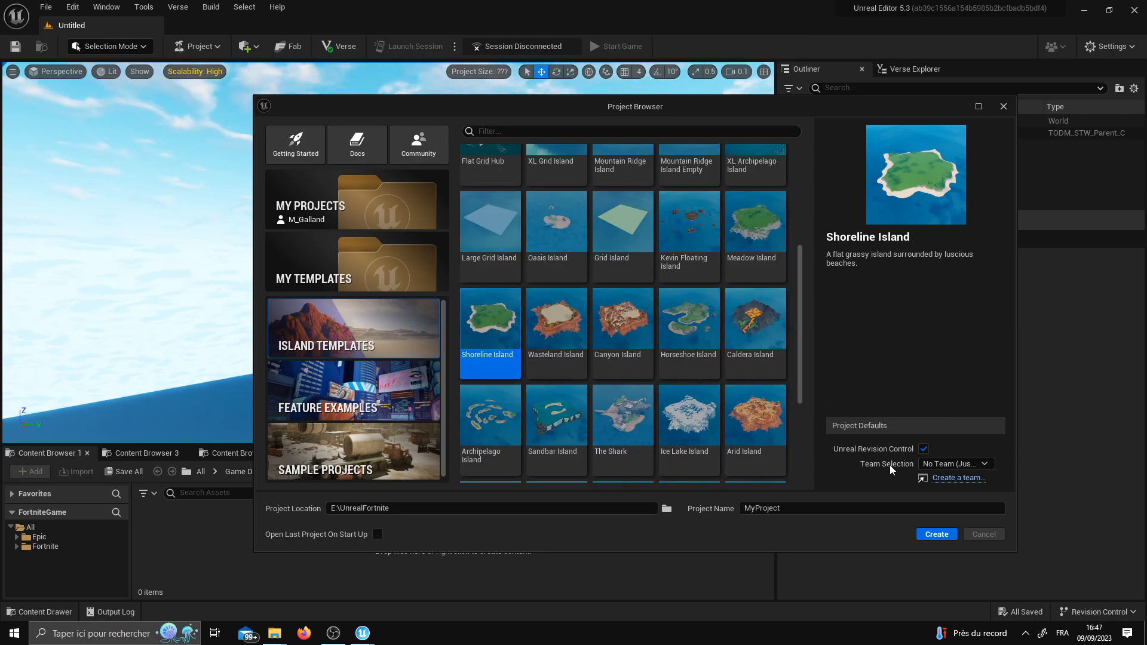
# Name the project Test_Zone, keep the E:\UnrealFortnite location and no team, and create it.
pyautogui.click(334, 509)
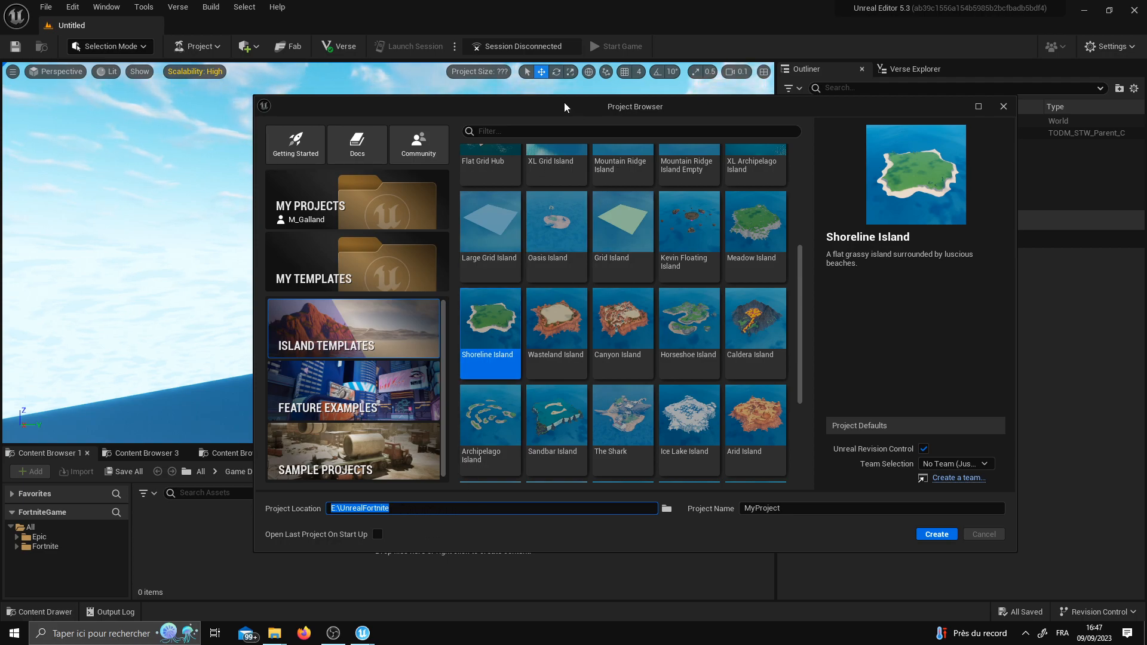
pyautogui.moveTo(564, 108); pyautogui.dragTo(539, 101)
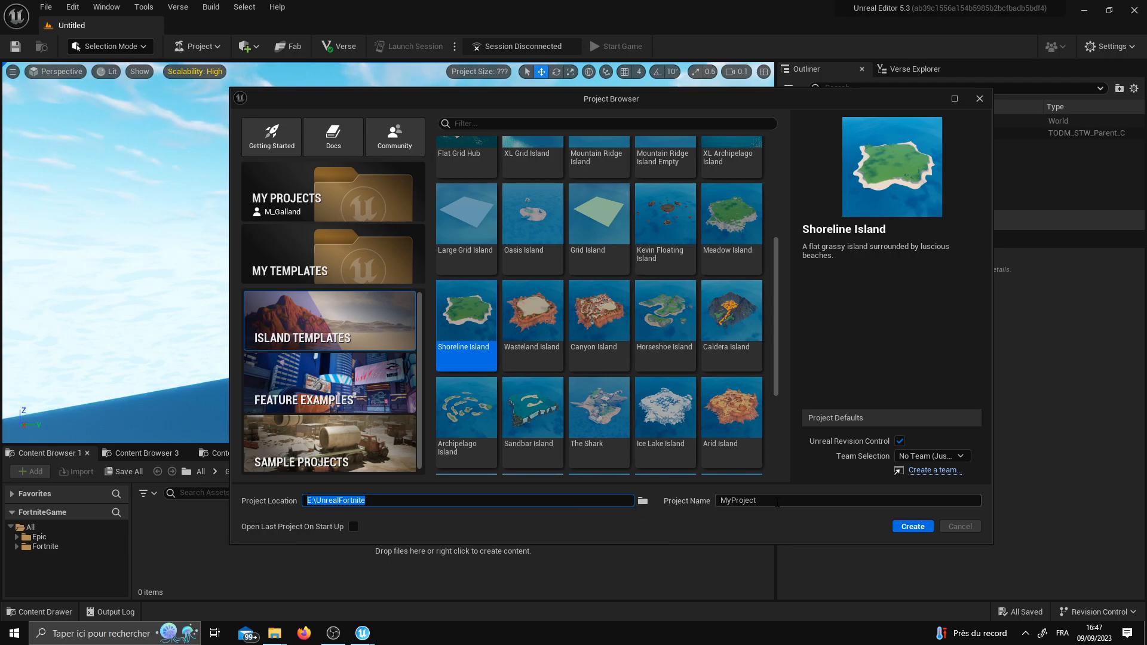
pyautogui.click(779, 500)
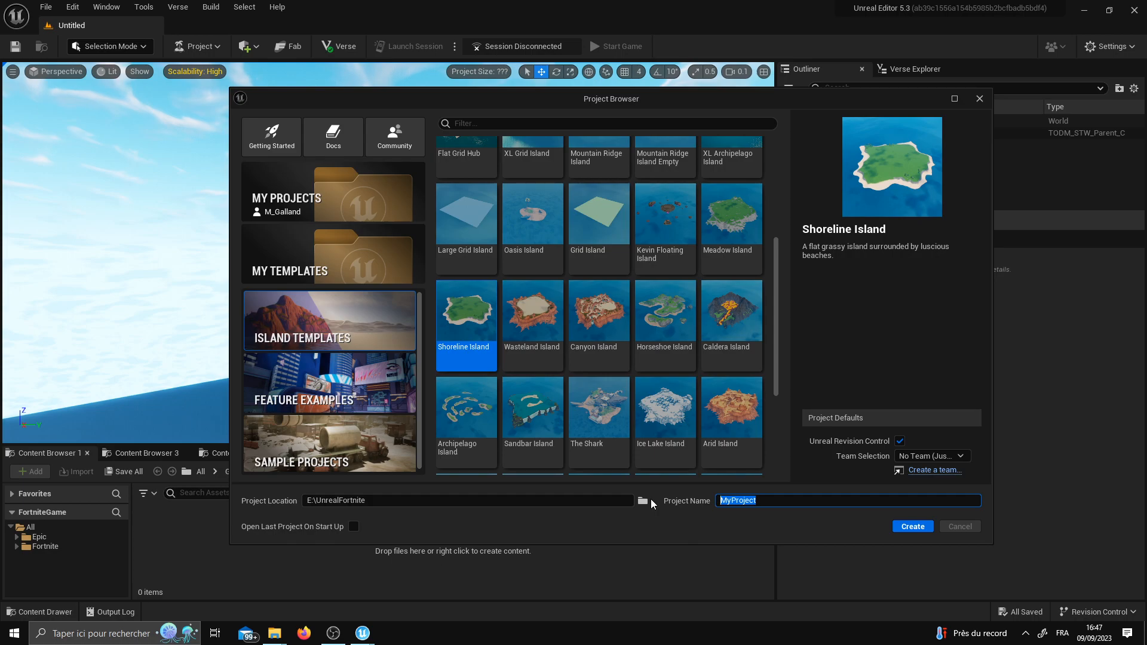
pyautogui.write('Tes_Zone')
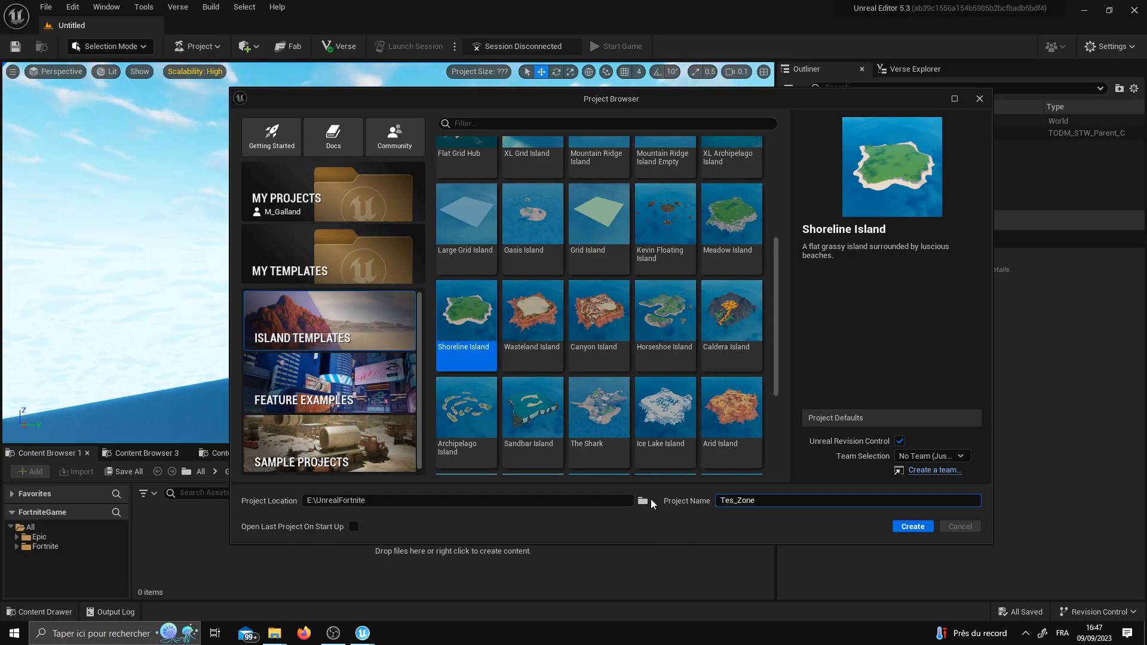
pyautogui.write('t')
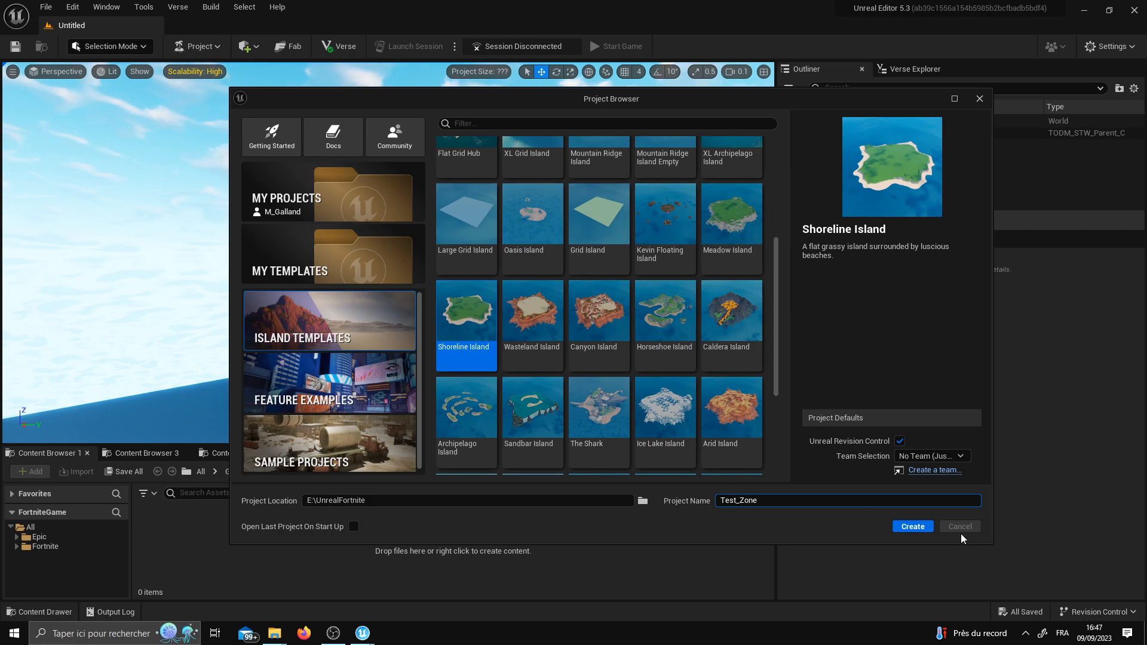
pyautogui.click(944, 457)
pyautogui.click(944, 457)
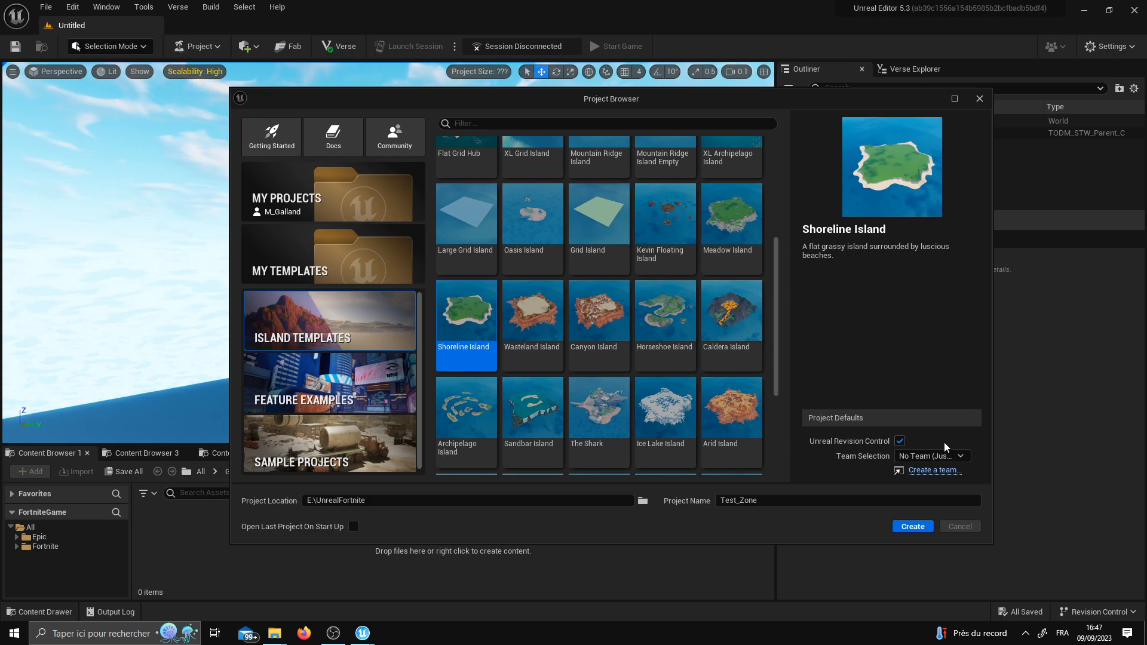
pyautogui.click(919, 528)
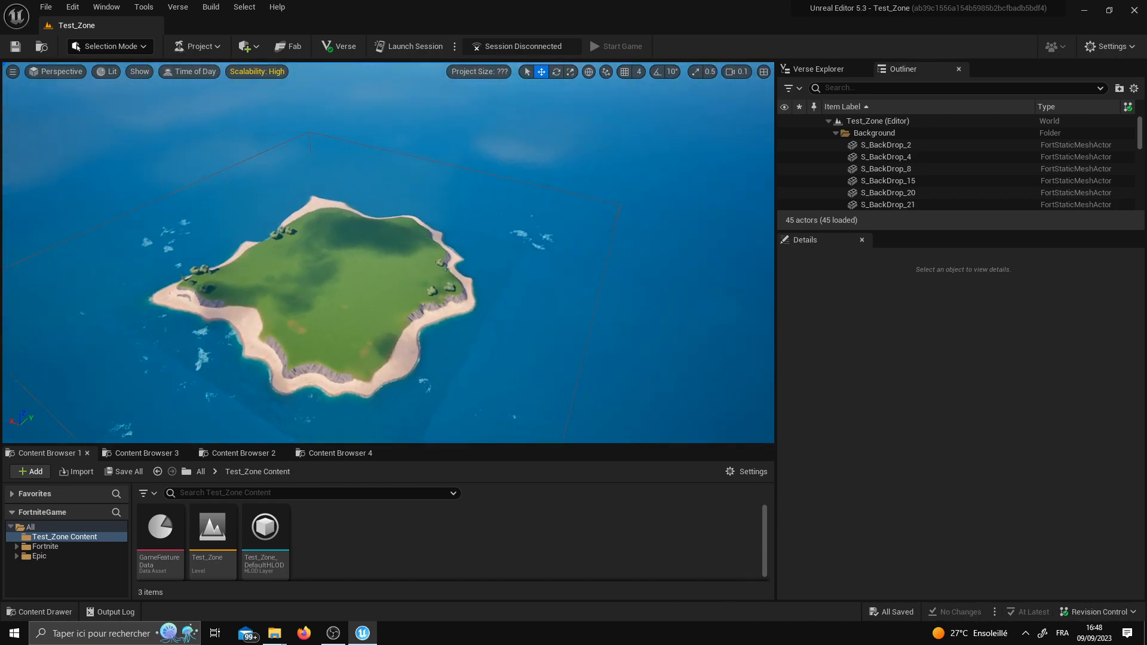
# Load an editor layout that has a larger viewport and no docked content browser.
pyautogui.moveTo(495, 303)
pyautogui.mouseDown(button='right')
pyautogui.moveTo(444, 317)
pyautogui.moveTo(513, 291)
pyautogui.moveTo(441, 273)
pyautogui.moveTo(486, 291)
pyautogui.mouseUp(button='right')
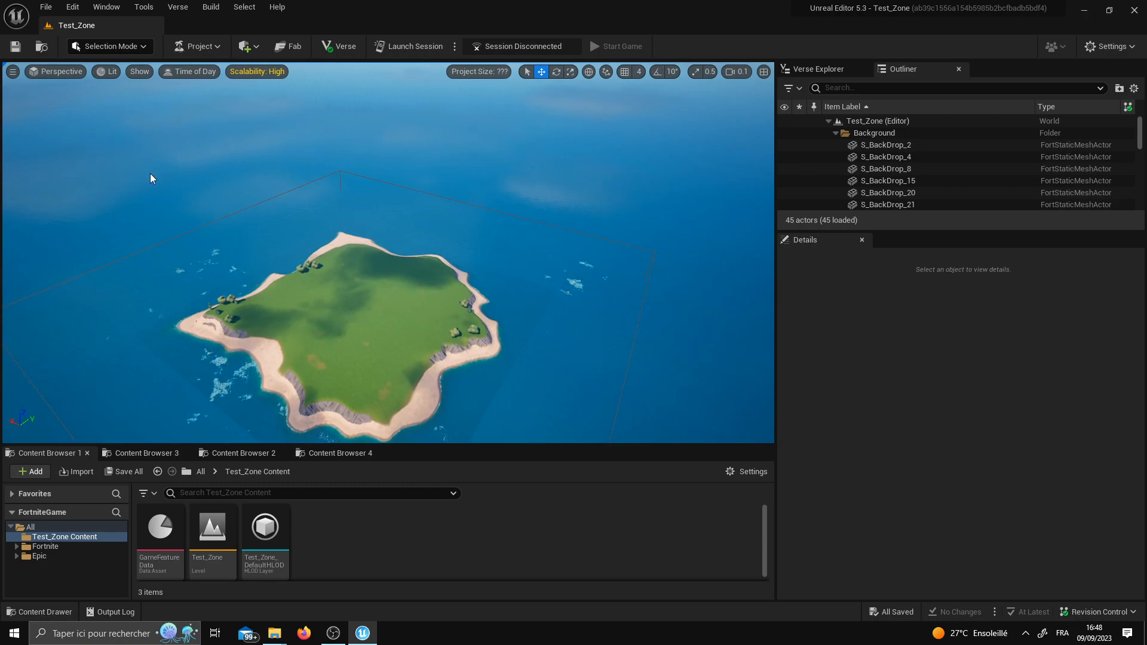
pyautogui.click(107, 7)
pyautogui.moveTo(164, 40)
pyautogui.click(302, 58)
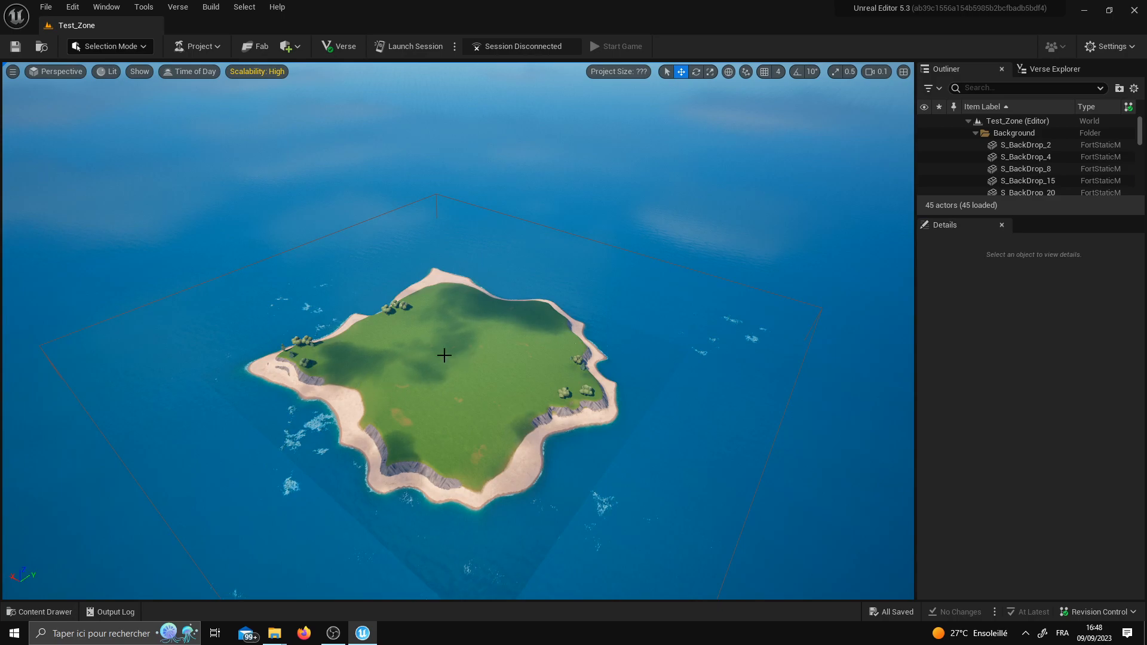
# Raise the viewport camera speed to about 1.8.
pyautogui.moveTo(426, 399); pyautogui.dragTo(563, 366, button='right')
pyautogui.scroll(2, 564, 366)
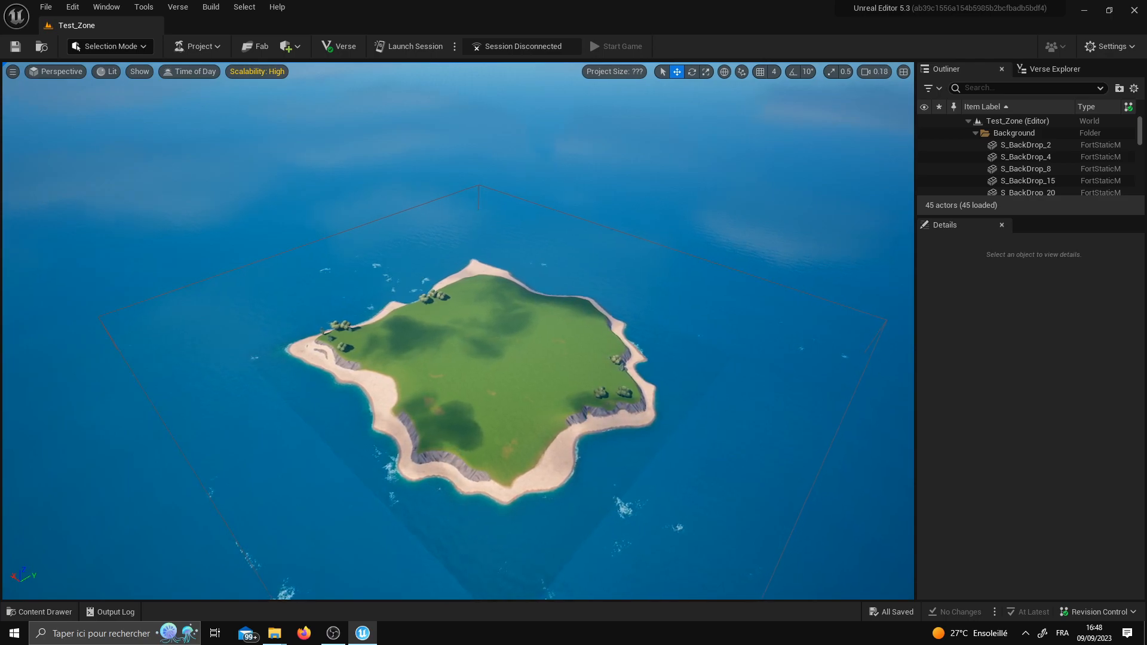
pyautogui.press('d')
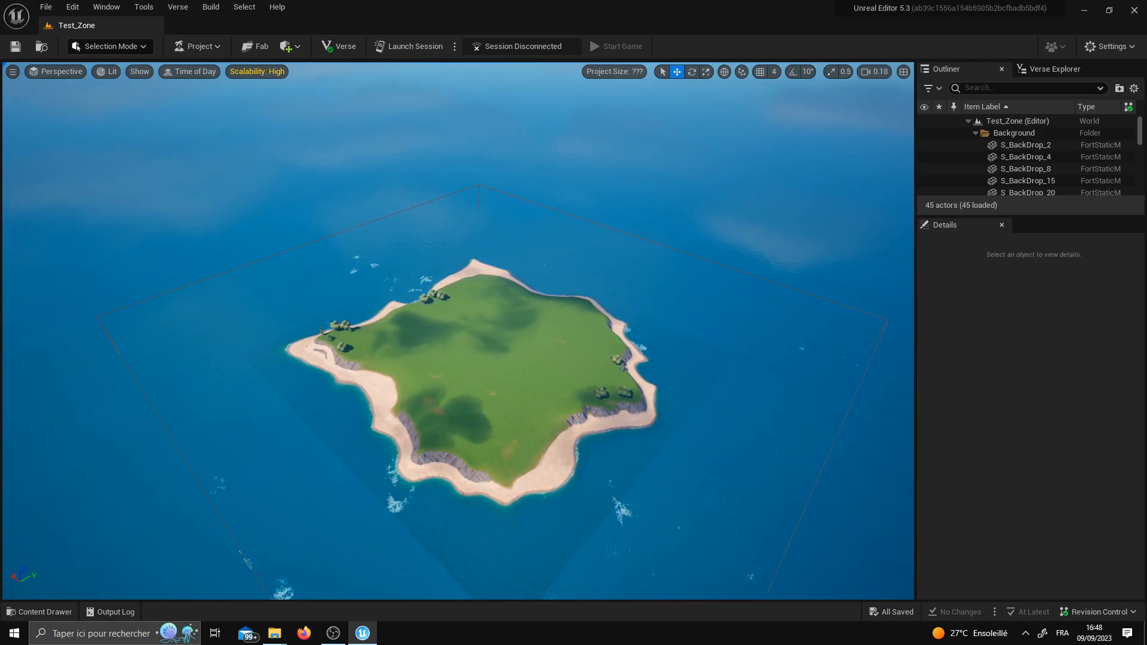
pyautogui.click(876, 72)
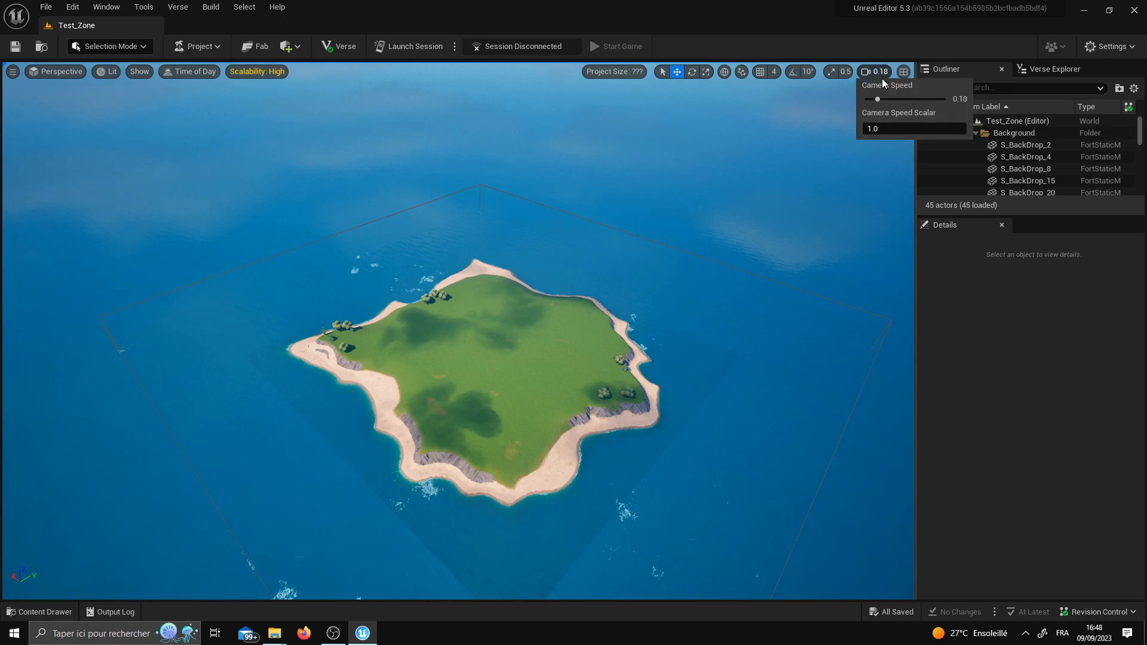
pyautogui.moveTo(878, 99); pyautogui.dragTo(906, 100)
# Fly the camera from the island overview down to ground level over the grass.
pyautogui.moveTo(241, 281); pyautogui.dragTo(266, 286, button='right')
pyautogui.press('w')
pyautogui.press('a')
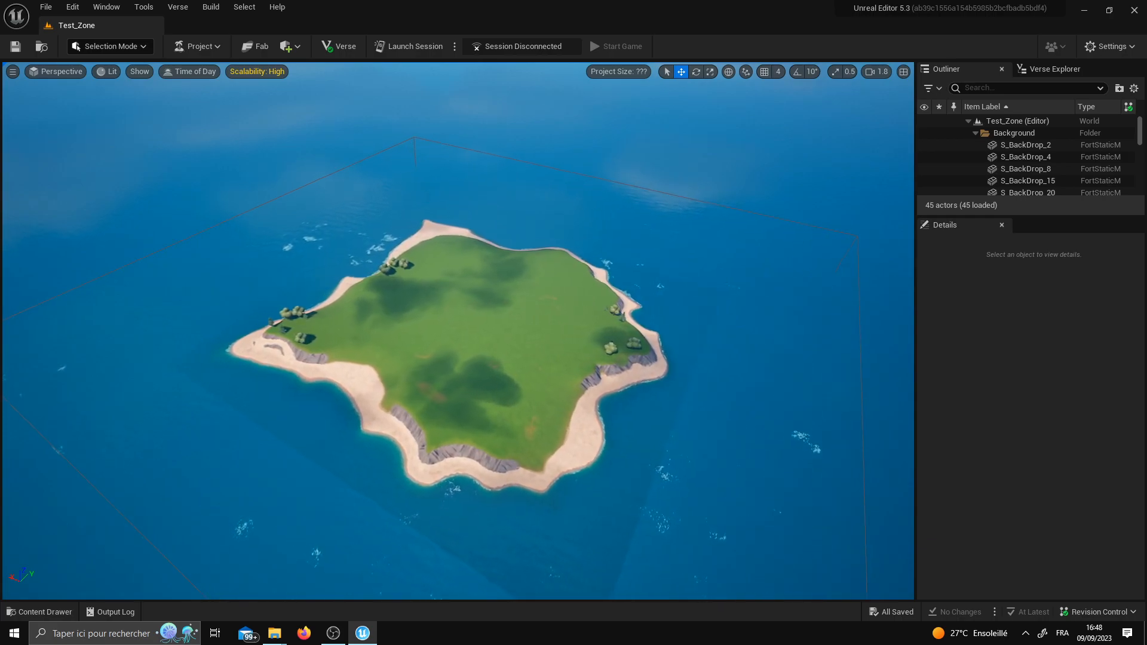
pyautogui.press('w')
pyautogui.press('a')
pyautogui.moveTo(265, 286); pyautogui.dragTo(549, 197, button='right')
pyautogui.press('w')
pyautogui.press('w')
pyautogui.press('d')
pyautogui.press('w')
pyautogui.press('w')
pyautogui.press('d')
pyautogui.scroll(8, 170, 206)
pyautogui.scroll(-10, 538, 187)
pyautogui.press('w')
pyautogui.moveTo(292, 248); pyautogui.dragTo(359, 230, button='right')
pyautogui.scroll(8, 293, 248)
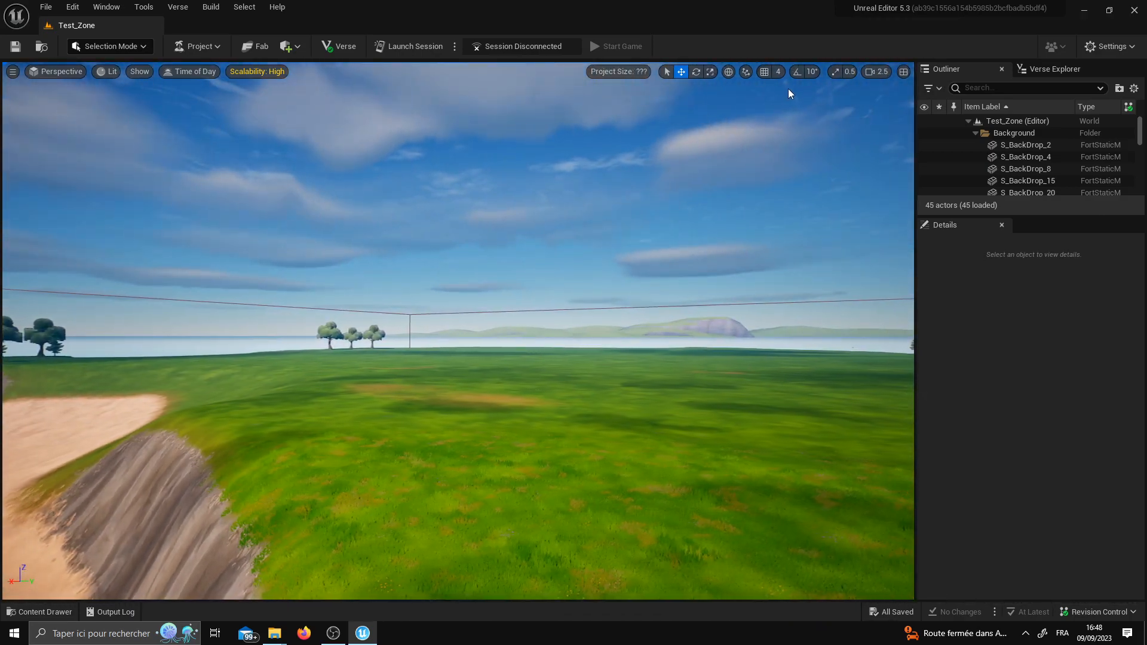
# Increase the camera speed to 4.5 and fly forward across the grass.
pyautogui.moveTo(852, 98); pyautogui.dragTo(875, 100, button='right')
pyautogui.scroll(5, 863, 99)
pyautogui.scroll(-2, 617, 218)
pyautogui.moveTo(617, 217)
pyautogui.mouseDown(button='right')
pyautogui.moveTo(520, 217)
pyautogui.moveTo(616, 225)
pyautogui.mouseUp(button='right')
pyautogui.press('w')
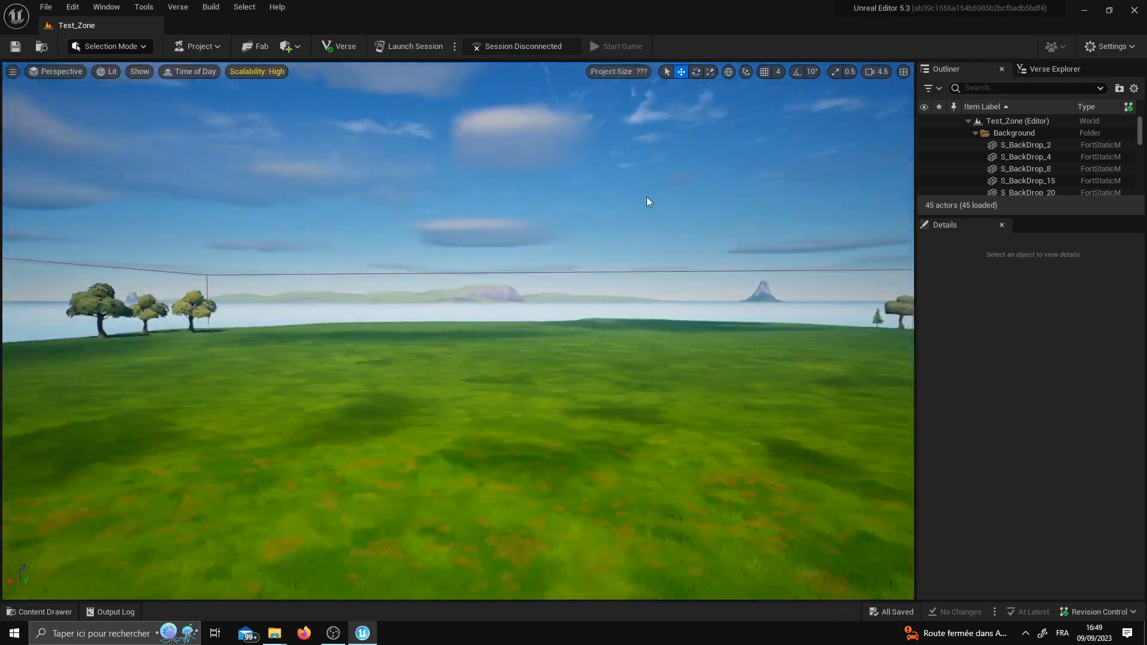
# Test a higher camera speed while flying over the island, and reduce it to 1.5.
pyautogui.click(872, 72)
pyautogui.moveTo(904, 97); pyautogui.dragTo(932, 99)
pyautogui.moveTo(794, 156); pyautogui.dragTo(967, 86, button='right')
pyautogui.press('a')
pyautogui.click(876, 72)
pyautogui.click(892, 98)
pyautogui.moveTo(589, 241); pyautogui.dragTo(514, 314, button='right')
pyautogui.press('w')
pyautogui.scroll(1, 505, 220)
pyautogui.press('d')
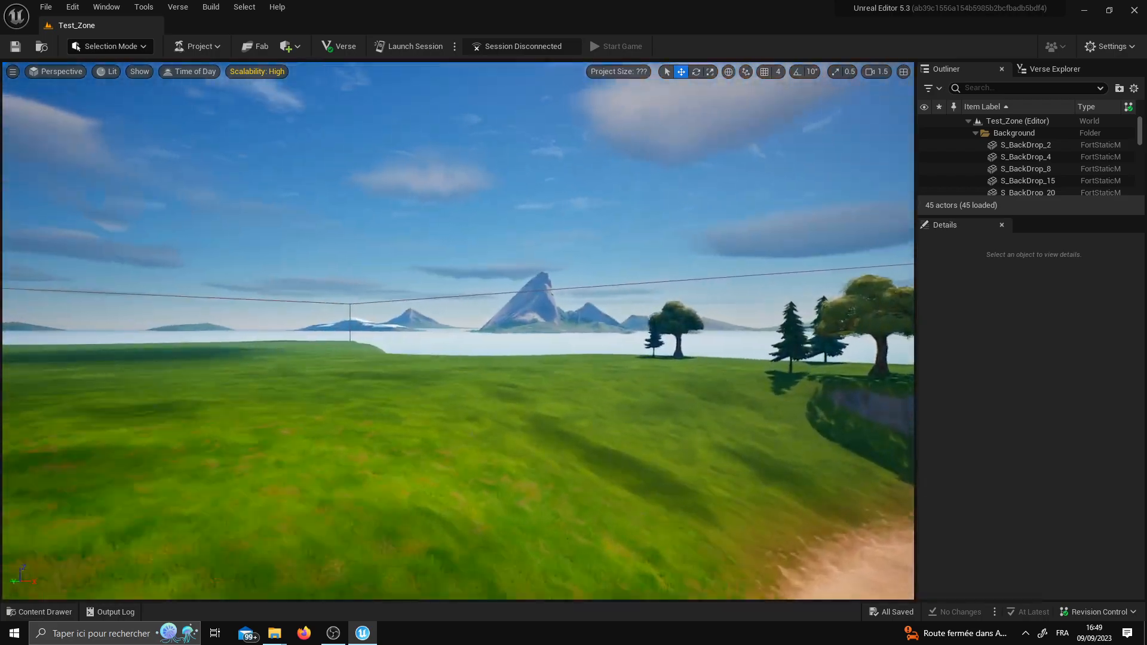
# Examine the island's grass, trees and surrounding horizon from several directions with the fly camera.
pyautogui.moveTo(459, 331); pyautogui.dragTo(124, 372, button='right')
pyautogui.press('w')
pyautogui.scroll(1, 228, 332)
pyautogui.scroll(-1, 240, 332)
pyautogui.scroll(2, 130, 263)
pyautogui.moveTo(282, 298); pyautogui.dragTo(442, 292, button='right')
pyautogui.moveTo(588, 356); pyautogui.dragTo(457, 358, button='right')
pyautogui.moveTo(609, 297); pyautogui.dragTo(732, 338, button='right')
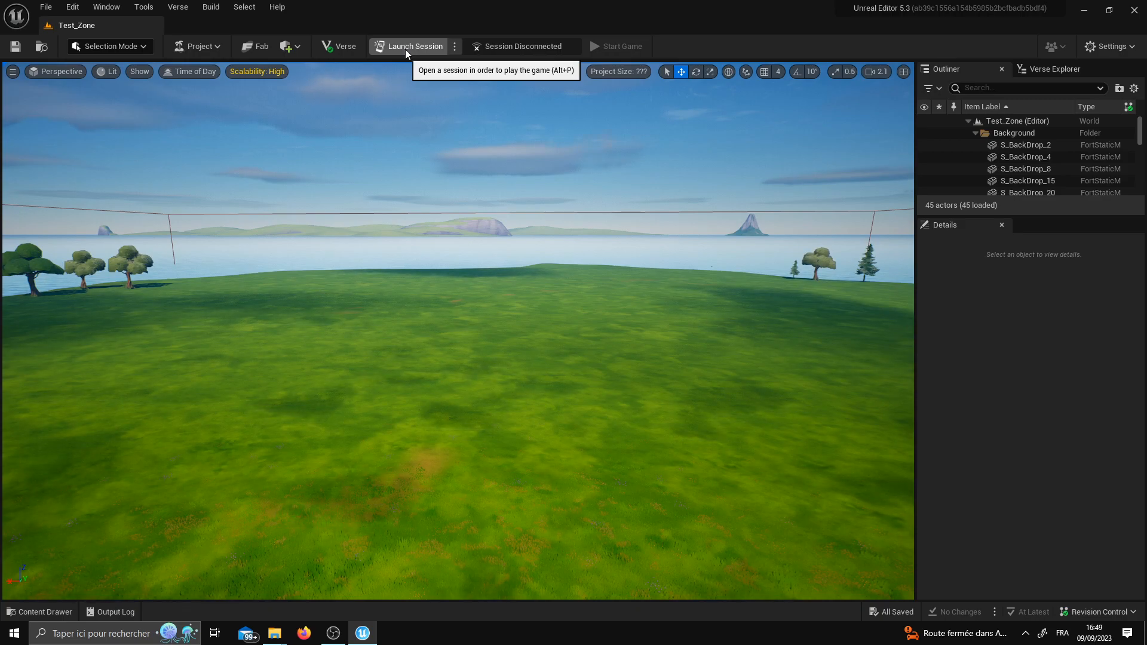
pyautogui.press('Left')
pyautogui.press('Right')
pyautogui.press('Left')
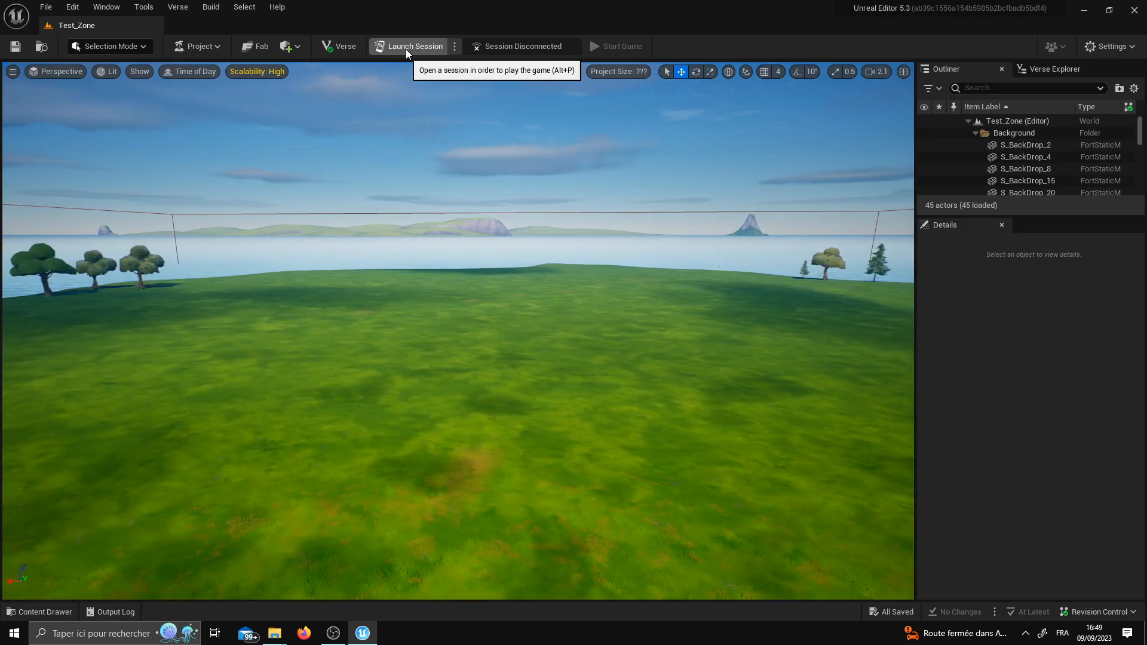
# Fly the camera over the island from another direction and enlarge the Outliner to list more actors.
pyautogui.moveTo(425, 312); pyautogui.dragTo(344, 184, button='right')
pyautogui.moveTo(301, 272); pyautogui.dragTo(320, 340, button='right')
pyautogui.press('Left')
pyautogui.press('Down')
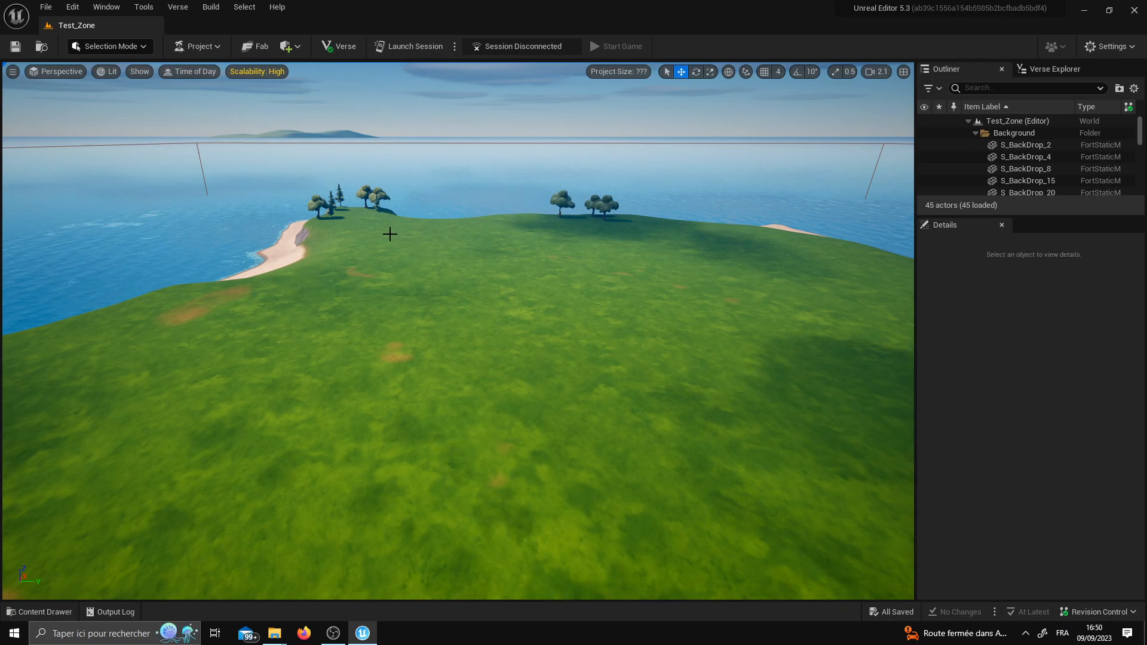
pyautogui.moveTo(1030, 217); pyautogui.dragTo(994, 374)
pyautogui.moveTo(994, 374); pyautogui.dragTo(994, 377)
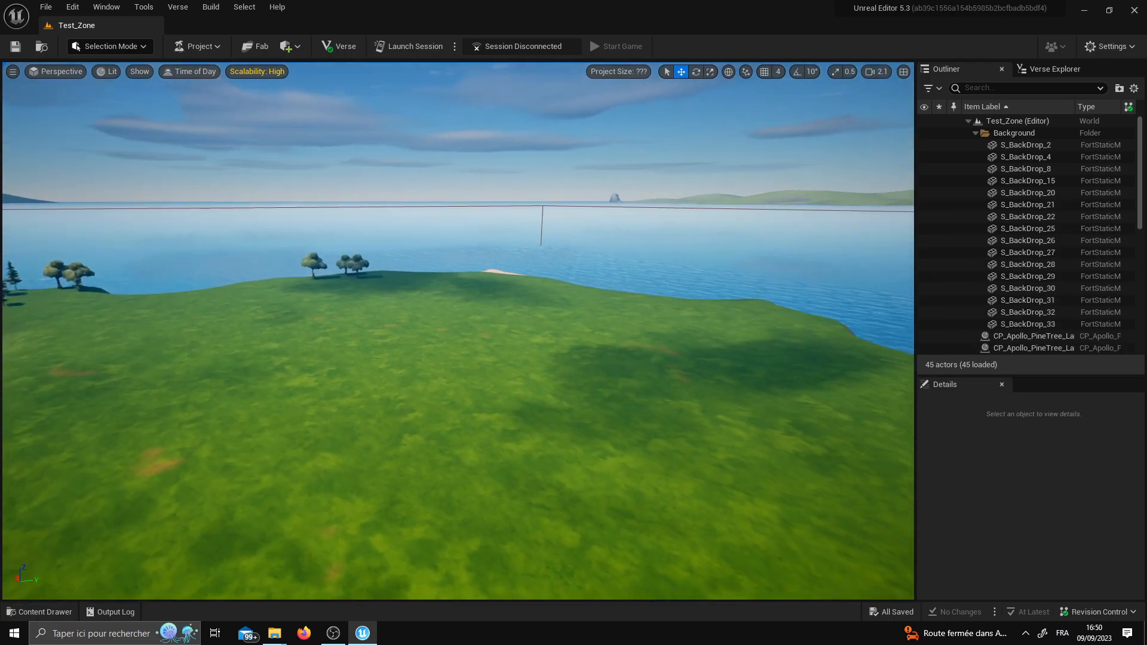
# Select several S_BackDrop actors in turn and look around the island to locate S_BackDrop_4 on the horizon.
pyautogui.moveTo(776, 256); pyautogui.dragTo(878, 276, button='right')
pyautogui.press('s')
pyautogui.click(1022, 180)
pyautogui.click(1030, 215)
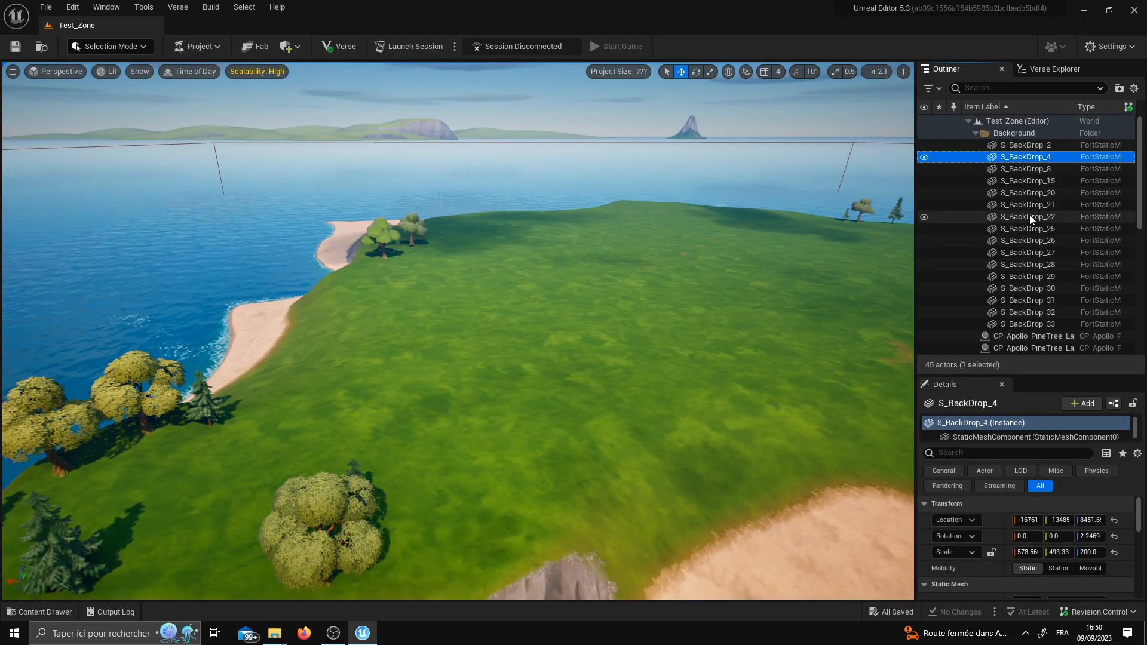
pyautogui.click(1034, 252)
pyautogui.click(1039, 182)
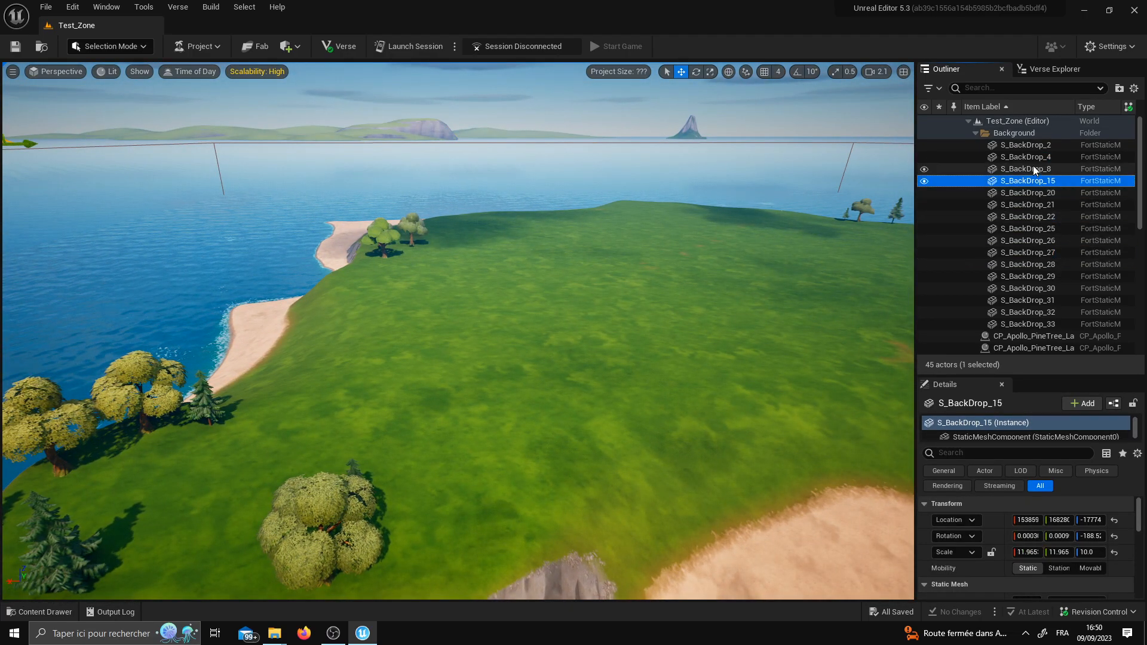
pyautogui.click(1033, 157)
pyautogui.moveTo(793, 238); pyautogui.dragTo(849, 225, button='right')
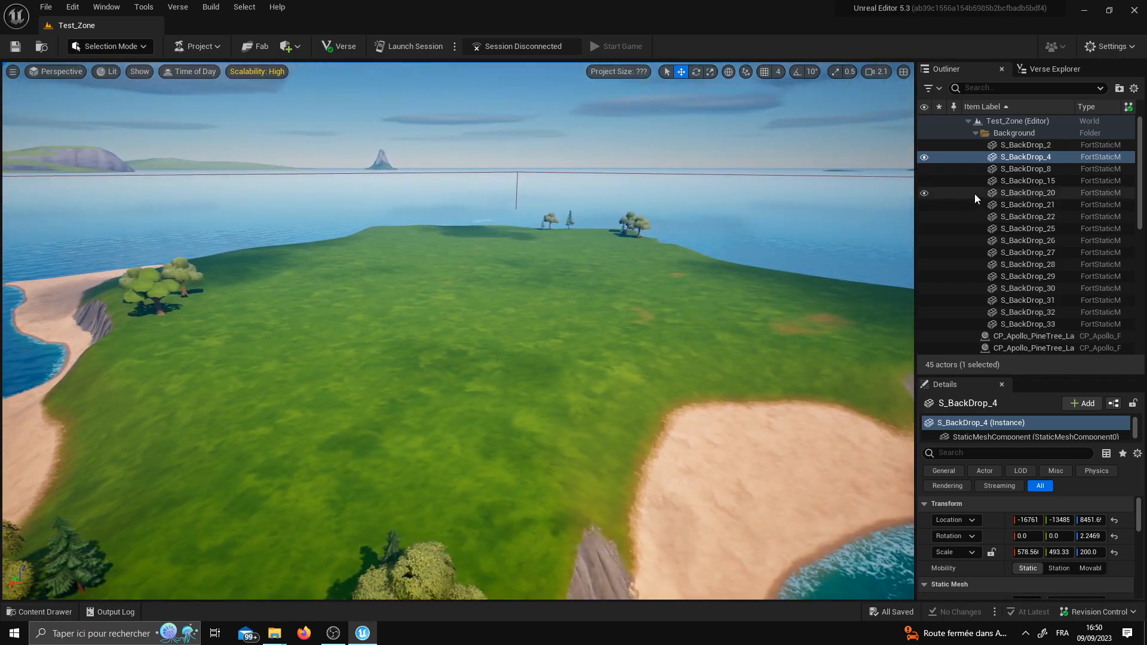
pyautogui.scroll(-4, 996, 254)
pyautogui.moveTo(771, 287); pyautogui.dragTo(693, 261, button='right')
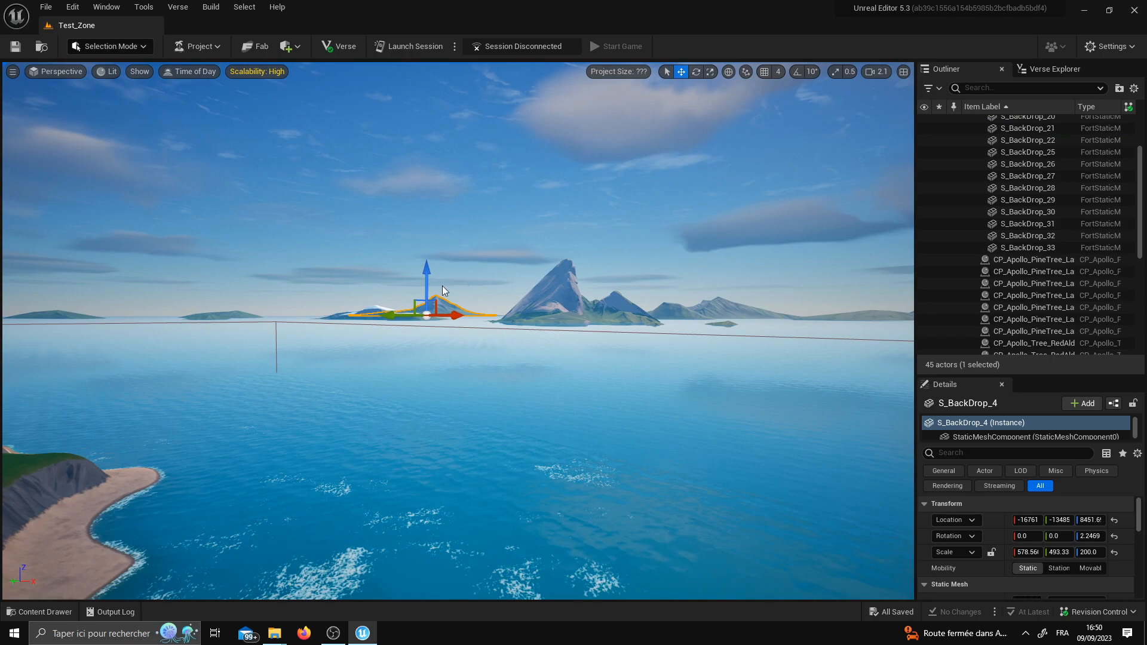
pyautogui.moveTo(434, 304); pyautogui.dragTo(532, 243, button='right')
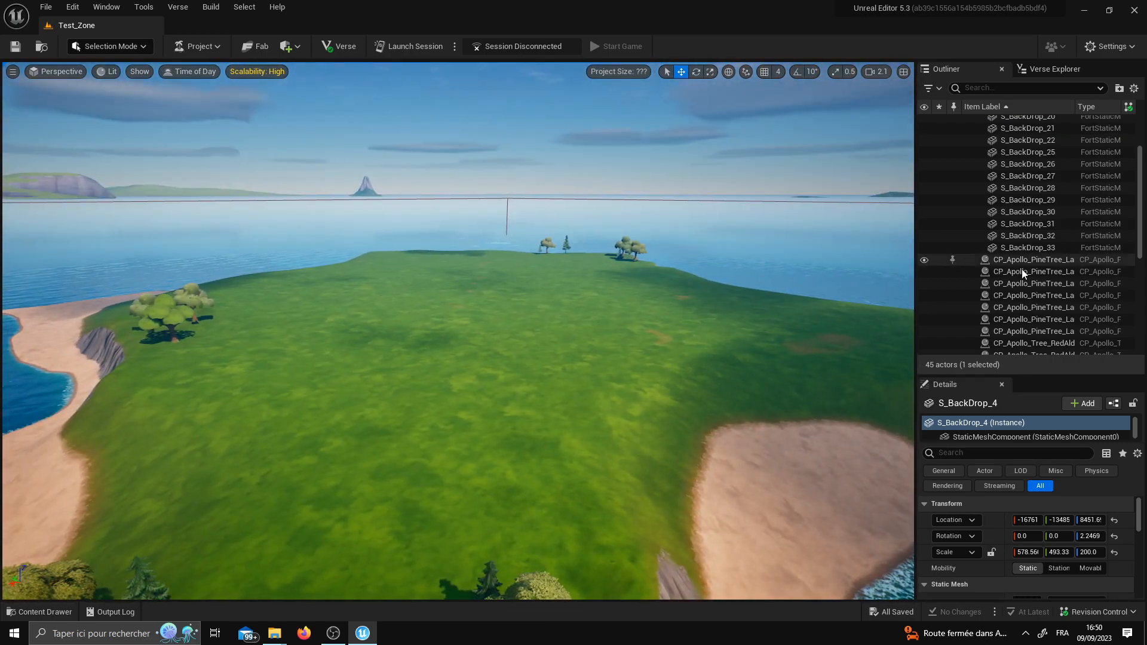
# Select the CP_Apollo_Tree_RedAlder_C4 tree in the Outliner and focus the camera on it from far out at sea.
pyautogui.scroll(-4, 1001, 264)
pyautogui.moveTo(661, 321); pyautogui.dragTo(797, 349, button='right')
pyautogui.scroll(5, 424, 283)
pyautogui.scroll(-5, 1066, 238)
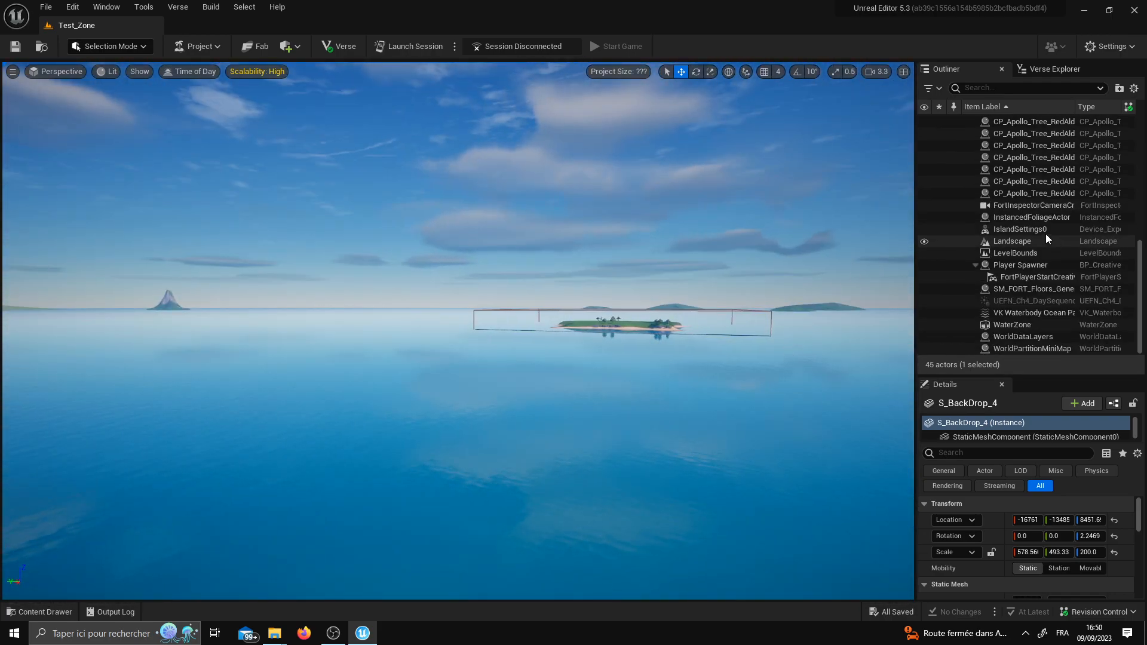
pyautogui.doubleClick(1027, 203)
pyautogui.moveTo(658, 313); pyautogui.dragTo(526, 319, button='right')
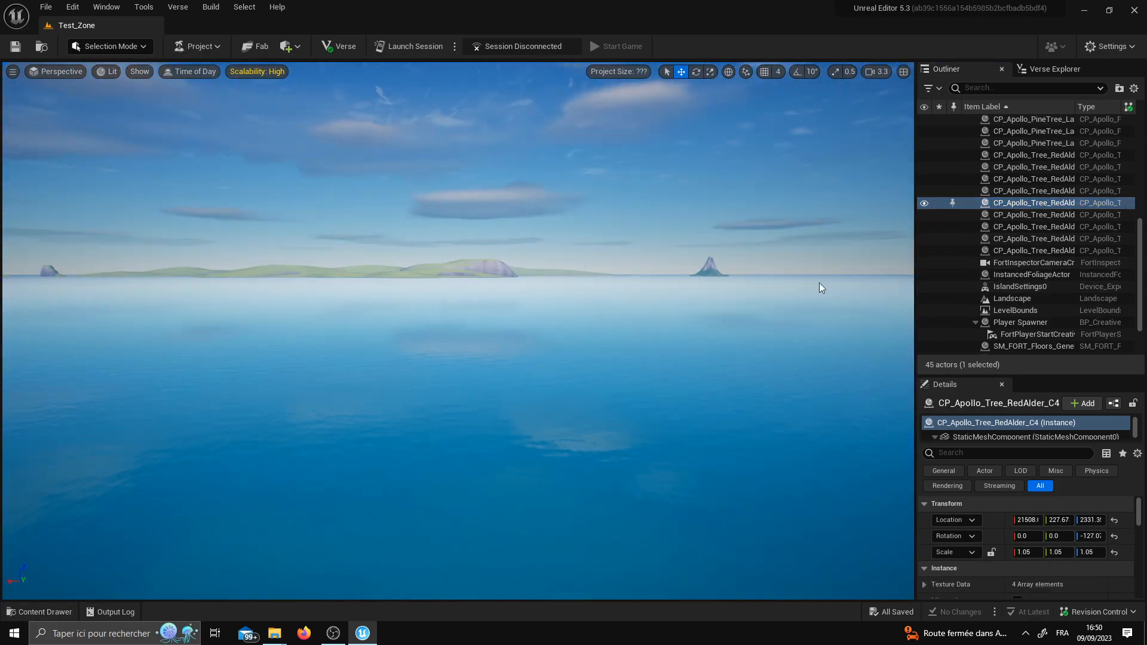
pyautogui.press('f')
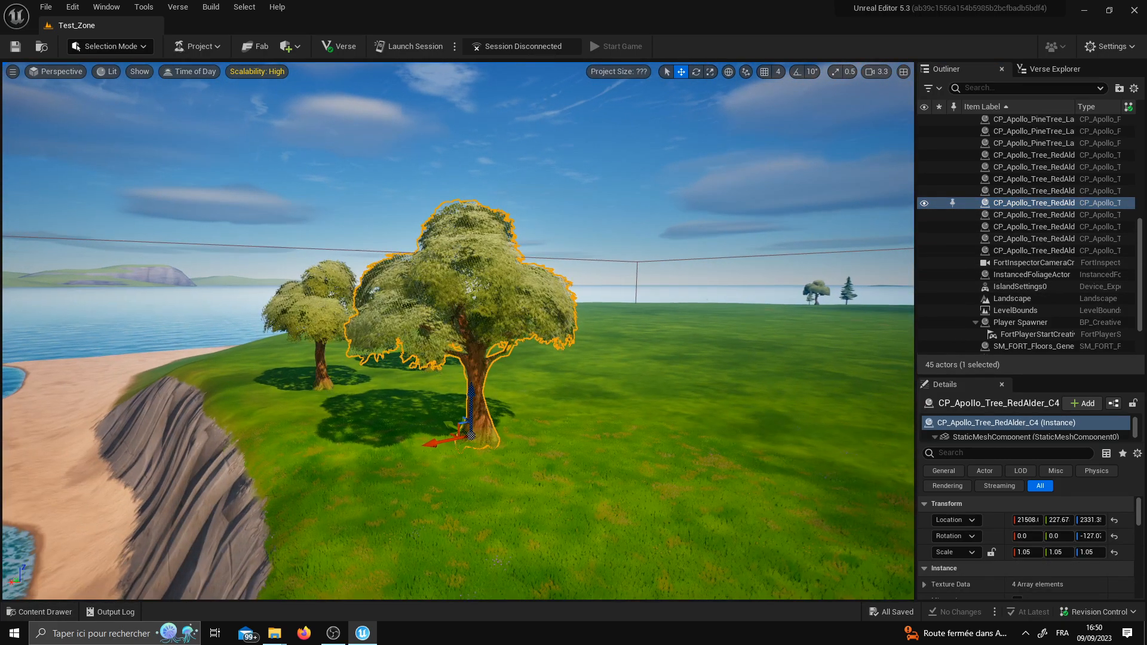
# Select all the backdrop actors from S_BackDrop_2 to S_BackDrop_33 and focus the view on them.
pyautogui.moveTo(679, 292); pyautogui.dragTo(593, 290, button='right')
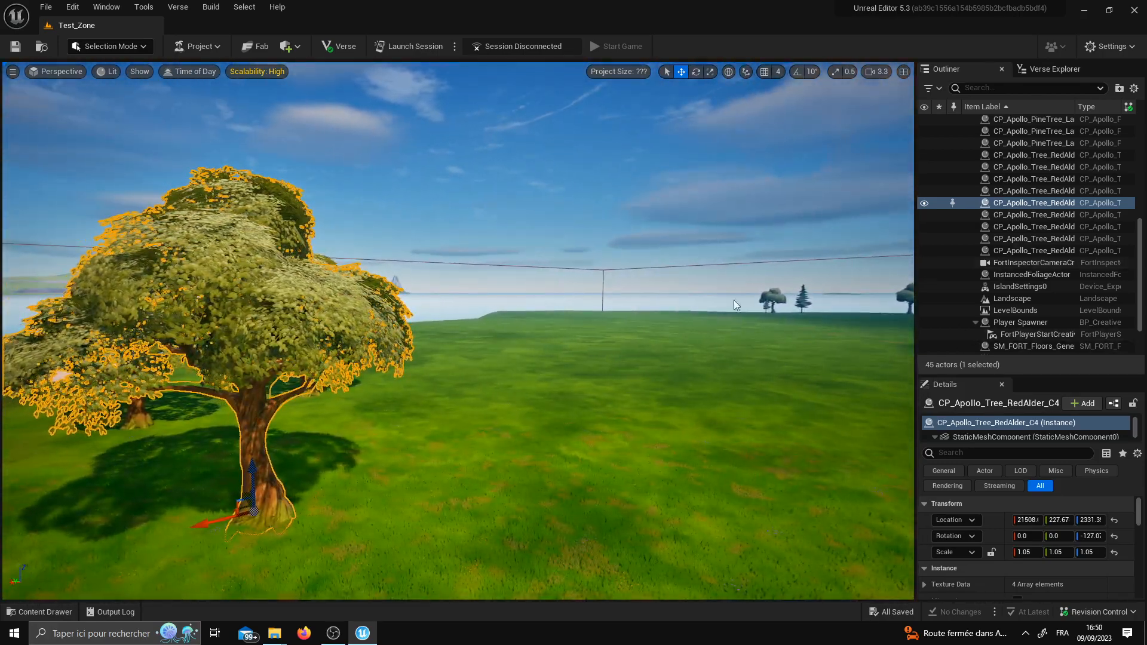
pyautogui.moveTo(782, 292); pyautogui.dragTo(585, 332, button='right')
pyautogui.scroll(10, 970, 258)
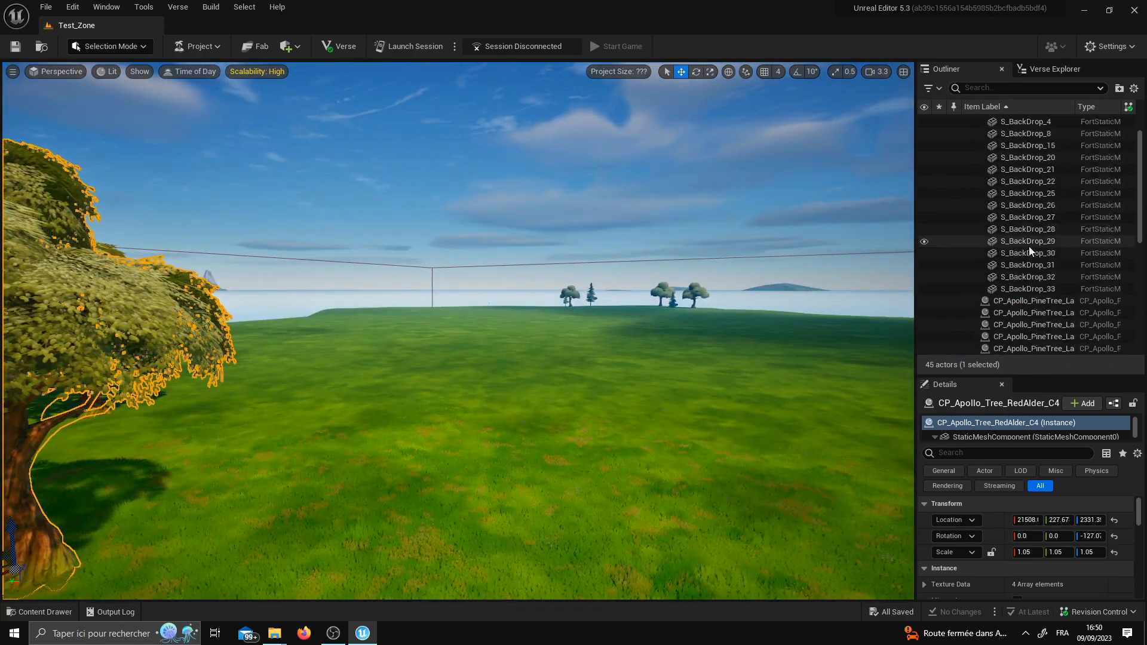
pyautogui.scroll(-4, 1030, 245)
pyautogui.click(1023, 156)
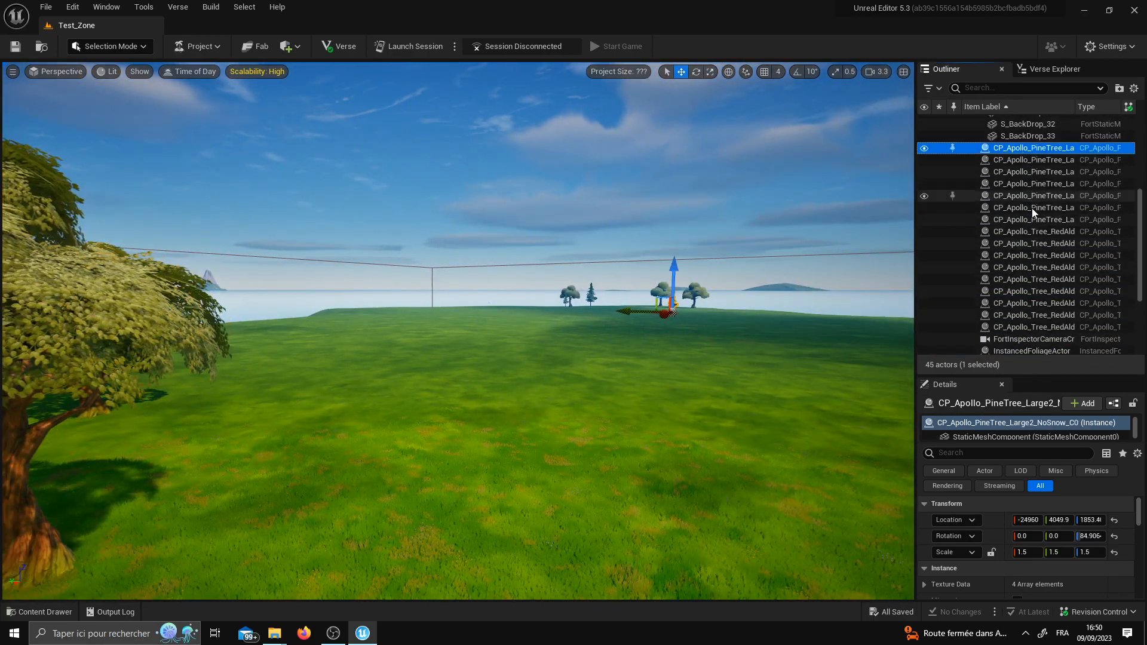
pyautogui.scroll(14, 1028, 233)
pyautogui.click(1033, 291)
pyautogui.scroll(1, 1027, 239)
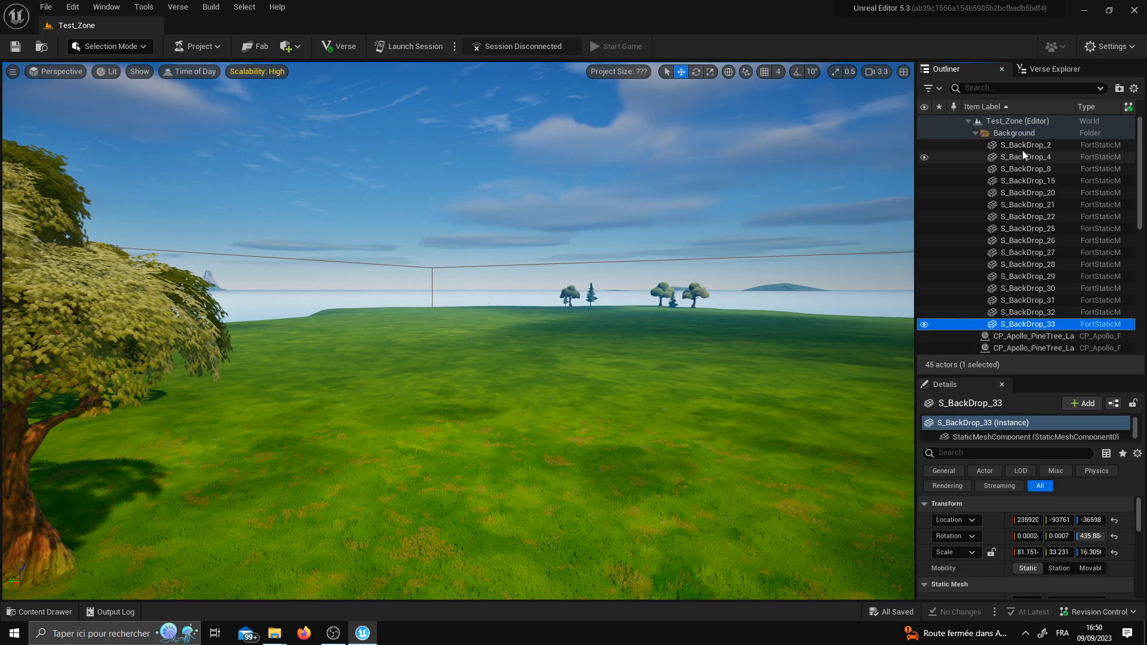
pyautogui.keyDown('shift'); pyautogui.click(1023, 145); pyautogui.keyUp('shift')
pyautogui.press('f')
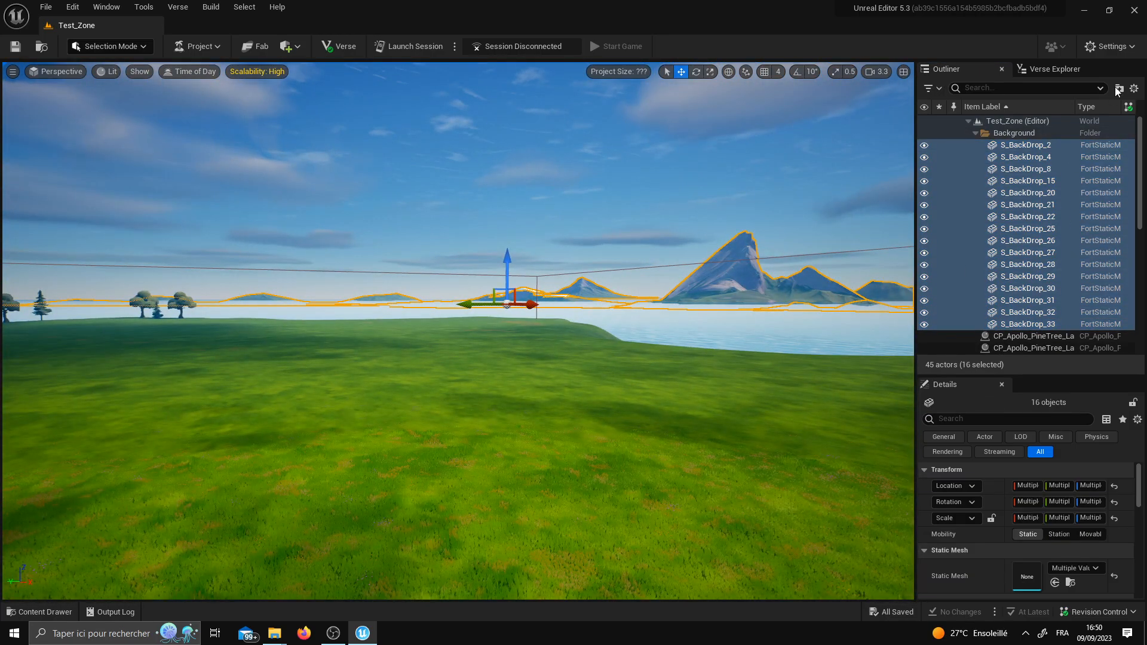
# Put the selected backdrop actors in a new folder named backdrop inside Background and collapse it.
pyautogui.click(1117, 90)
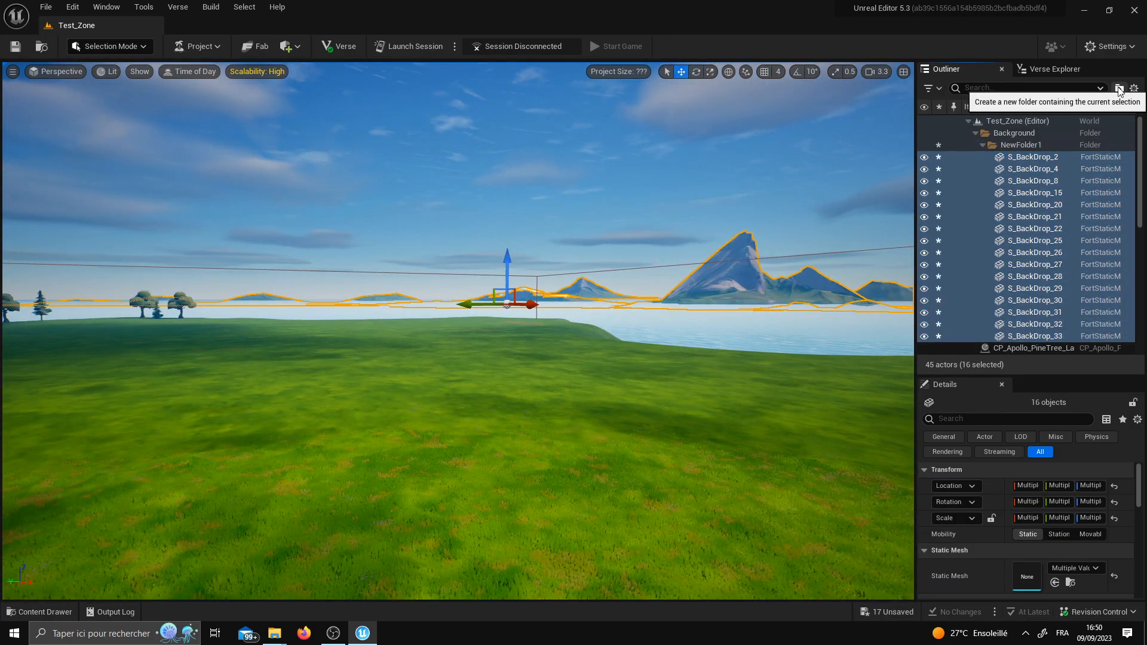
pyautogui.click(1022, 145)
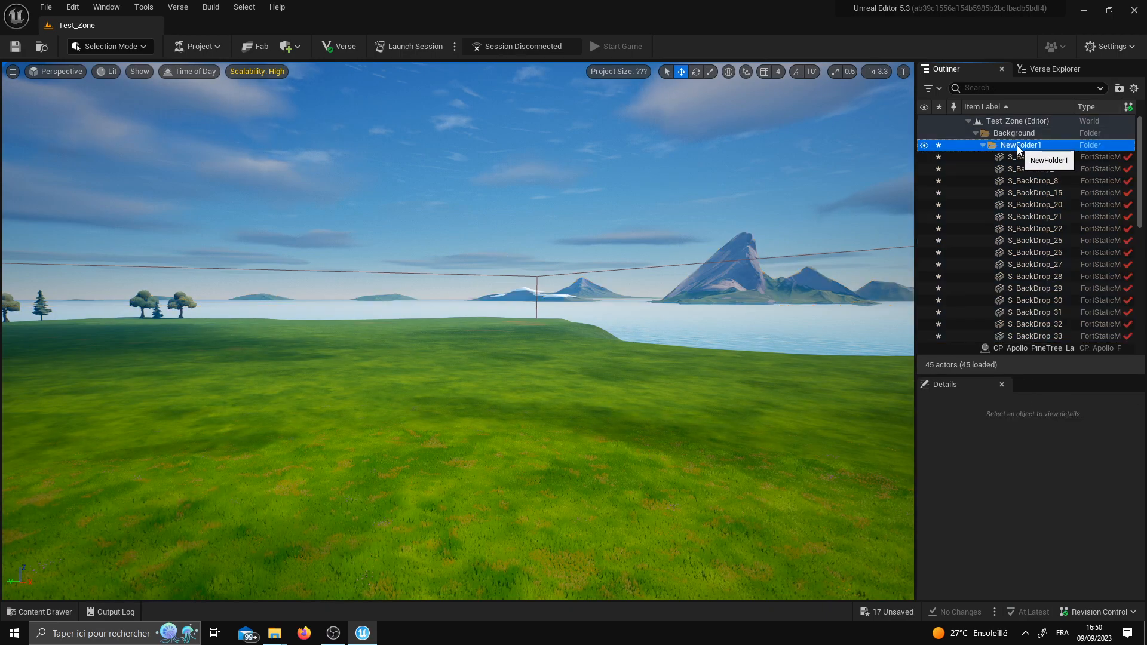
pyautogui.click(1019, 146)
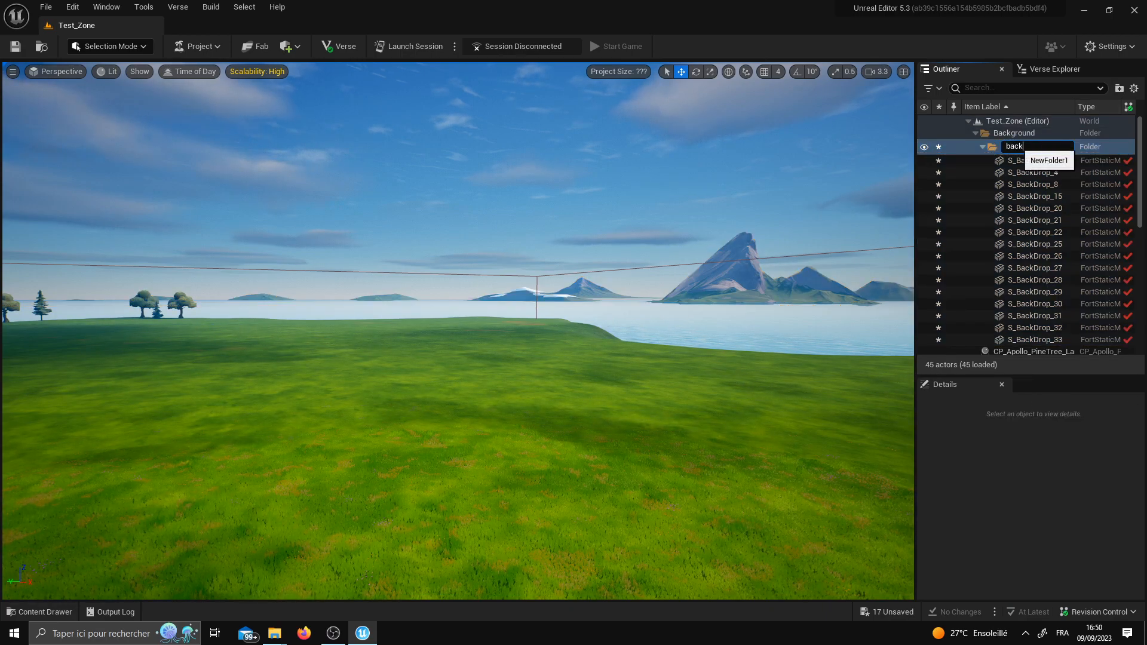
pyautogui.write('backdrop')
pyautogui.click(982, 146)
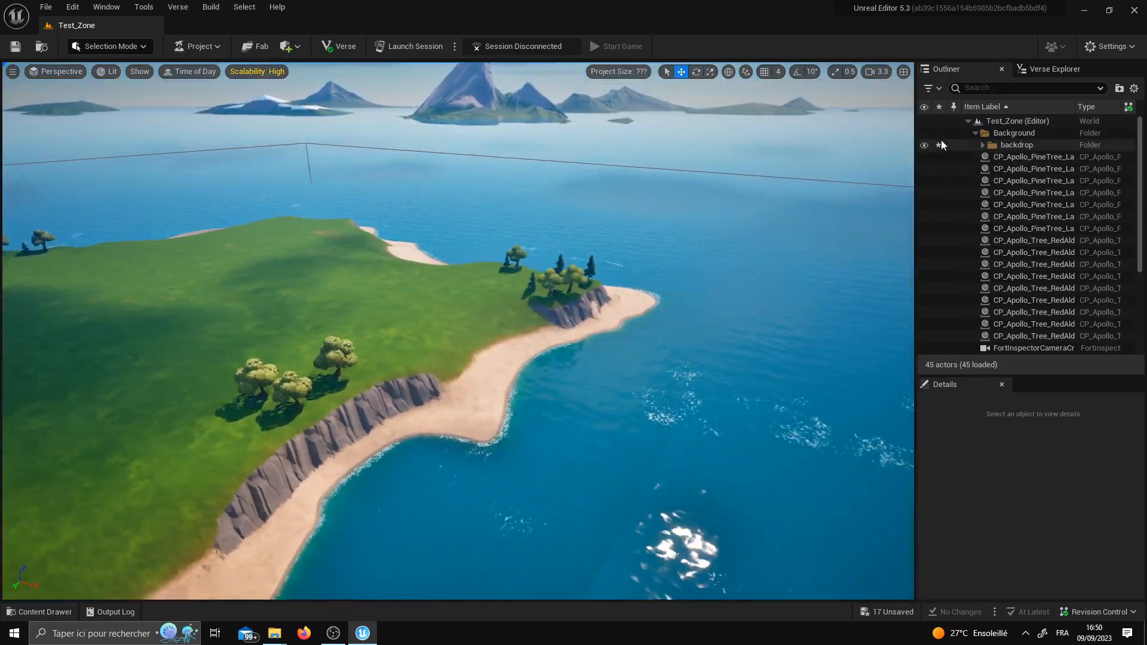
# Hide and show the actors of the backdrop folder twice.
pyautogui.click(922, 146)
pyautogui.click(922, 145)
pyautogui.click(924, 144)
pyautogui.click(924, 145)
# Select the red alder CP_Apollo_Tree_RedAlder_C2 near the cliff and enlarge the Details area to show its properties.
pyautogui.moveTo(717, 257); pyautogui.dragTo(714, 227, button='right')
pyautogui.scroll(-5, 1090, 190)
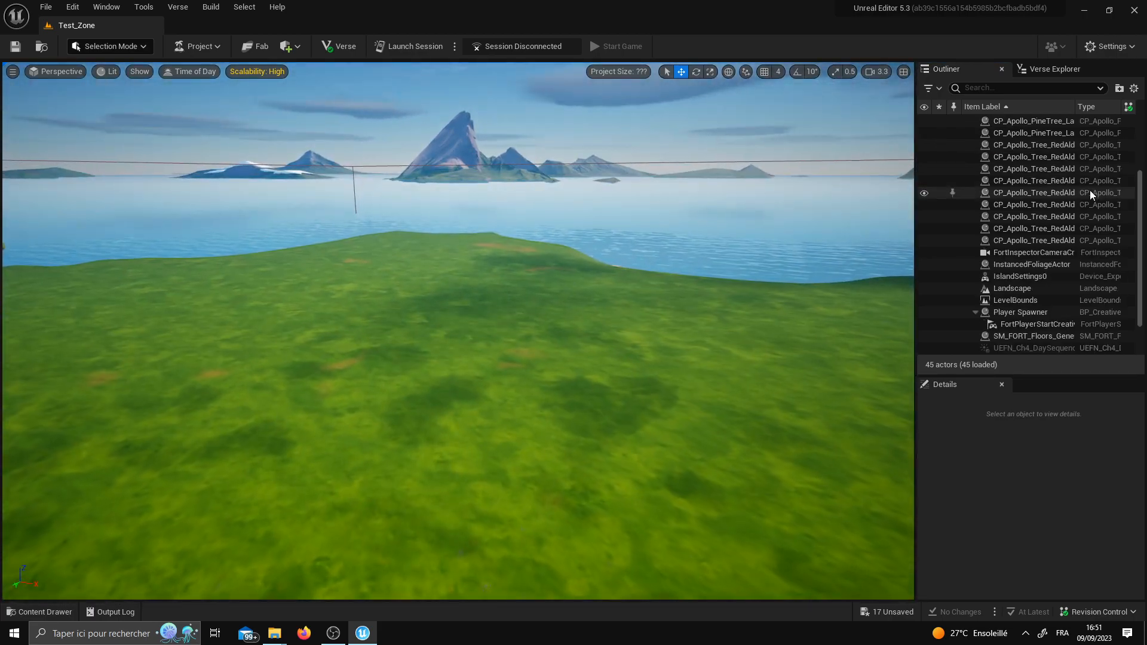
pyautogui.moveTo(717, 286); pyautogui.dragTo(791, 277, button='right')
pyautogui.click(711, 298)
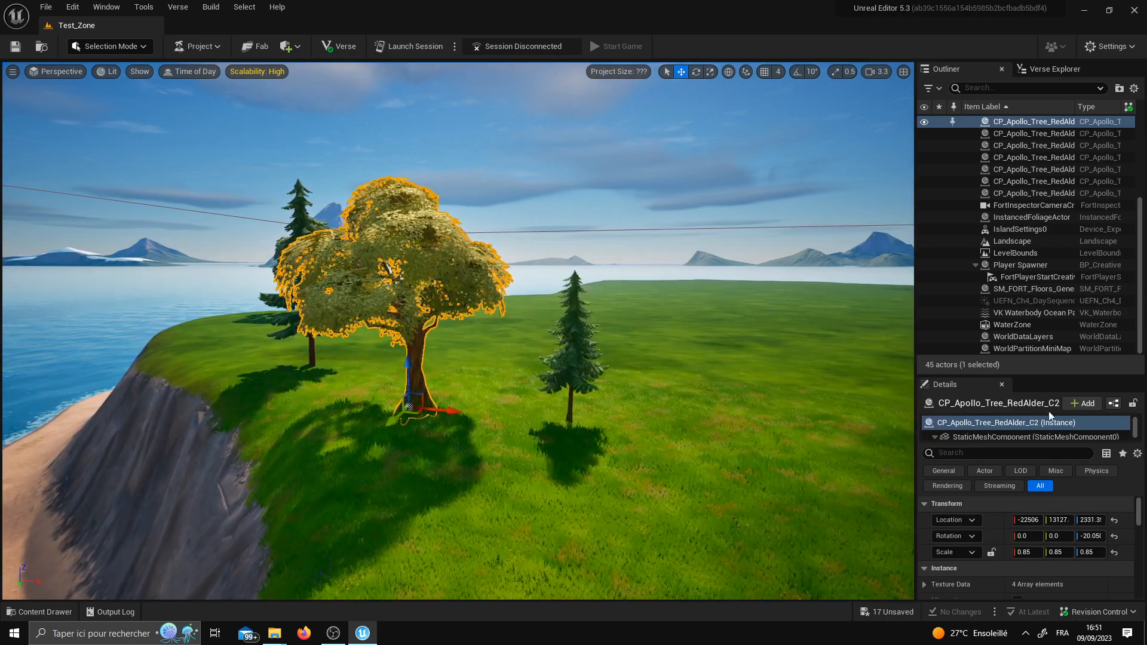
pyautogui.moveTo(1038, 377); pyautogui.dragTo(991, 212)
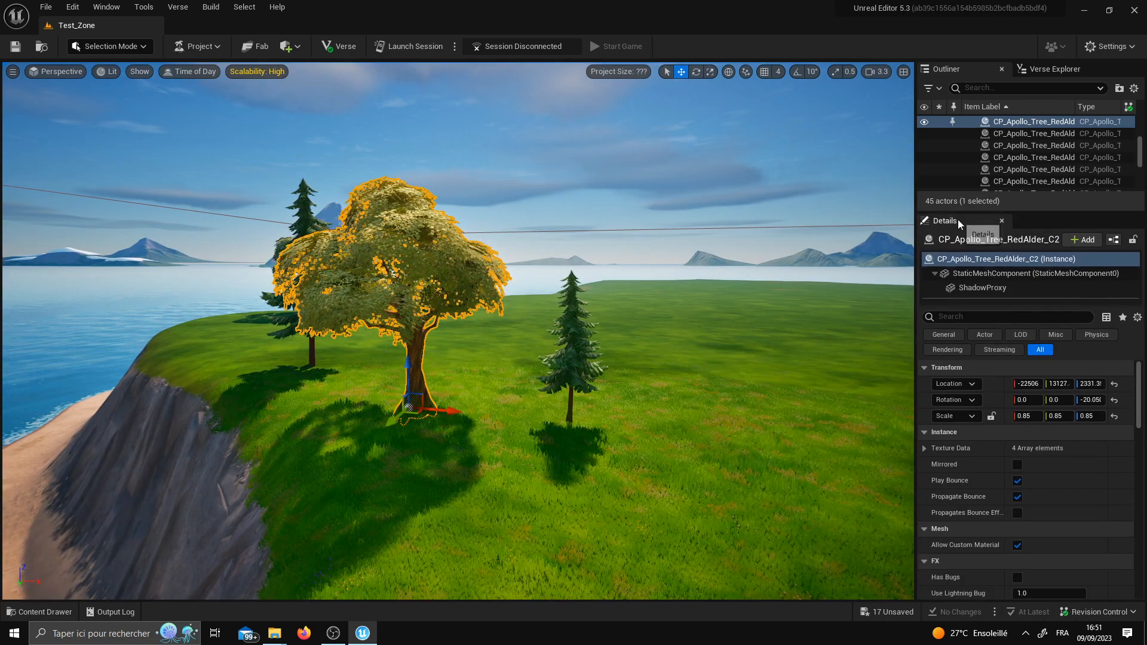
# Try a light pink Season Color on the selected red alder and reset the colour to its default.
pyautogui.scroll(-4, 994, 496)
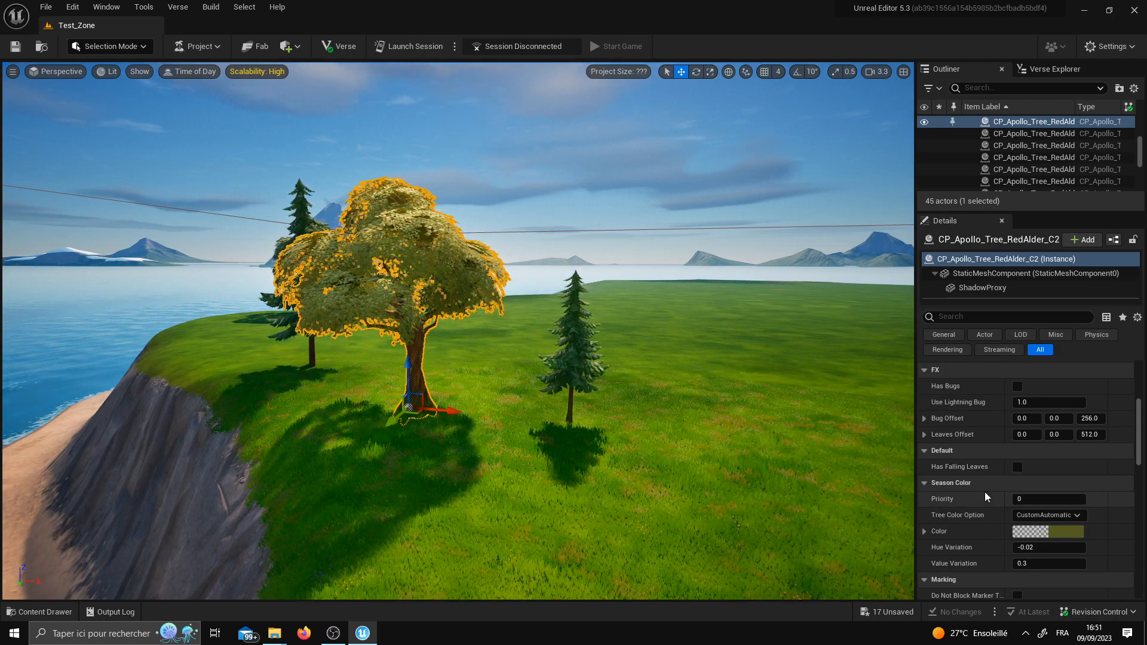
pyautogui.scroll(-1, 986, 496)
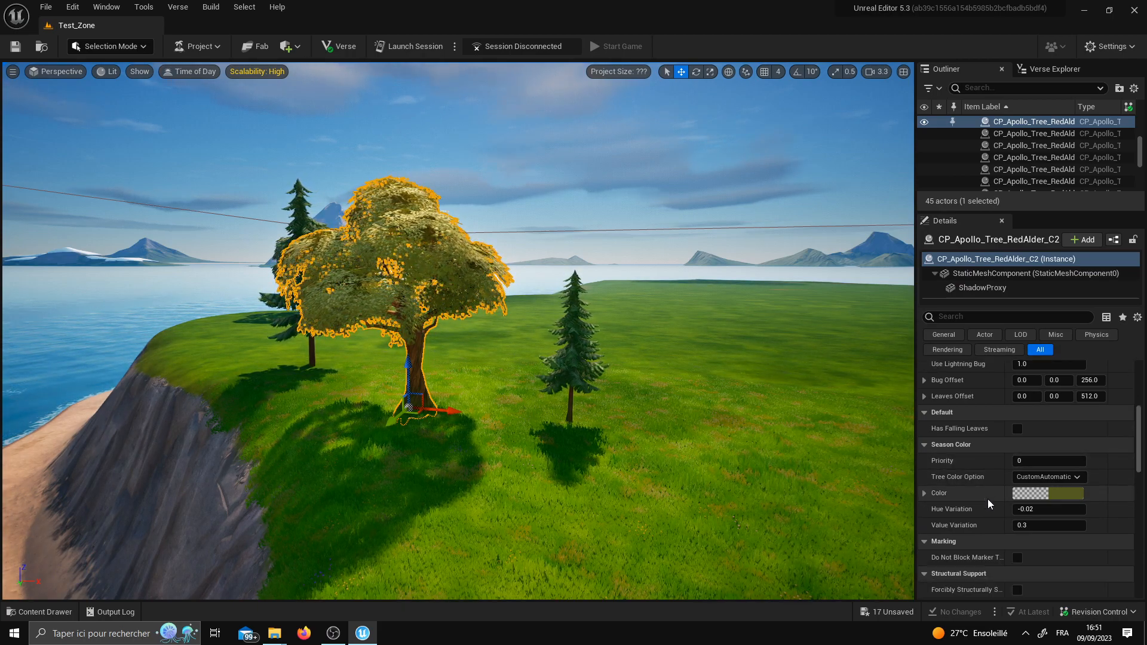
pyautogui.click(1040, 493)
pyautogui.moveTo(894, 435); pyautogui.dragTo(887, 368)
pyautogui.moveTo(967, 400); pyautogui.dragTo(969, 371)
pyautogui.click(966, 601)
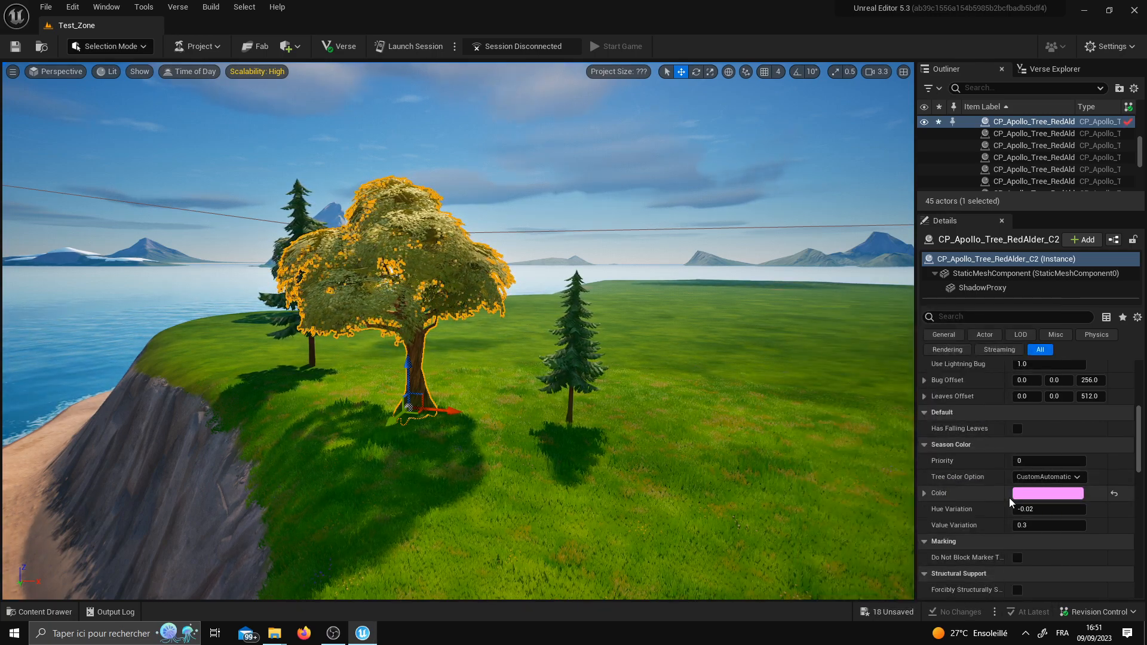
pyautogui.click(1114, 493)
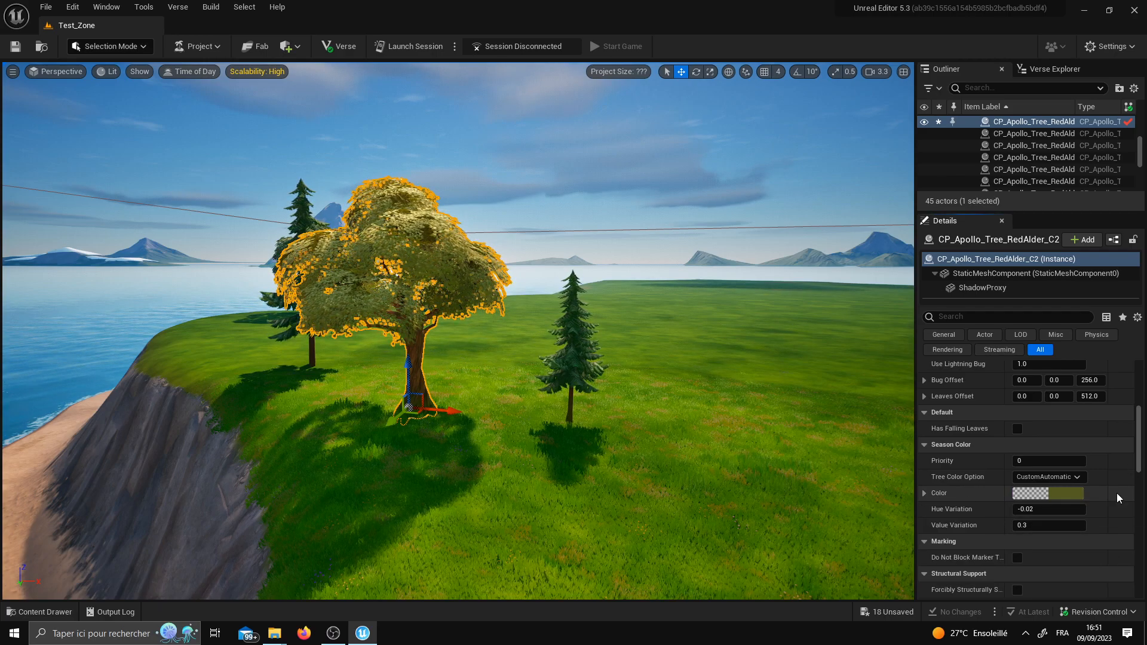
# Try adjusting the red alder's Hue Variation, review its remaining properties and back the camera away from the tree.
pyautogui.scroll(-1, 991, 537)
pyautogui.moveTo(1025, 490)
pyautogui.mouseDown()
pyautogui.moveTo(1042, 489)
pyautogui.moveTo(1025, 490)
pyautogui.mouseUp()
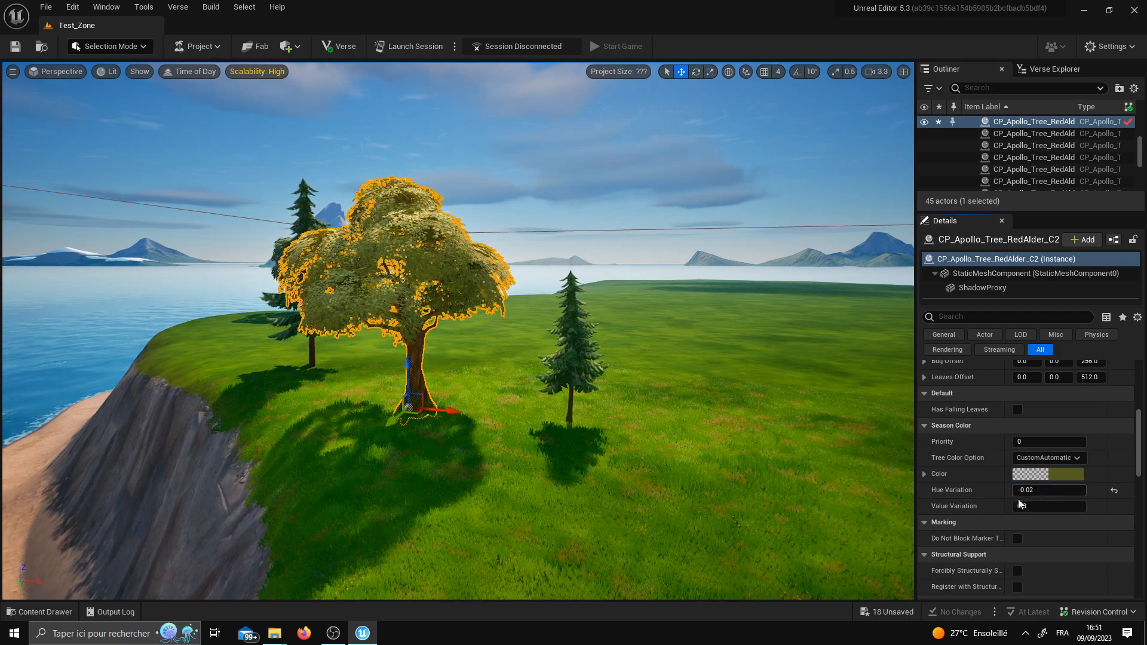
pyautogui.scroll(-8, 976, 533)
pyautogui.scroll(9, 979, 542)
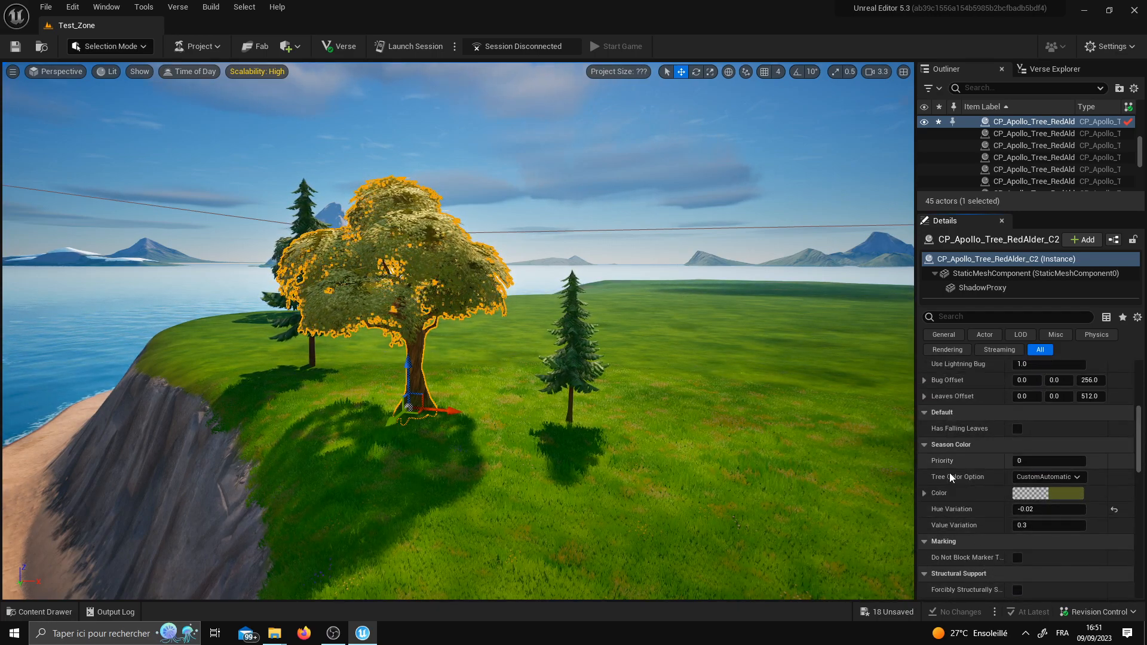
pyautogui.scroll(12, 945, 469)
pyautogui.moveTo(746, 418); pyautogui.dragTo(705, 391, button='right')
pyautogui.press('s')
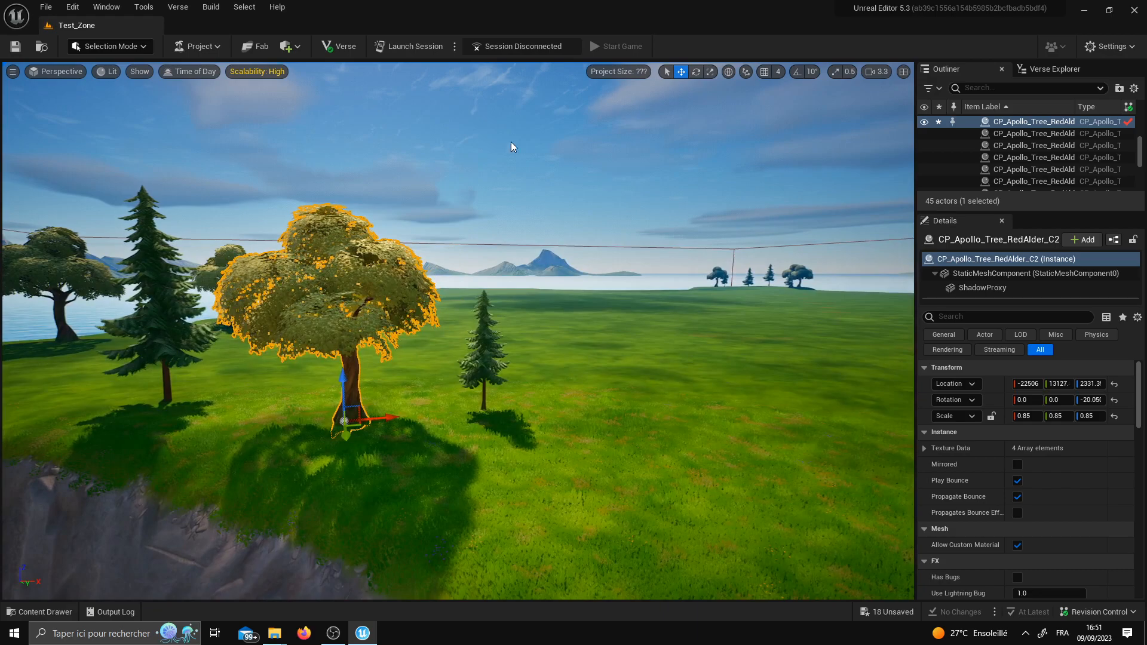
# Select IslandSettings0 in the Outliner, enlarge its Details area and examine the Game Rules options.
pyautogui.moveTo(1029, 212); pyautogui.dragTo(1035, 365)
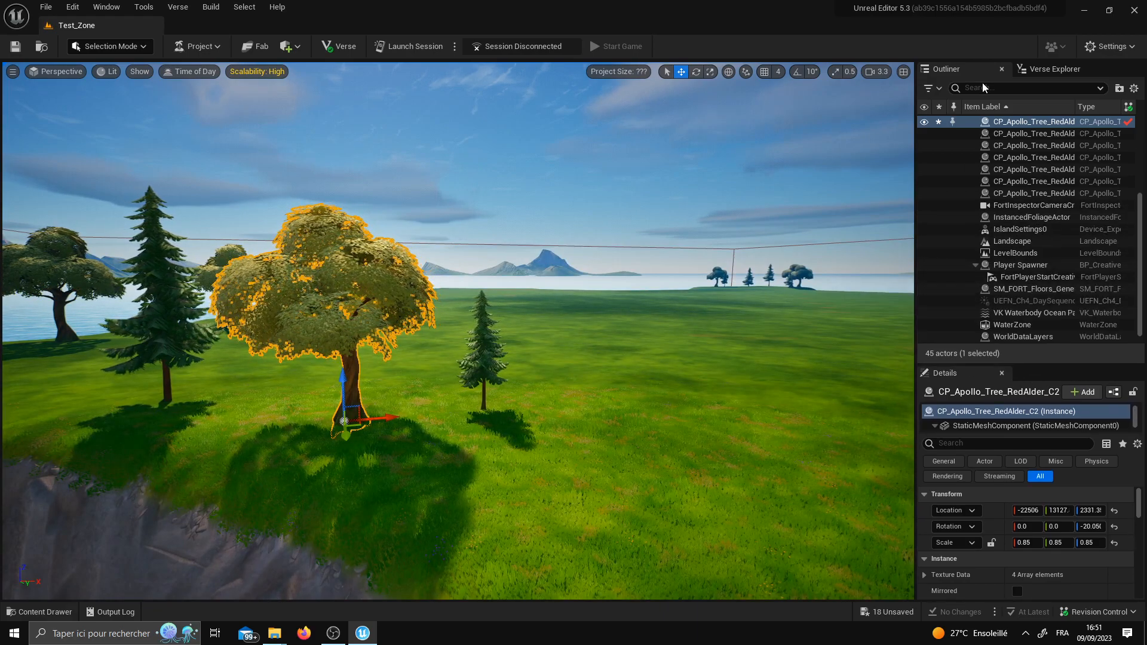
pyautogui.click(1027, 229)
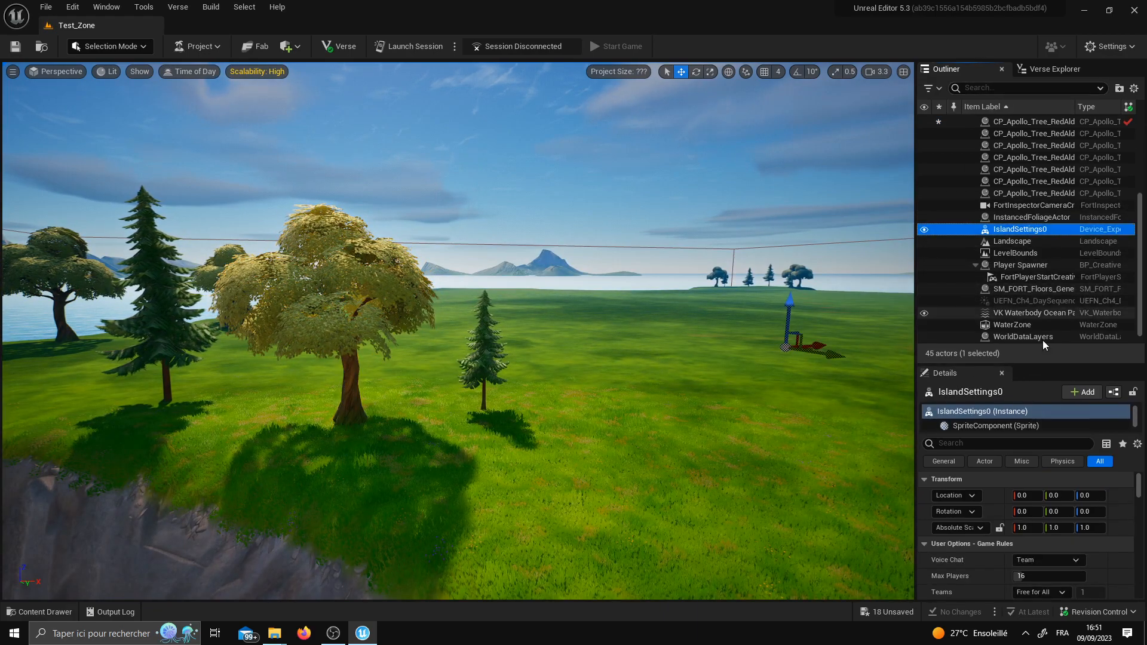
pyautogui.moveTo(1039, 363); pyautogui.dragTo(1021, 262)
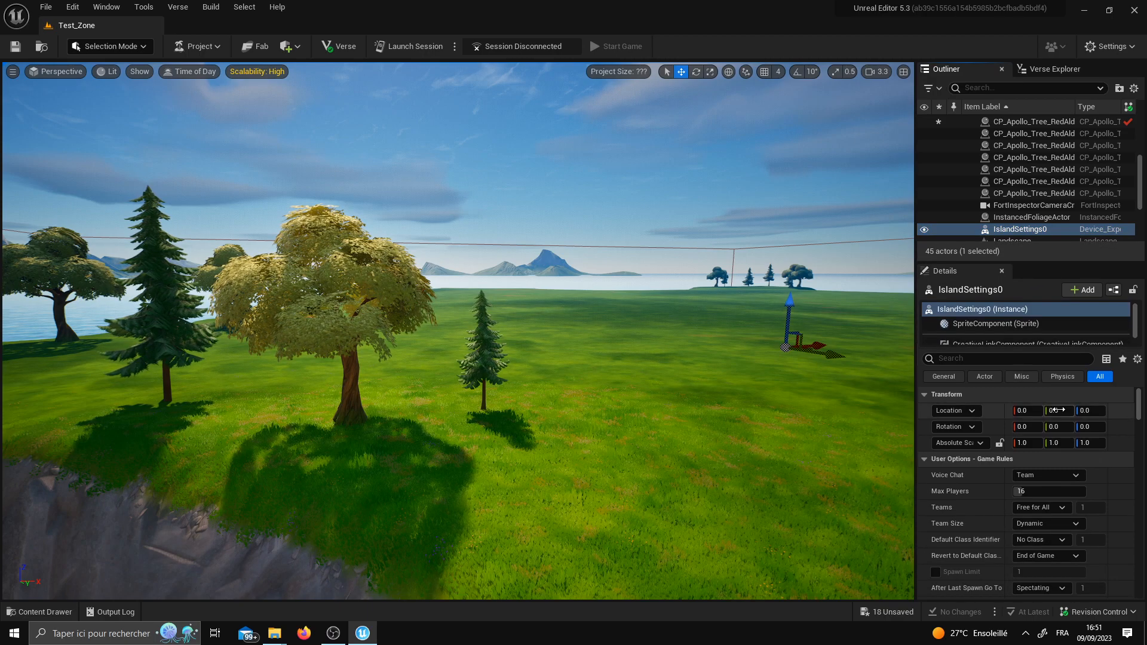
pyautogui.scroll(-3, 1003, 481)
pyautogui.scroll(2, 1003, 460)
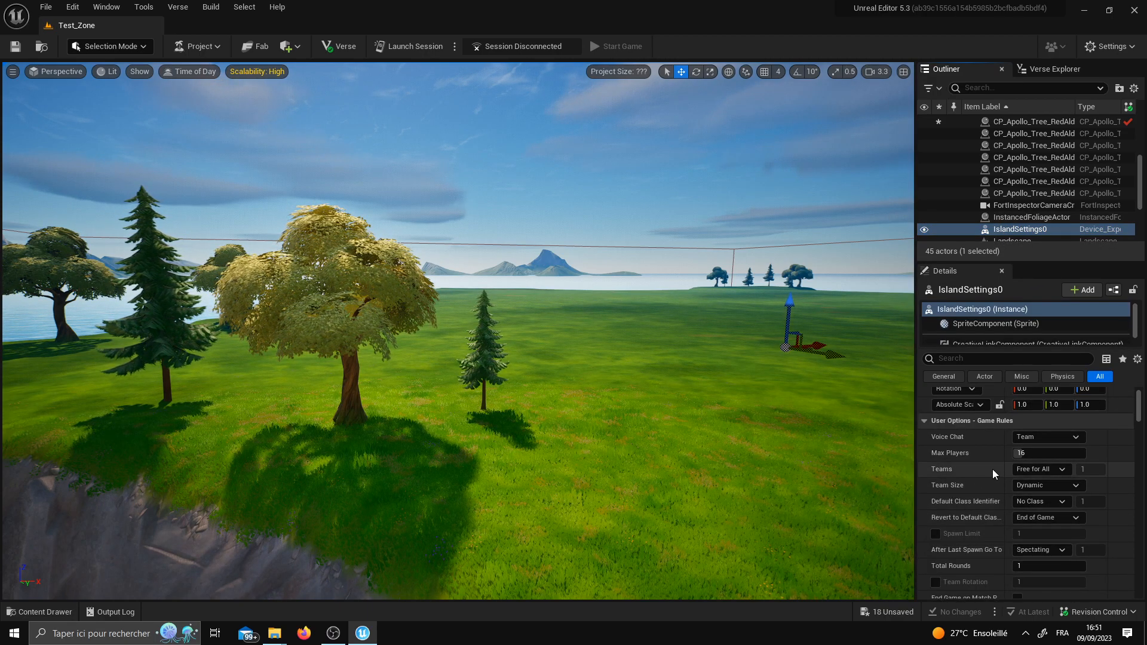
pyautogui.scroll(-1, 971, 458)
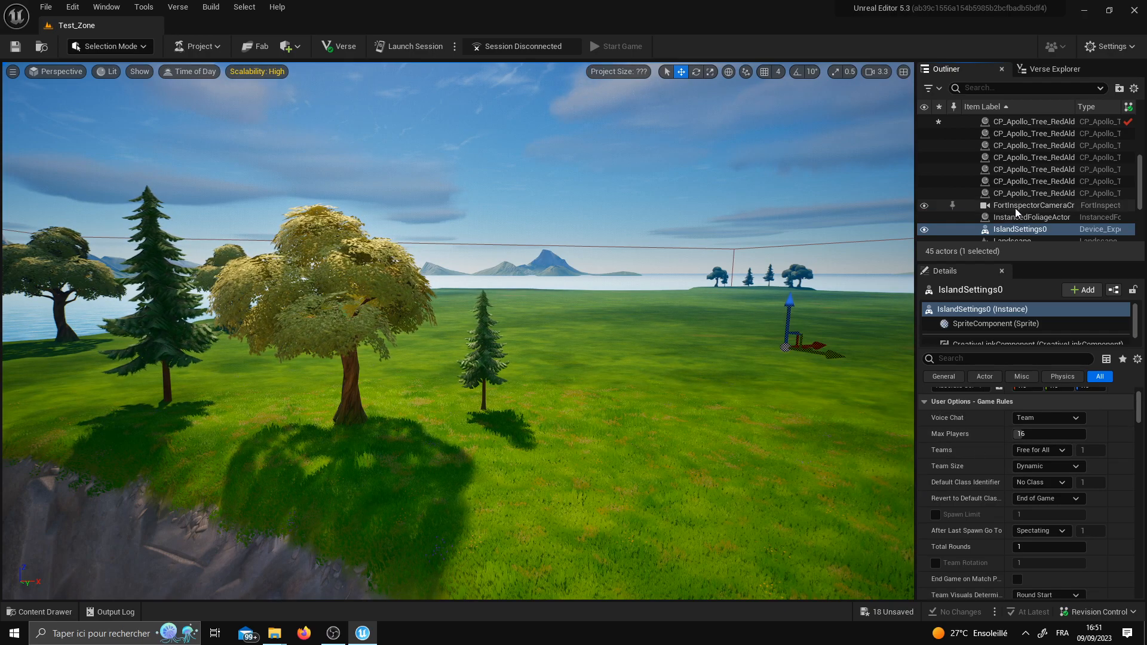
pyautogui.moveTo(743, 365); pyautogui.dragTo(777, 365, button='right')
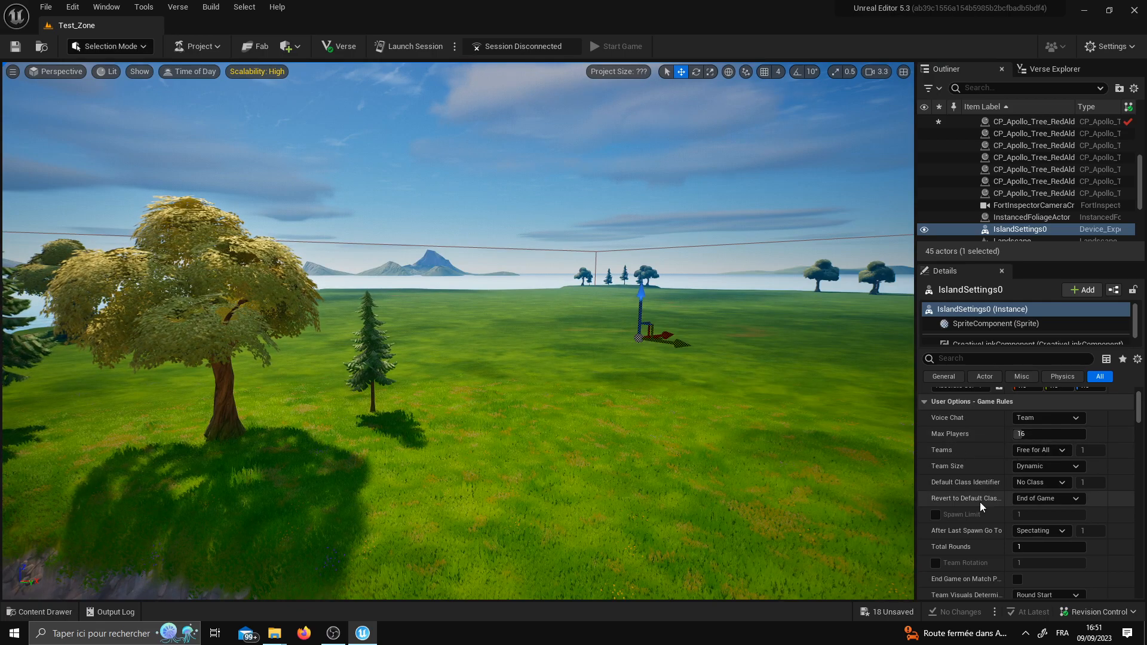
# Examine the remaining Game Rules and other user options of IslandSettings0 in Details.
pyautogui.scroll(-1, 974, 472)
pyautogui.click(1044, 432)
pyautogui.scroll(-10, 995, 499)
pyautogui.scroll(-1, 1062, 505)
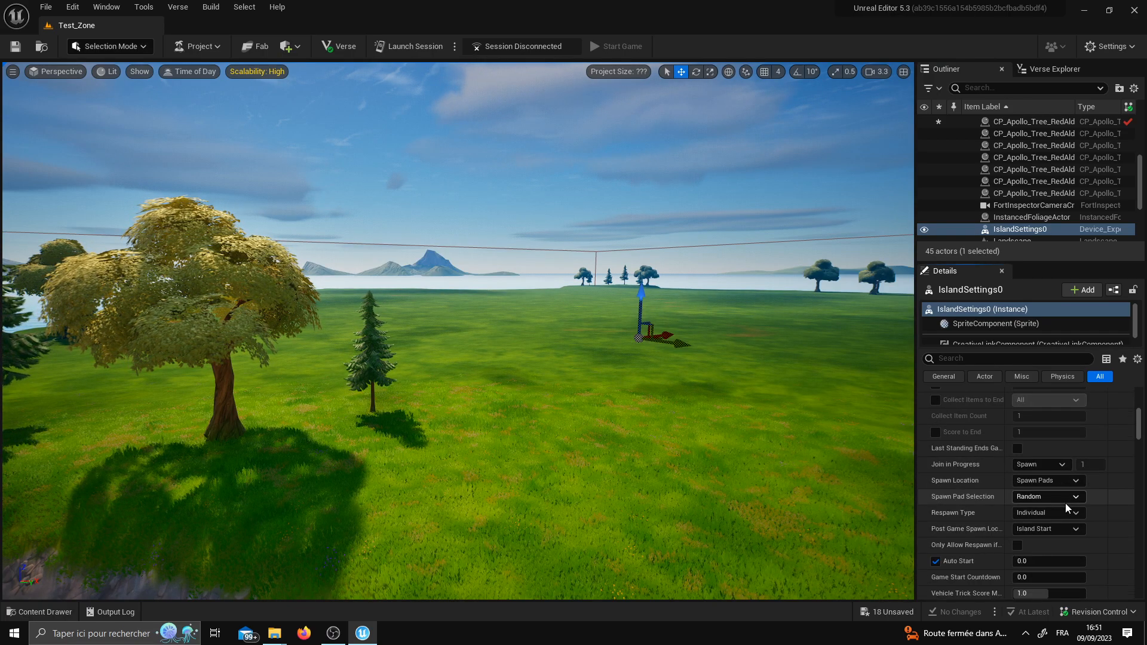
pyautogui.moveTo(1140, 423); pyautogui.dragTo(1109, 526)
pyautogui.scroll(-10, 1108, 524)
pyautogui.scroll(-6, 1109, 524)
pyautogui.moveTo(1139, 555)
pyautogui.mouseDown()
pyautogui.moveTo(1142, 564)
pyautogui.moveTo(1142, 410)
pyautogui.mouseUp()
pyautogui.scroll(-6, 970, 396)
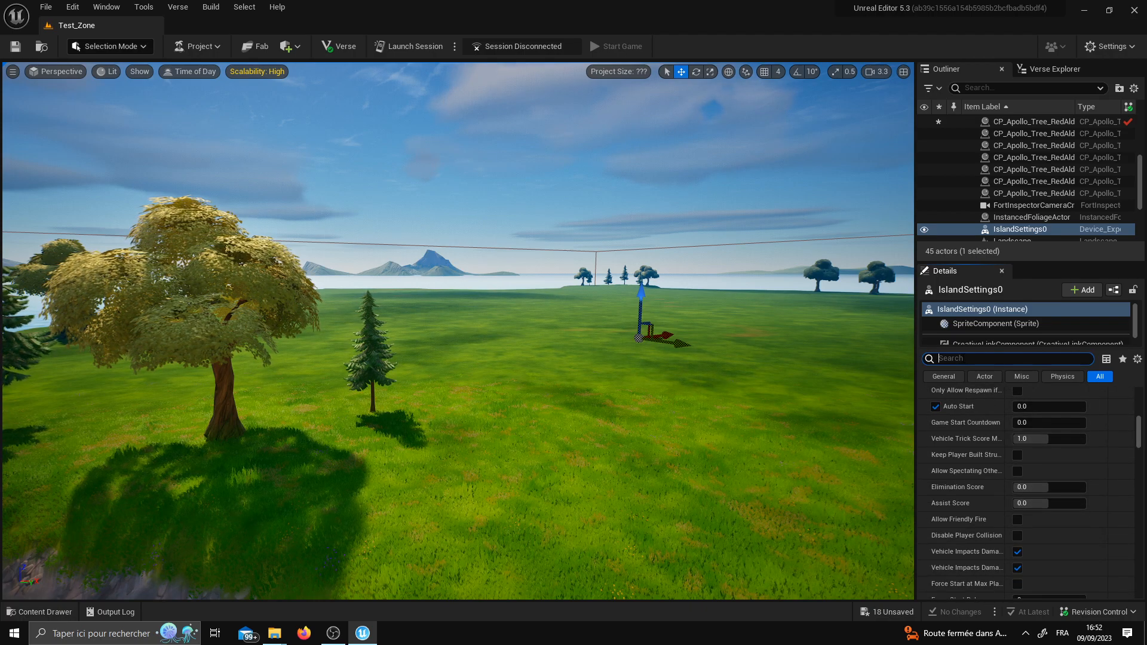
# Filter the IslandSettings0 properties by "time" and examine the Time of Day choices without changing the setting.
pyautogui.write('time')
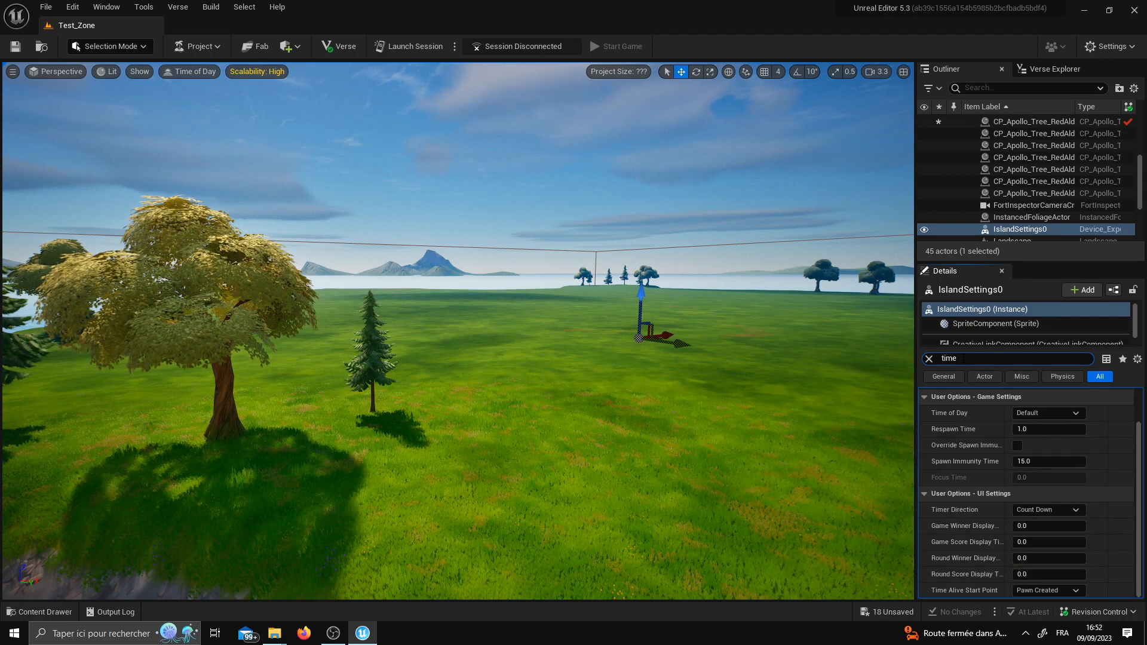
pyautogui.click(1041, 414)
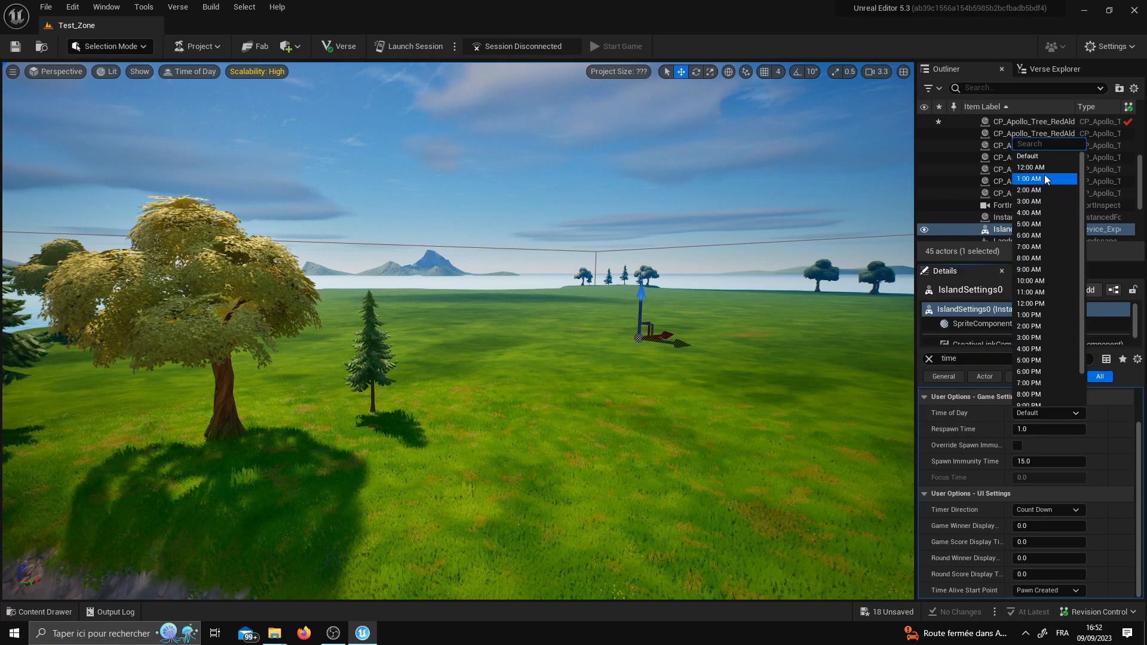
pyautogui.moveTo(224, 166); pyautogui.dragTo(303, 177, button='right')
# Adjust the viewport's Time of Day preview and compare how the island's lighting and shadows look.
pyautogui.moveTo(249, 111)
pyautogui.mouseDown()
pyautogui.moveTo(334, 110)
pyautogui.moveTo(263, 111)
pyautogui.mouseUp()
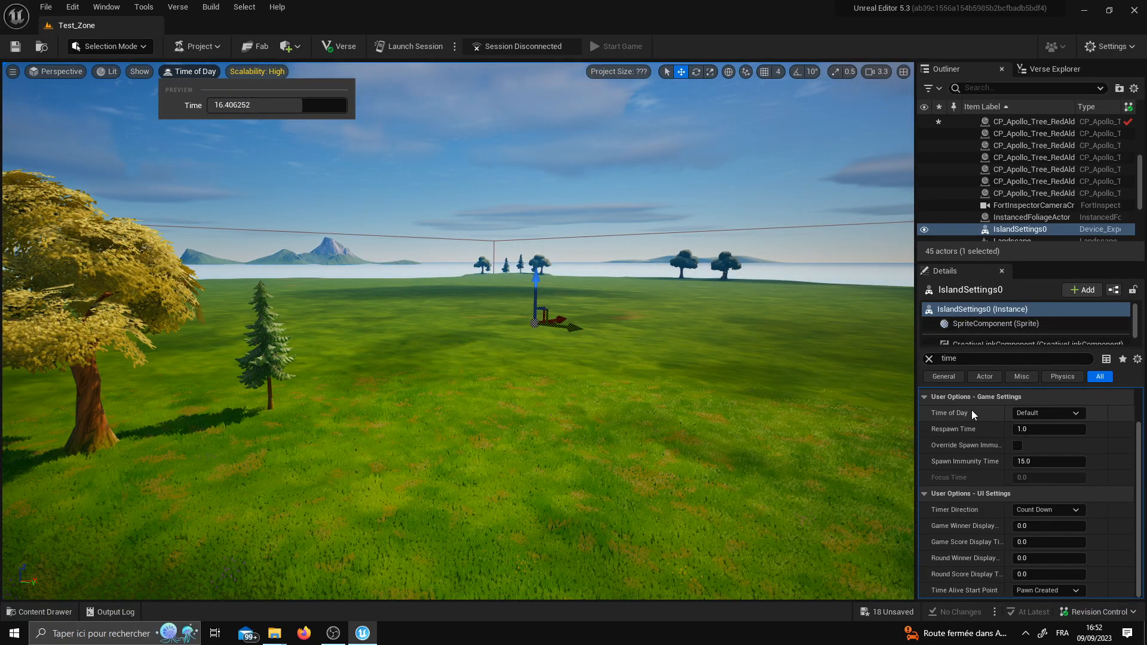
pyautogui.moveTo(255, 107); pyautogui.dragTo(295, 106)
pyautogui.moveTo(238, 143); pyautogui.dragTo(217, 143, button='right')
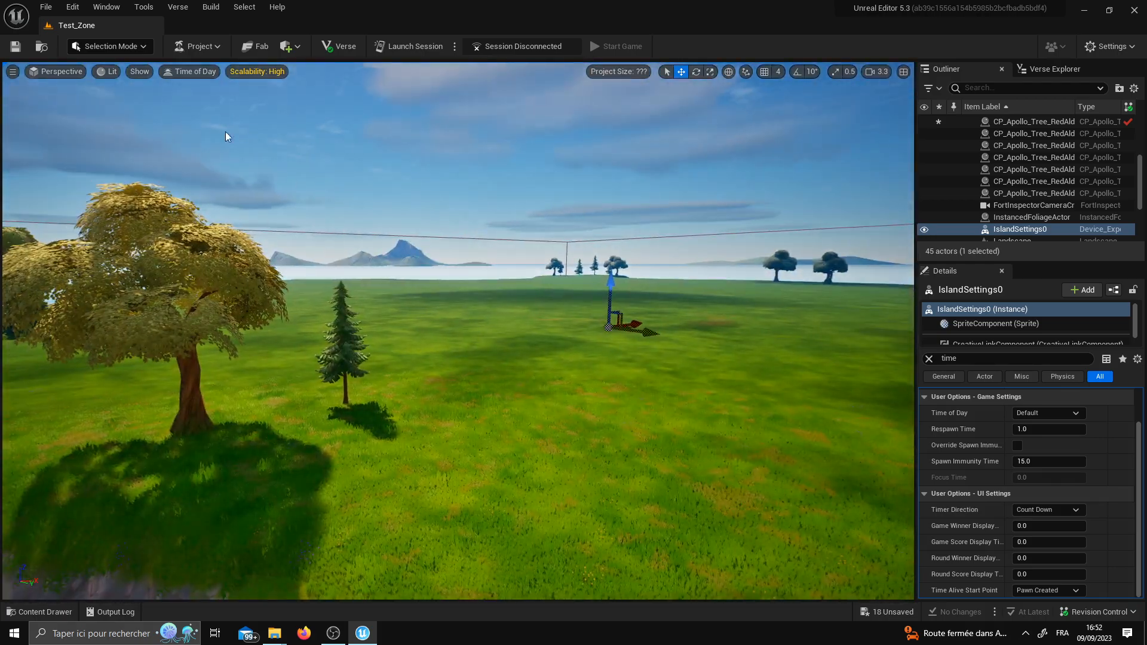
pyautogui.click(203, 72)
pyautogui.moveTo(252, 103)
pyautogui.mouseDown()
pyautogui.moveTo(309, 104)
pyautogui.moveTo(231, 103)
pyautogui.moveTo(343, 104)
pyautogui.moveTo(230, 103)
pyautogui.moveTo(321, 104)
pyautogui.moveTo(252, 105)
pyautogui.mouseUp()
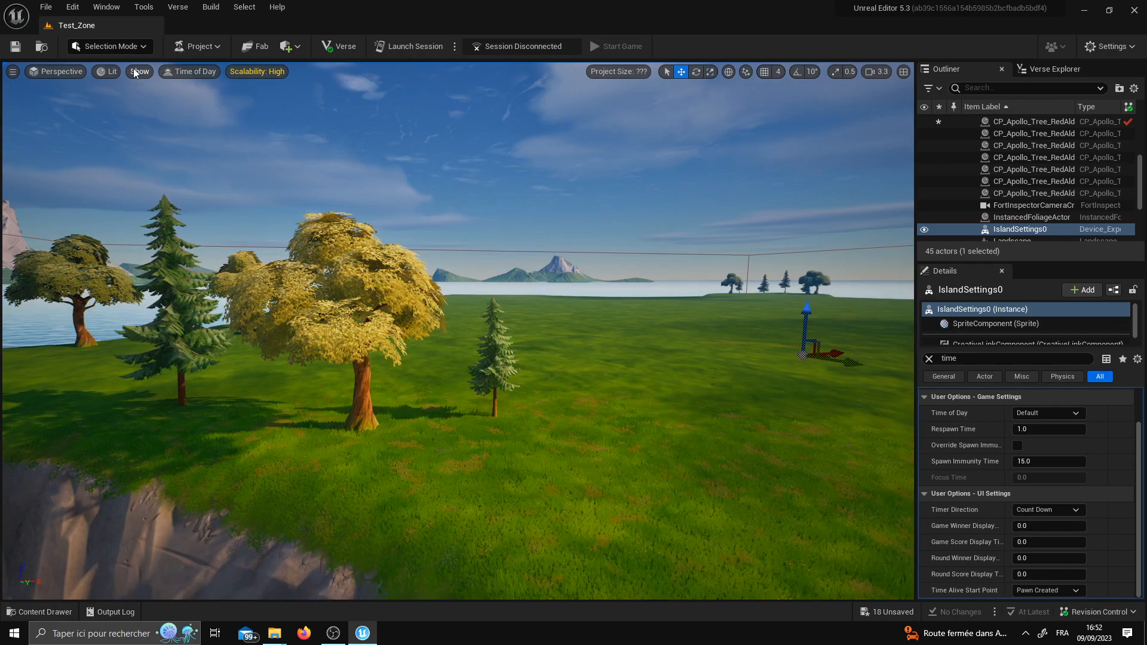
# Switch the viewport to the Unlit view mode and look over the island without lighting.
pyautogui.click(138, 72)
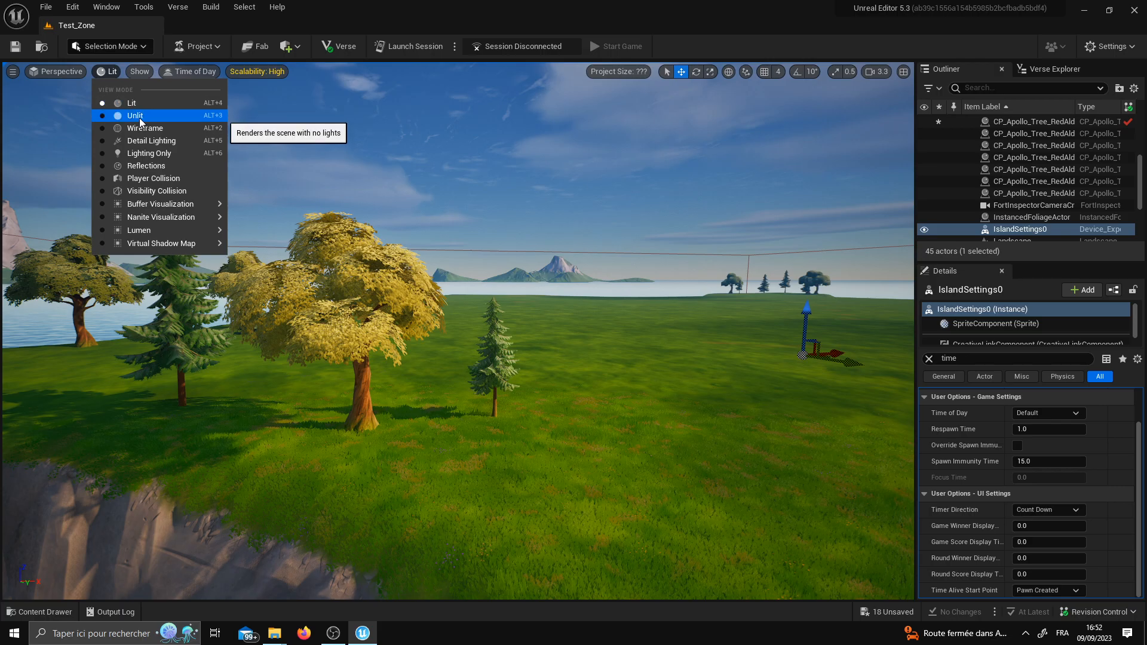
pyautogui.click(139, 117)
pyautogui.moveTo(382, 286); pyautogui.dragTo(99, 78, button='right')
pyautogui.click(122, 72)
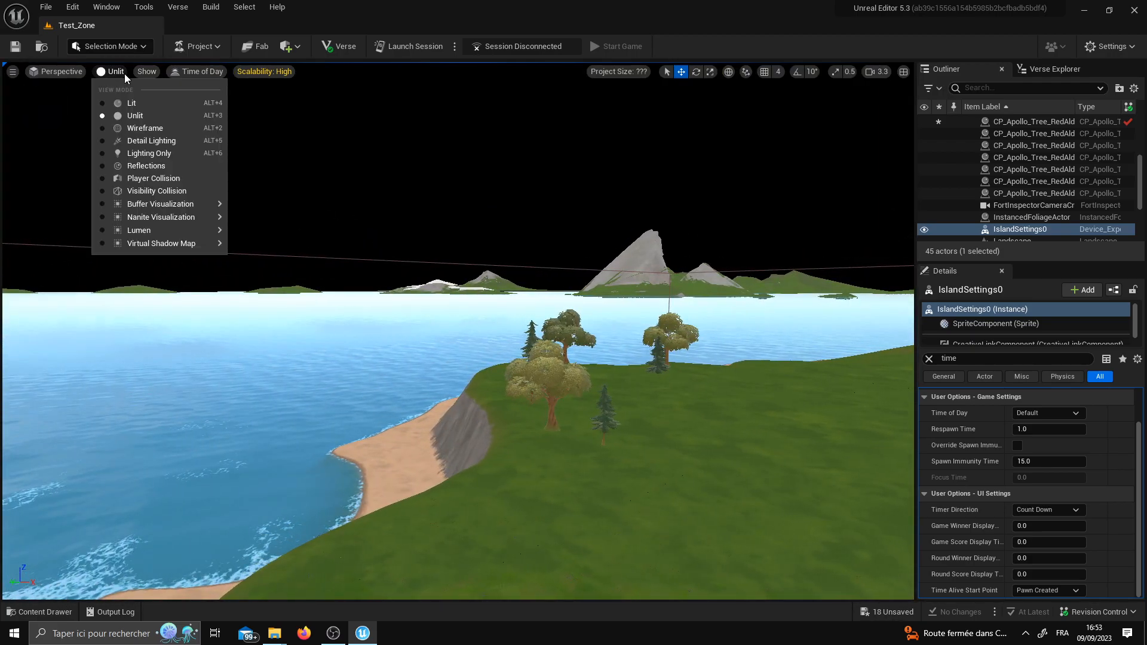
pyautogui.click(154, 121)
pyautogui.moveTo(382, 257); pyautogui.dragTo(554, 331, button='right')
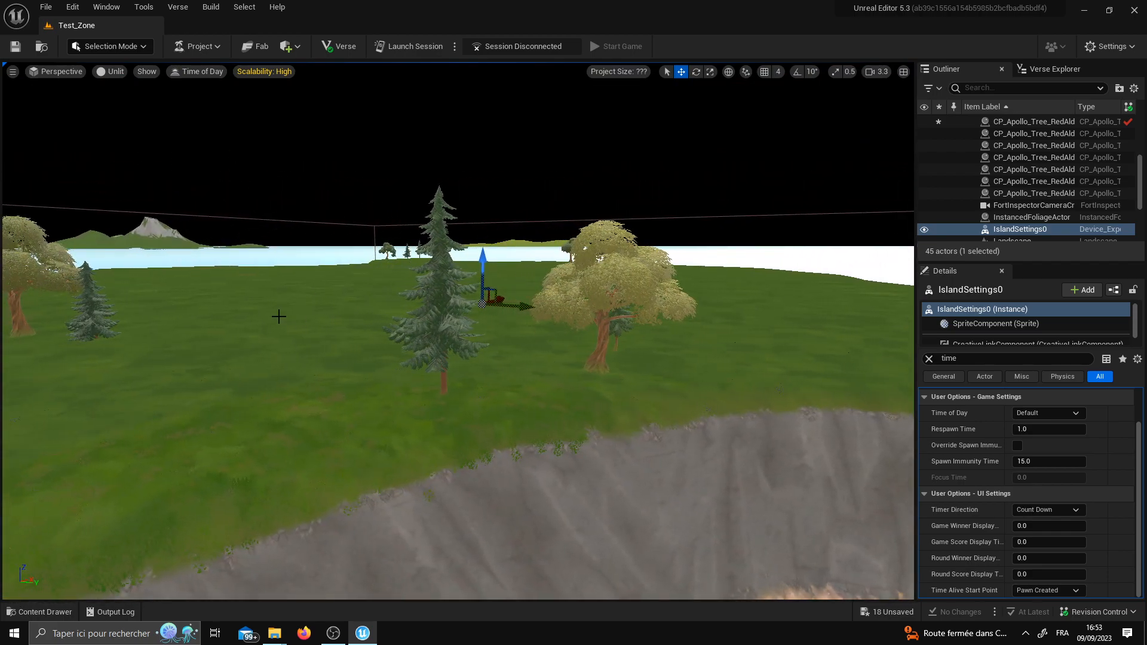
# Compare the Lit and Unlit view modes by switching to Lit and back to Unlit.
pyautogui.click(112, 71)
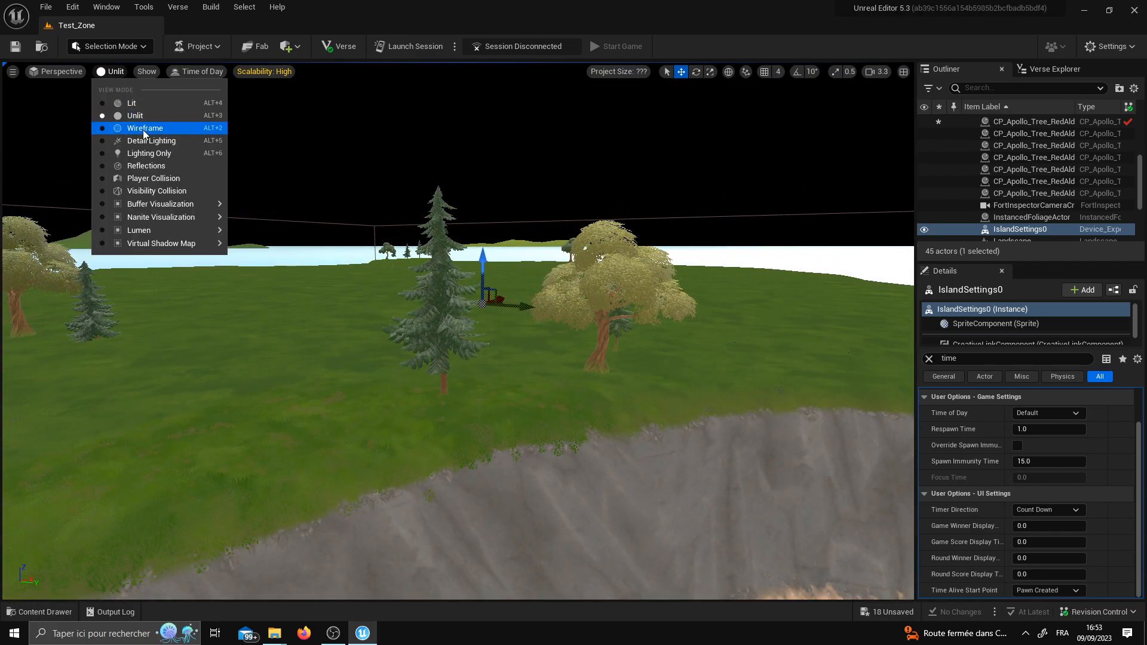
pyautogui.click(139, 104)
pyautogui.click(114, 73)
pyautogui.click(135, 115)
pyautogui.moveTo(133, 89); pyautogui.dragTo(110, 81, button='right')
# Try the Wireframe view mode and switch the viewport to Detail Lighting.
pyautogui.click(112, 72)
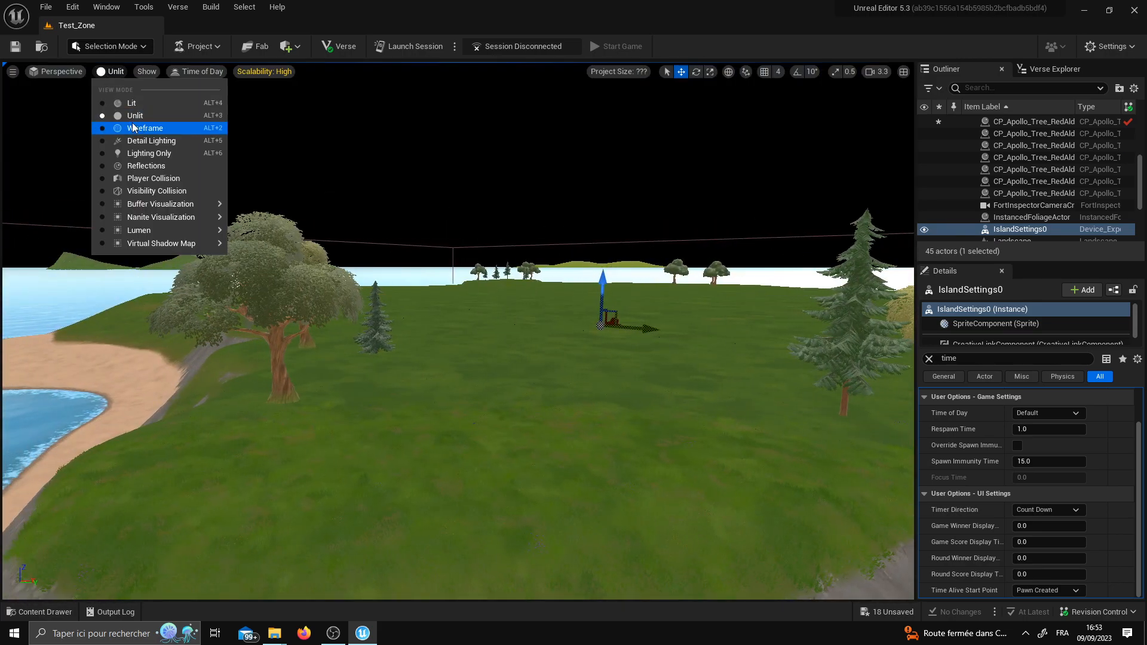
pyautogui.click(136, 126)
pyautogui.click(135, 72)
pyautogui.click(148, 139)
pyautogui.moveTo(134, 92); pyautogui.dragTo(134, 92, button='right')
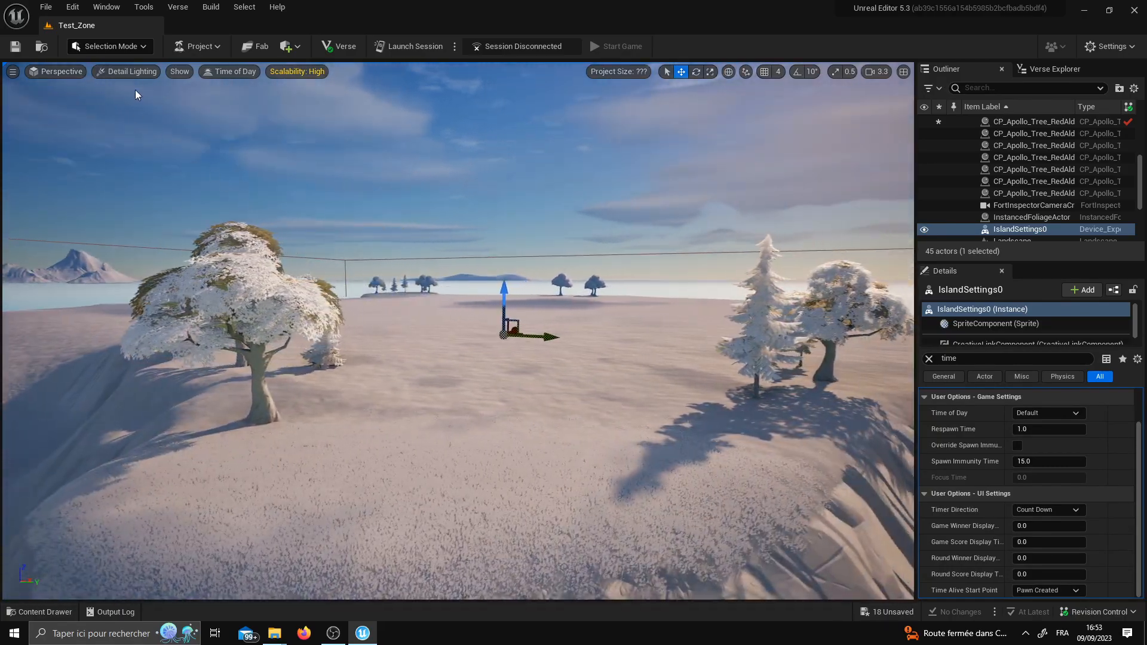
# Switch the viewport to the Player Collision view mode and inspect the trees' collision shapes.
pyautogui.click(127, 71)
pyautogui.click(157, 176)
pyautogui.moveTo(158, 180); pyautogui.dragTo(169, 182, button='right')
pyautogui.press('w')
pyautogui.click(148, 72)
pyautogui.click(169, 183)
pyautogui.moveTo(347, 239); pyautogui.dragTo(347, 239, button='right')
pyautogui.scroll(-4, 347, 239)
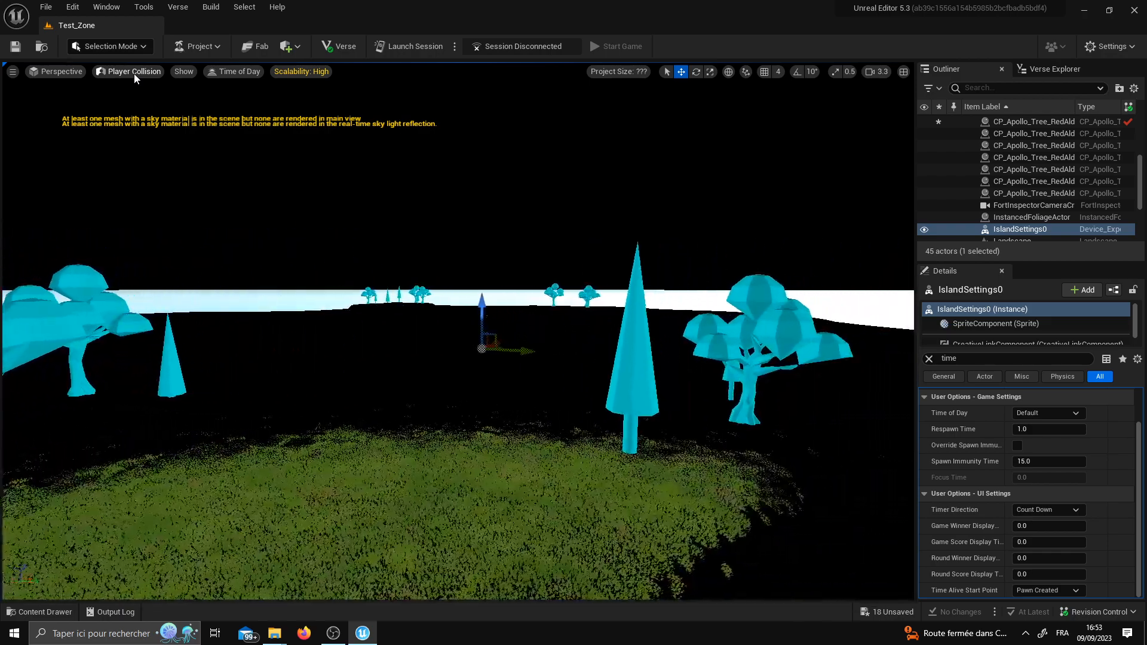
# Display the Buffer Visualization Overview in the viewport and look around the scene.
pyautogui.click(134, 73)
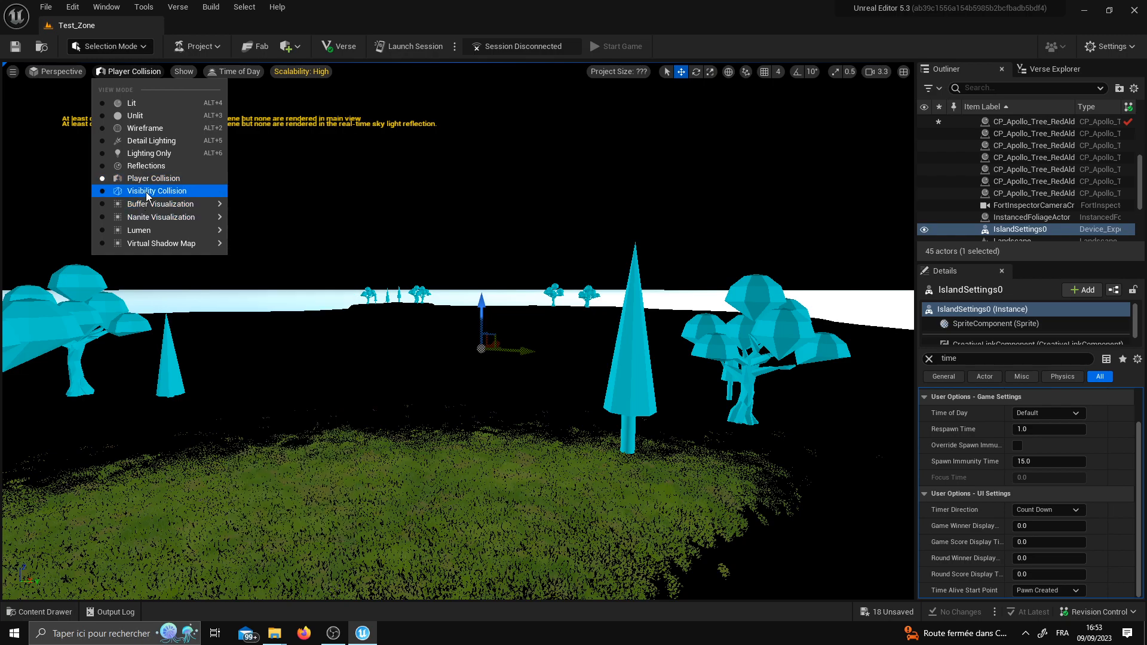
pyautogui.moveTo(207, 209)
pyautogui.click(267, 223)
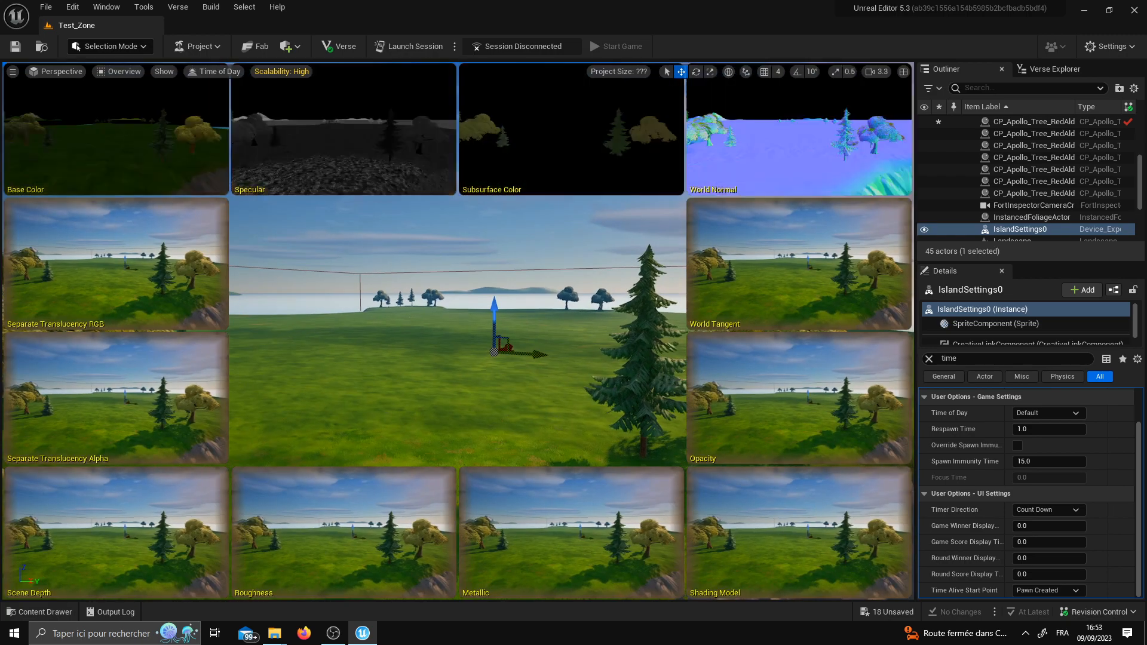
pyautogui.moveTo(370, 310)
pyautogui.mouseDown(button='right')
pyautogui.moveTo(334, 310)
pyautogui.moveTo(370, 311)
pyautogui.mouseUp(button='right')
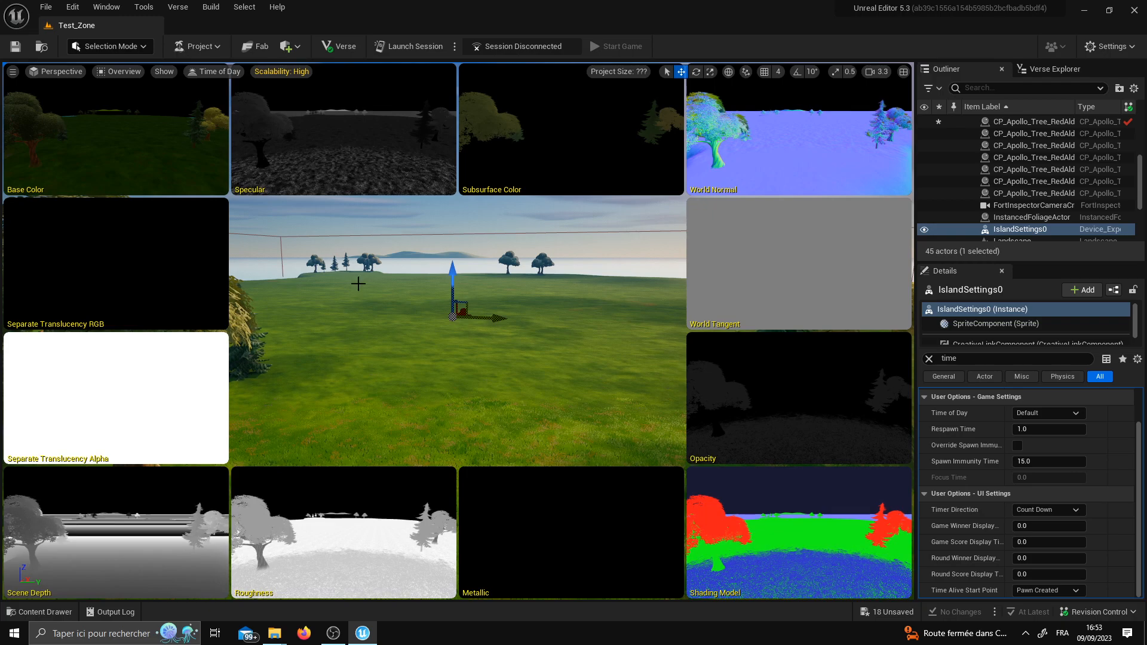
# Show the Shading Model buffer visualization and move the camera around the trees.
pyautogui.click(123, 71)
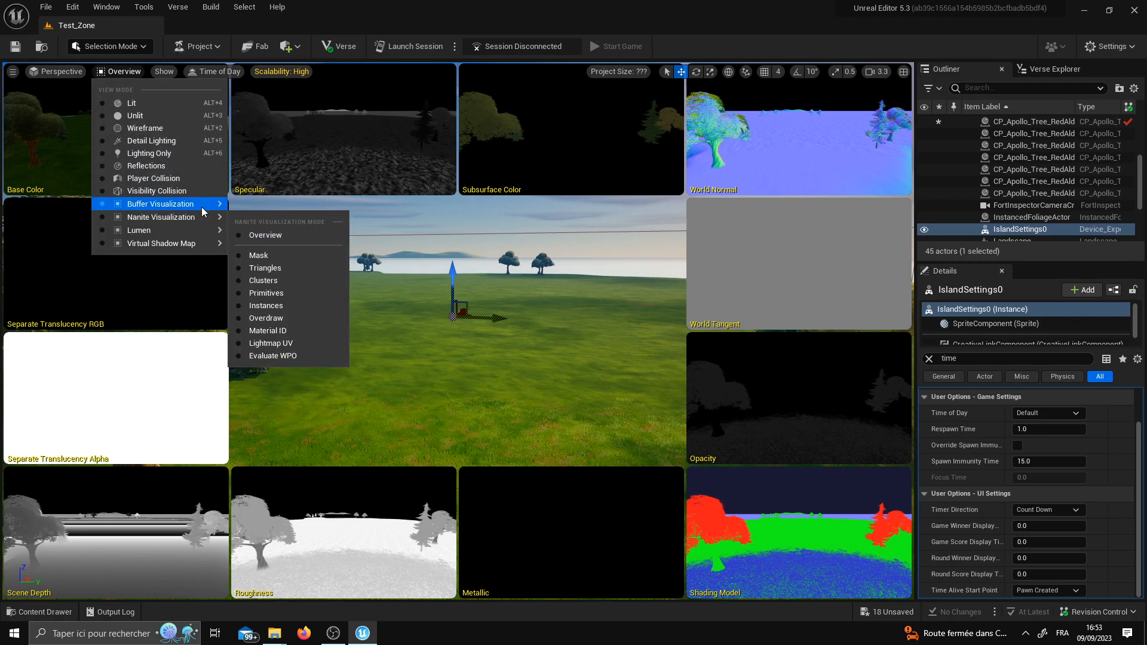
pyautogui.moveTo(202, 207)
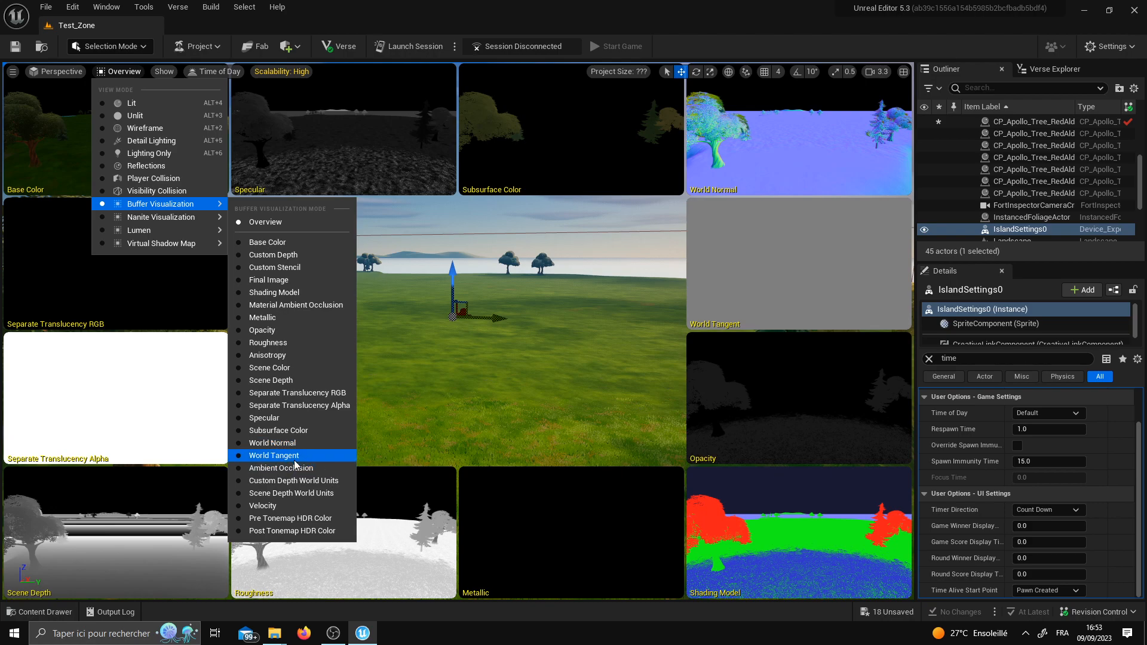
pyautogui.click(289, 294)
pyautogui.moveTo(283, 322); pyautogui.dragTo(407, 333, button='right')
pyautogui.press('Right')
pyautogui.press('Left')
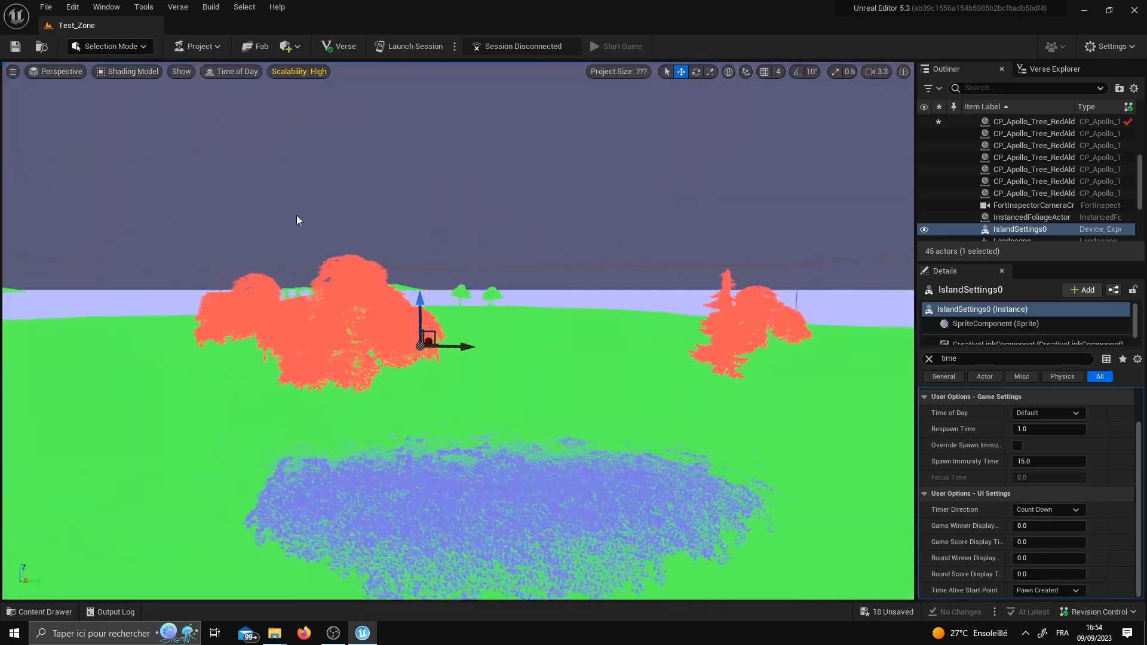
pyautogui.press('Up')
# Return the viewport to the Lit view mode and turn the camera towards the open grass.
pyautogui.click(127, 71)
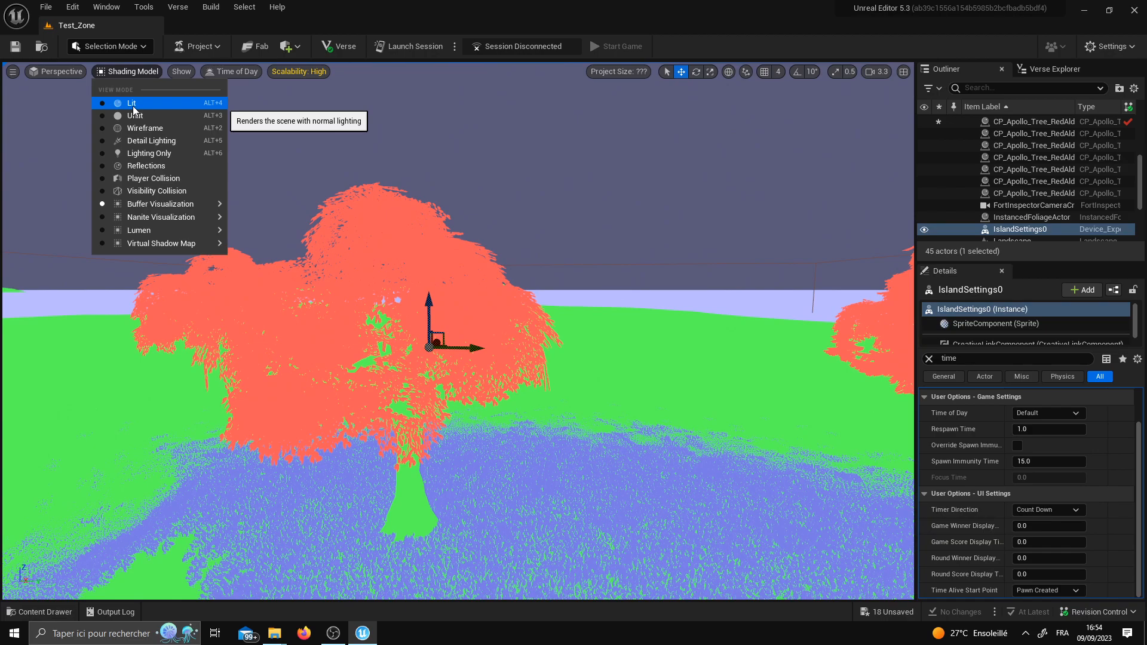
pyautogui.click(127, 102)
pyautogui.moveTo(161, 147); pyautogui.dragTo(107, 147, button='right')
pyautogui.press('d')
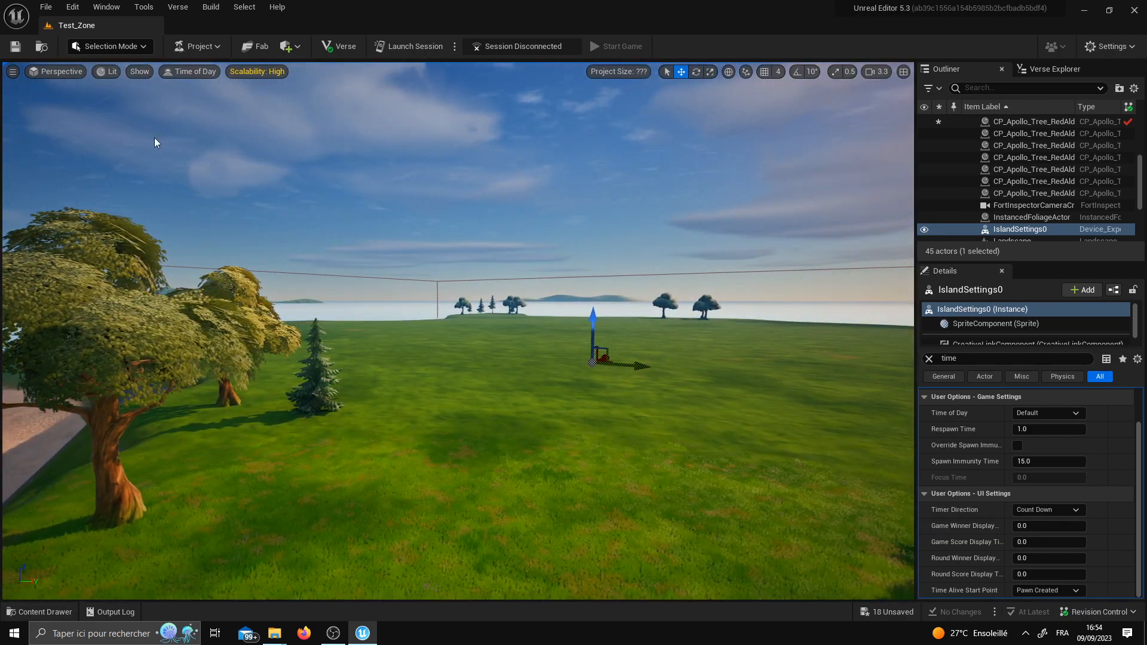
# Switch the viewport to the Top orthographic view and zoom out until the island's wireframe is in frame.
pyautogui.click(47, 71)
pyautogui.click(81, 115)
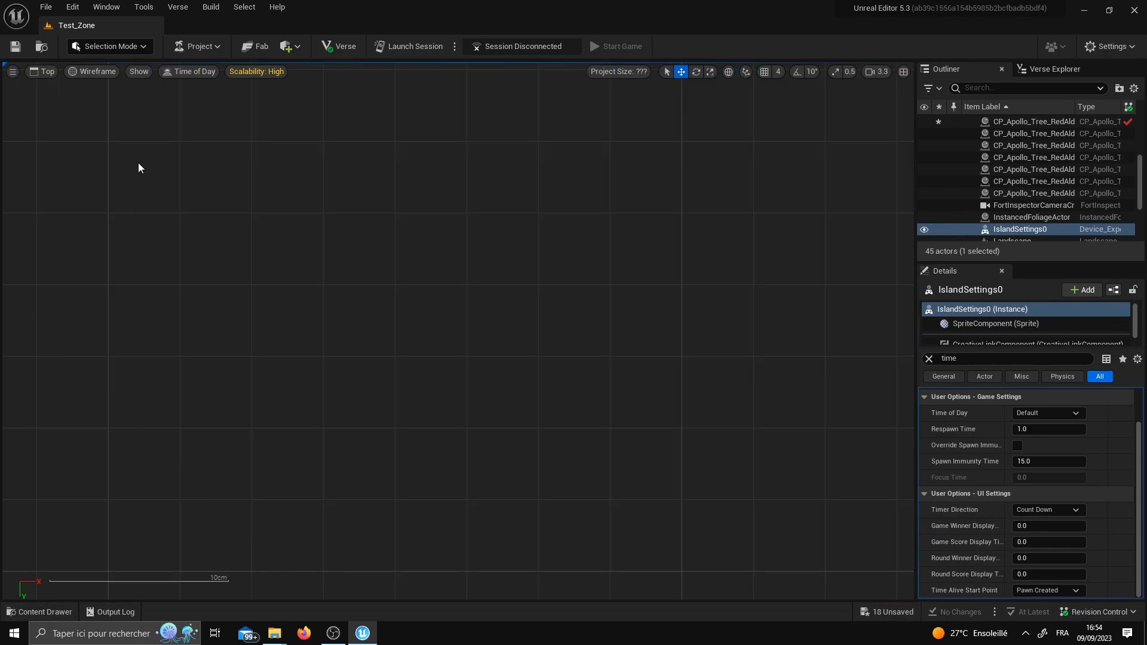
pyautogui.moveTo(343, 345); pyautogui.dragTo(409, 392, button='middle')
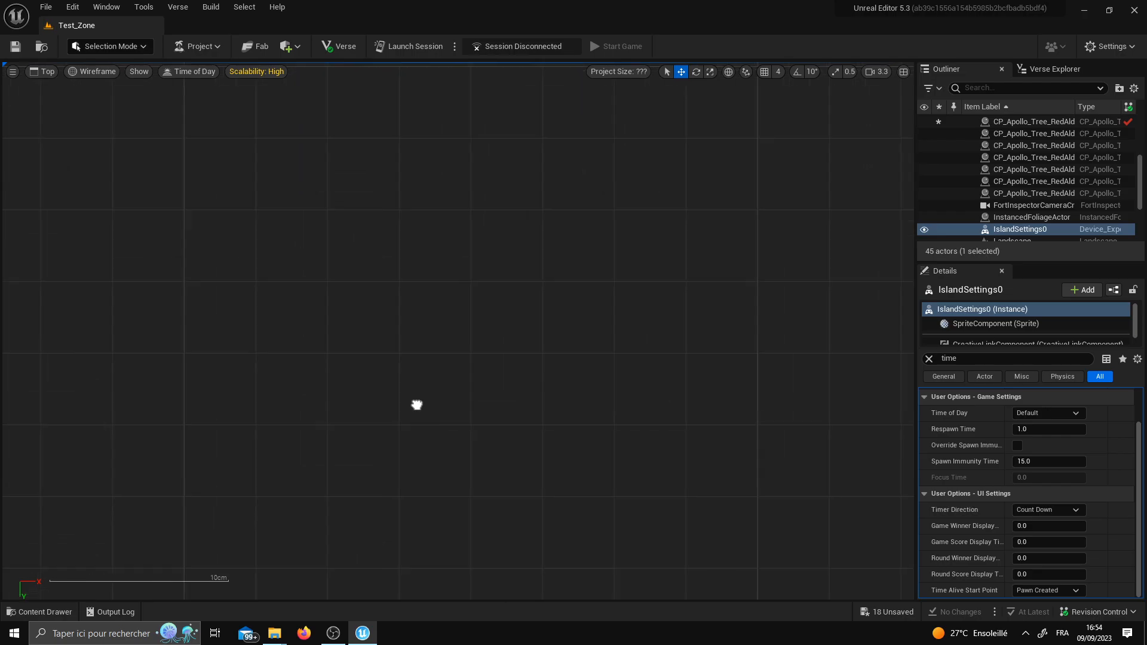
pyautogui.scroll(-6, 425, 425)
pyautogui.scroll(-6, 422, 419)
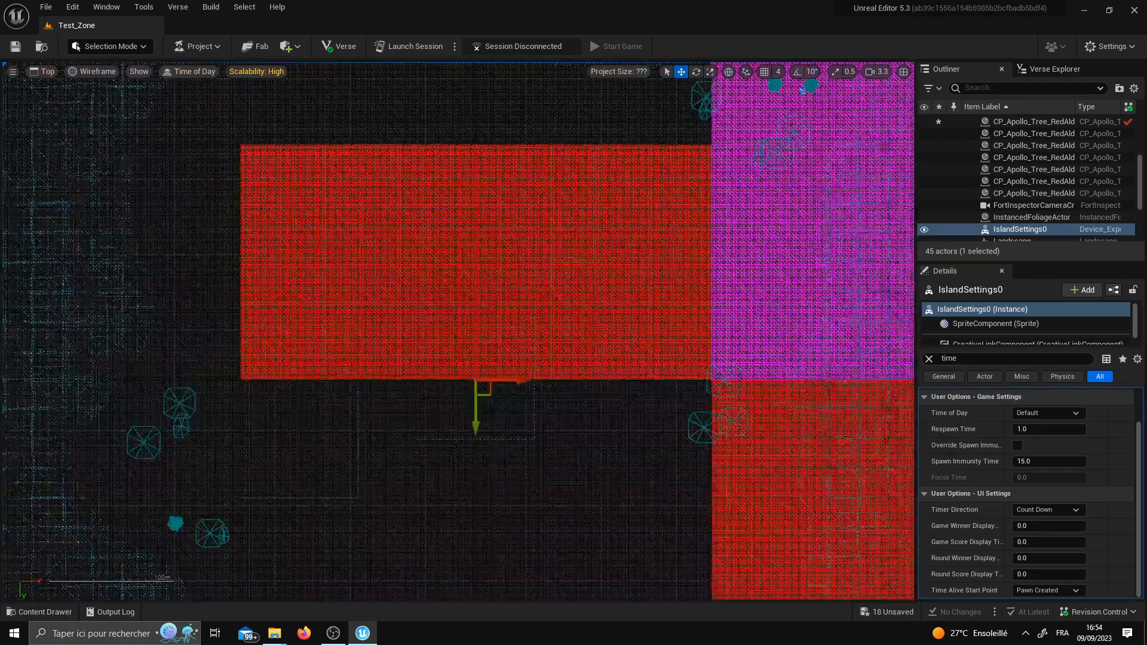
# Examine the island's landscape and tree wireframes from above by panning and zooming across the Top view.
pyautogui.moveTo(519, 454); pyautogui.dragTo(220, 458, button='right')
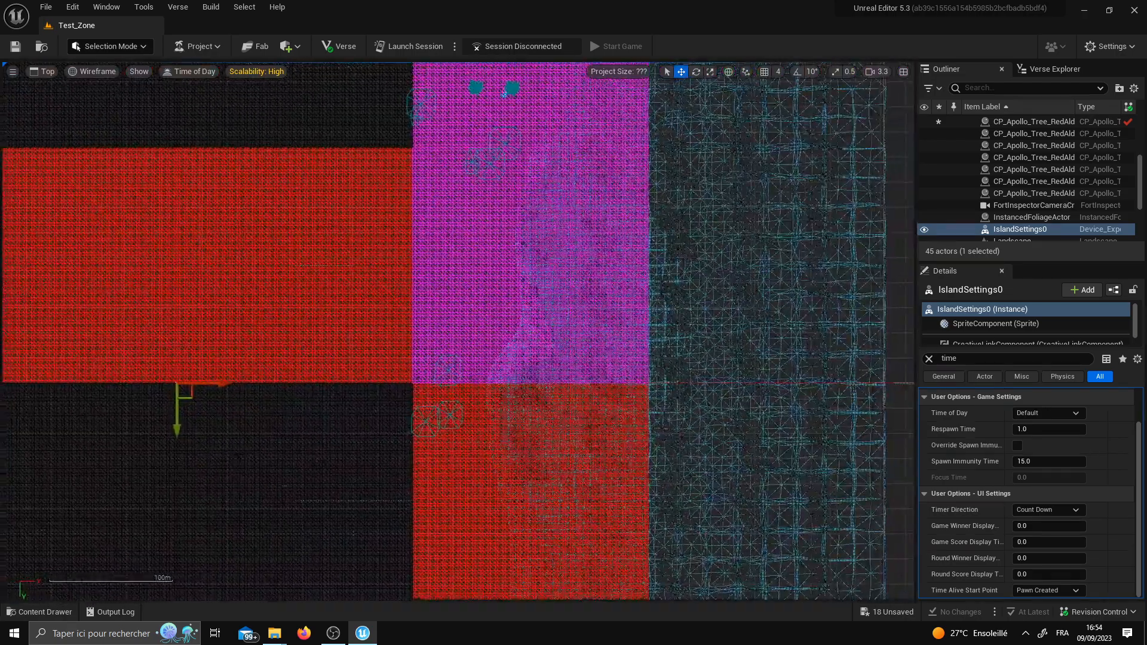
pyautogui.scroll(3, 378, 442)
pyautogui.moveTo(378, 442); pyautogui.dragTo(215, 471, button='right')
pyautogui.scroll(2, 339, 437)
pyautogui.moveTo(339, 437); pyautogui.dragTo(226, 455, button='right')
pyautogui.moveTo(335, 383); pyautogui.dragTo(166, 593, button='right')
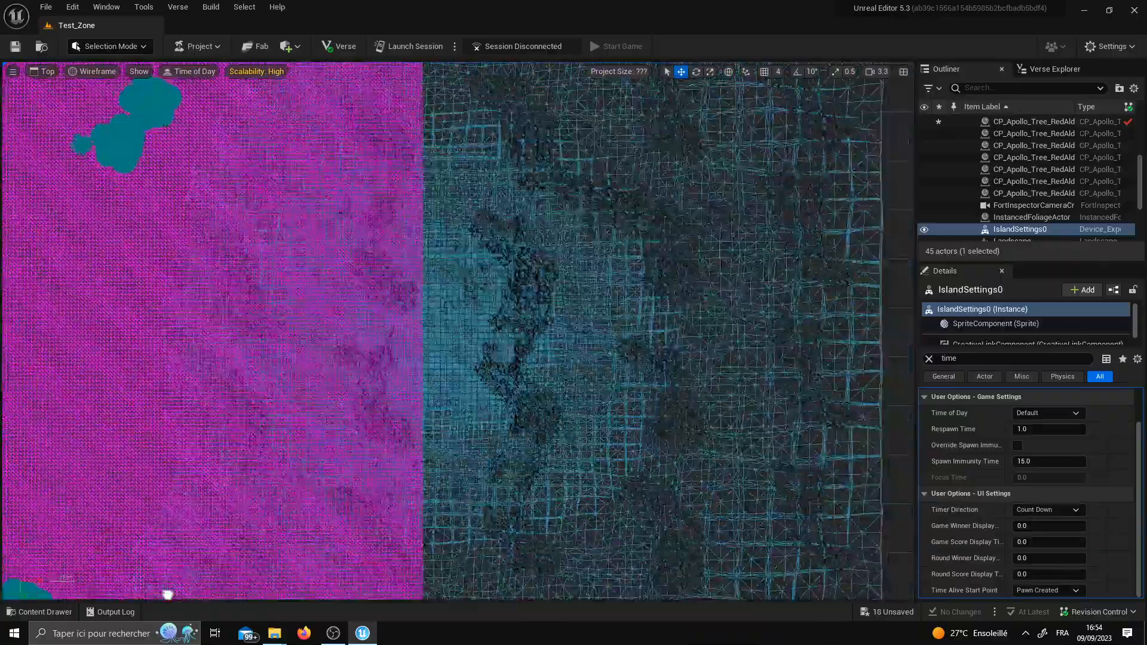
pyautogui.scroll(-6, 190, 522)
pyautogui.moveTo(160, 504); pyautogui.dragTo(602, 333, button='right')
pyautogui.scroll(4, 339, 406)
pyautogui.moveTo(339, 406); pyautogui.dragTo(448, 339, button='right')
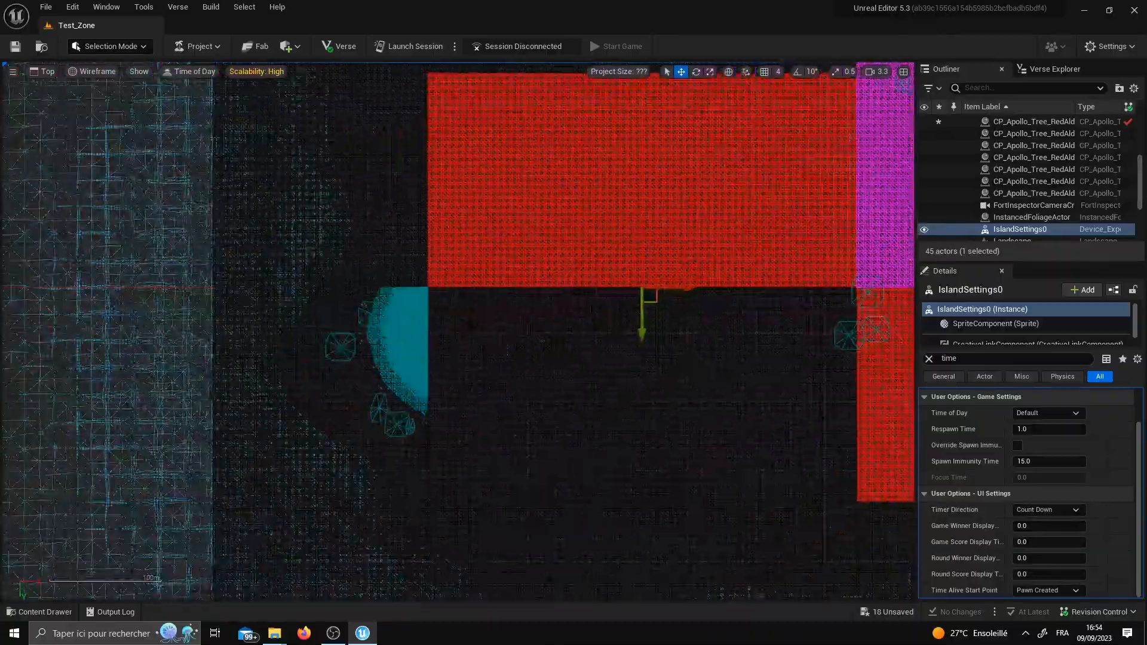
pyautogui.scroll(3, 448, 340)
pyautogui.scroll(6, 312, 338)
pyautogui.moveTo(312, 338); pyautogui.dragTo(383, 380, button='right')
pyautogui.scroll(8, 384, 381)
pyautogui.scroll(-18, 392, 393)
pyautogui.scroll(7, 415, 394)
pyautogui.scroll(1, 369, 376)
pyautogui.moveTo(473, 345); pyautogui.dragTo(264, 326, button='right')
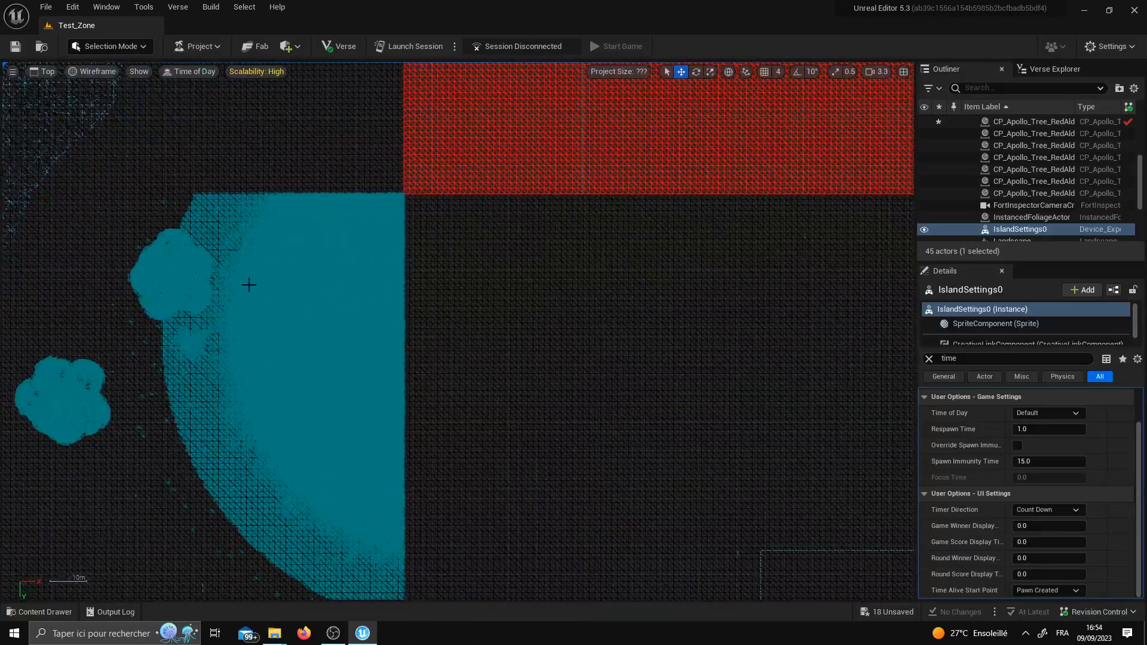
# Switch the viewport to the Left orthographic view and frame the trees in profile.
pyautogui.click(47, 72)
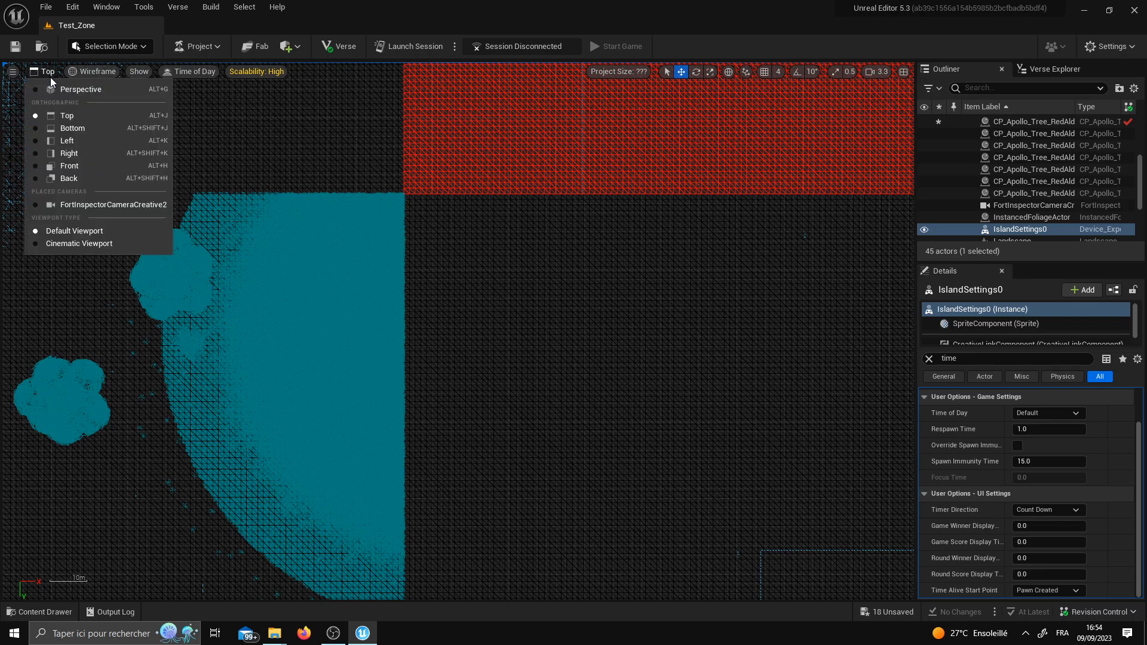
pyautogui.click(67, 141)
pyautogui.moveTo(609, 335); pyautogui.dragTo(342, 370, button='right')
pyautogui.scroll(5, 341, 370)
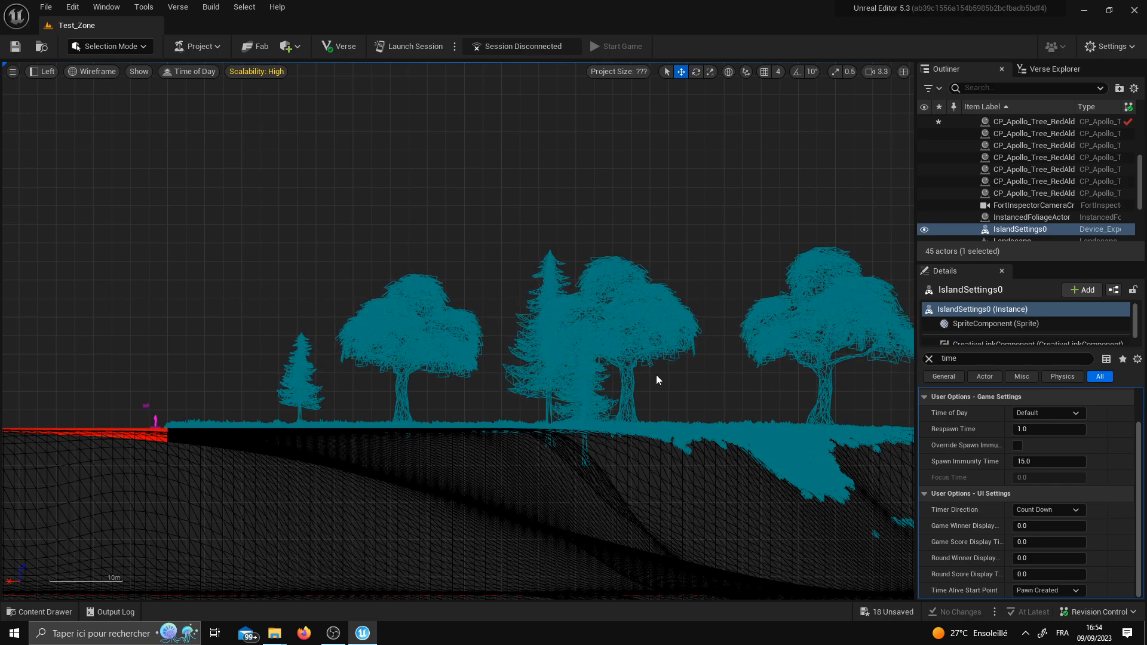
# Select the red alder CP_Apollo_Tree_RedAlder_C1 in the Left view and frame it closely.
pyautogui.click(824, 374)
pyautogui.moveTo(828, 413); pyautogui.dragTo(678, 435, button='right')
pyautogui.scroll(6, 703, 414)
pyautogui.scroll(-2, 463, 388)
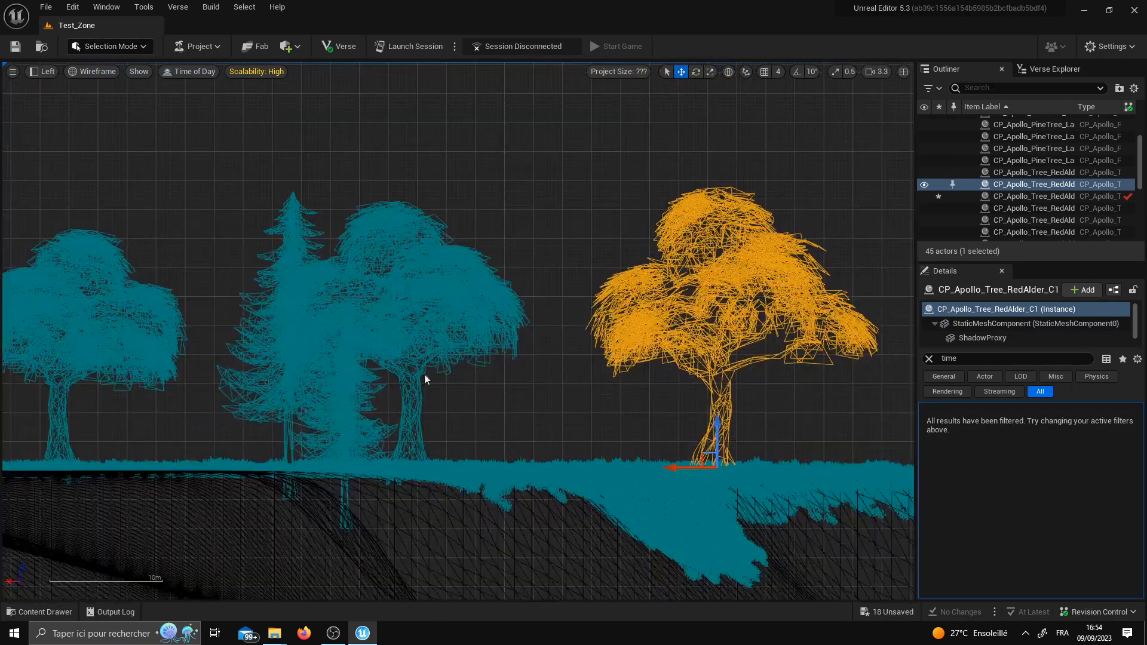
# Return the viewport to Perspective and move the camera to face the selected red alder.
pyautogui.click(43, 71)
pyautogui.click(59, 89)
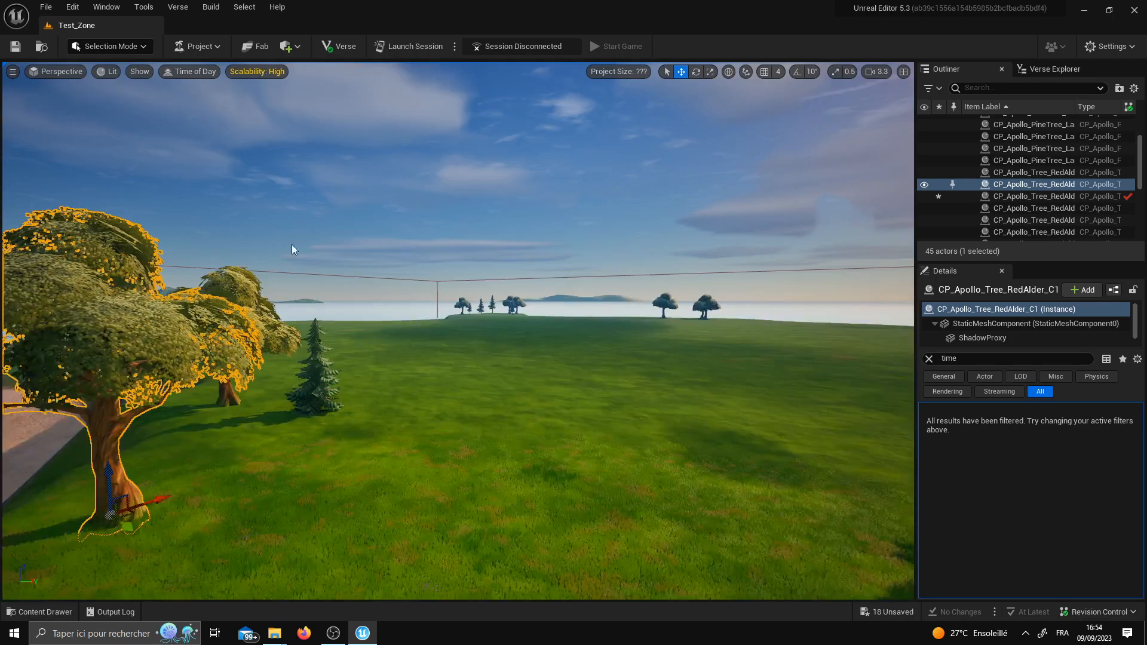
pyautogui.moveTo(508, 360); pyautogui.dragTo(538, 361, button='right')
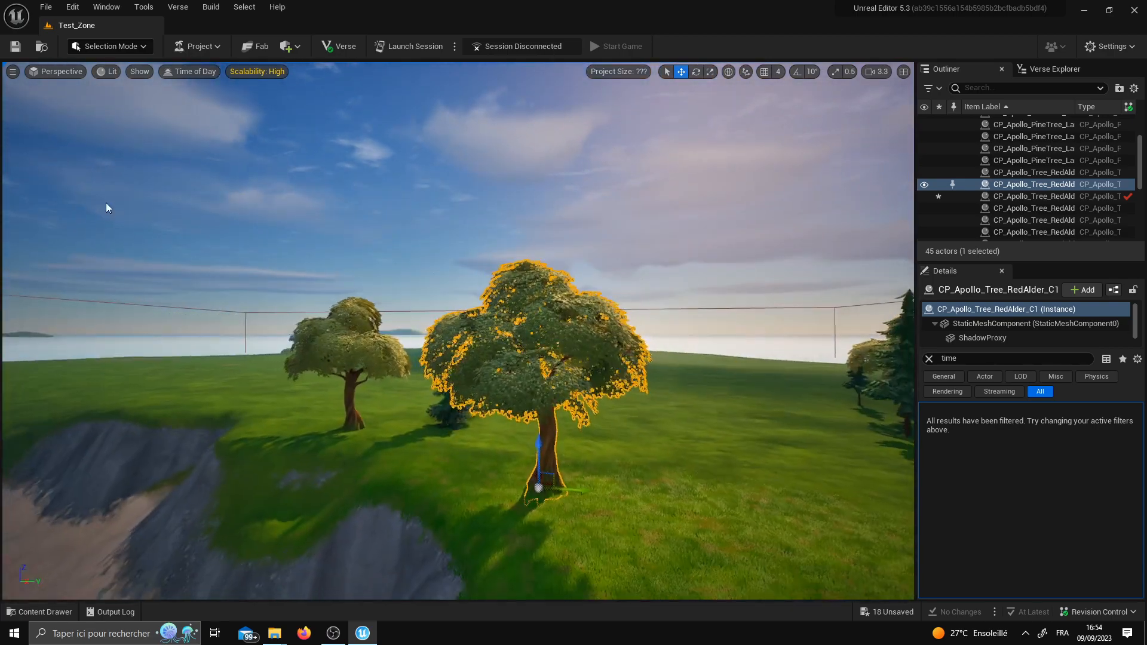
# Review the viewport options, including Show FPS and Field of View, and turn the camera toward the open grassland.
pyautogui.click(13, 72)
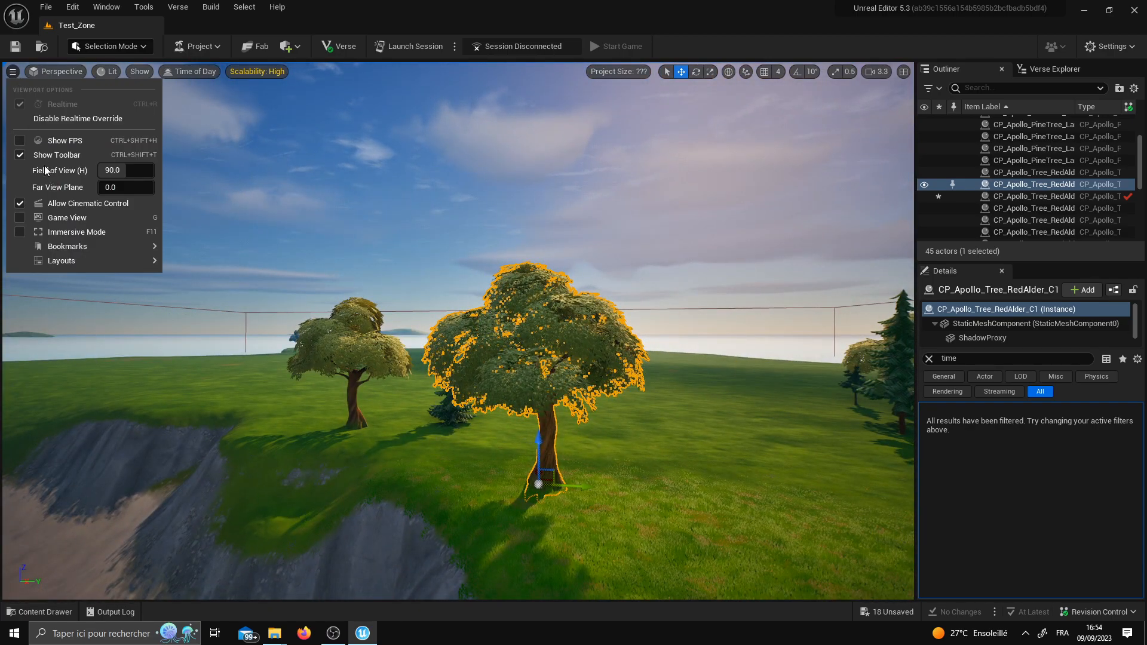
pyautogui.moveTo(281, 366); pyautogui.dragTo(229, 336, button='right')
pyautogui.moveTo(176, 196); pyautogui.dragTo(124, 206, button='right')
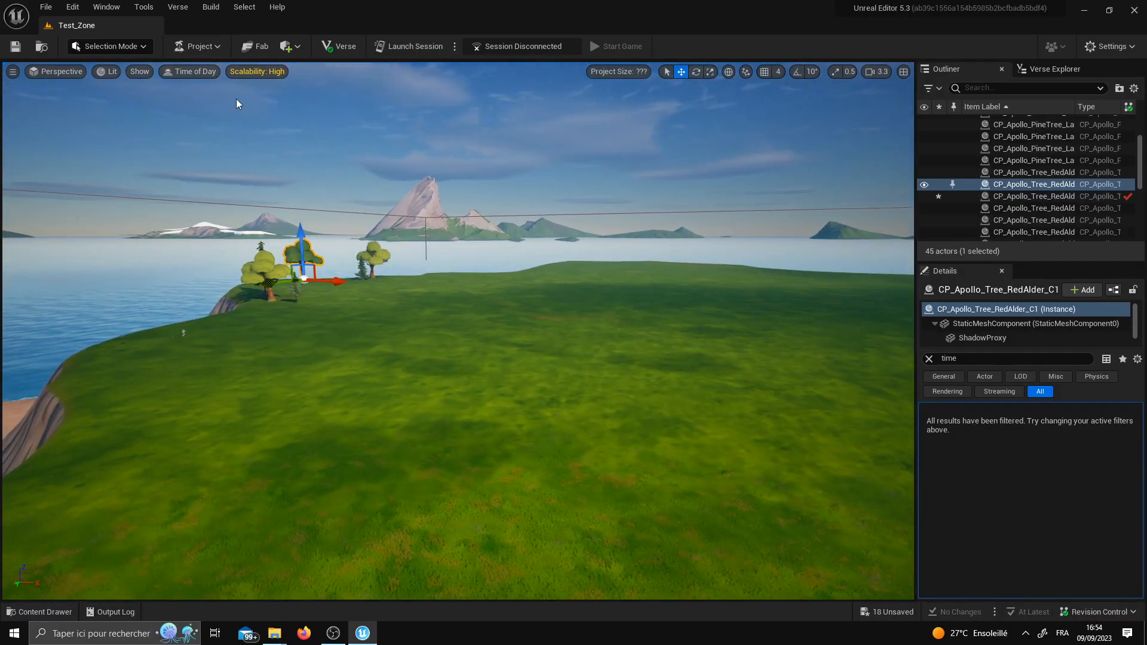
pyautogui.moveTo(241, 100); pyautogui.dragTo(252, 96, button='right')
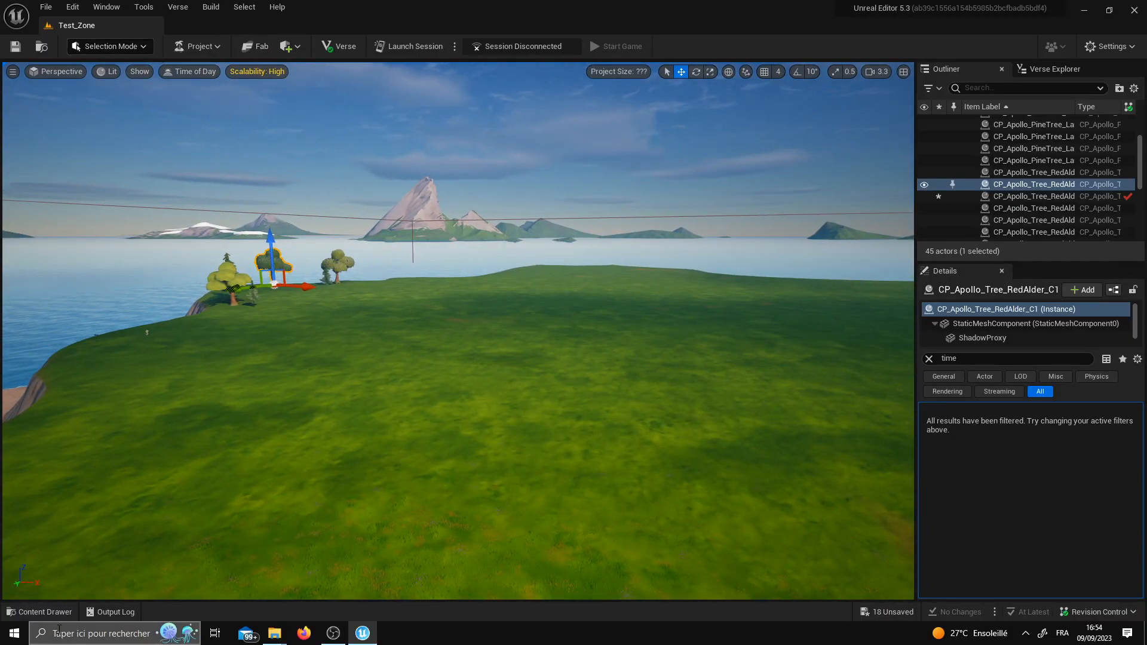
# Show and hide the Content Drawer several times over the Perspective view.
pyautogui.click(59, 612)
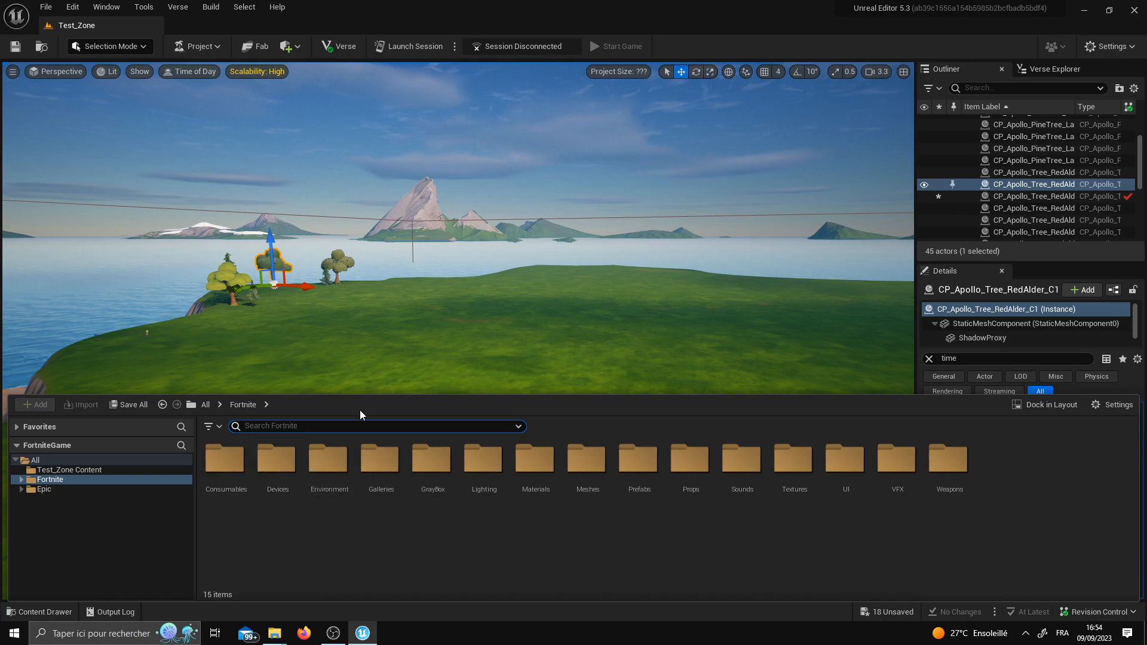
pyautogui.moveTo(361, 315); pyautogui.dragTo(365, 314, button='right')
pyautogui.hotkey('ctrl', 'space')
pyautogui.hotkey('ctrl', 'space')
pyautogui.hotkey('ctrl', 'space')
pyautogui.hotkey('ctrl', 'space')
pyautogui.hotkey('ctrl', 'space')
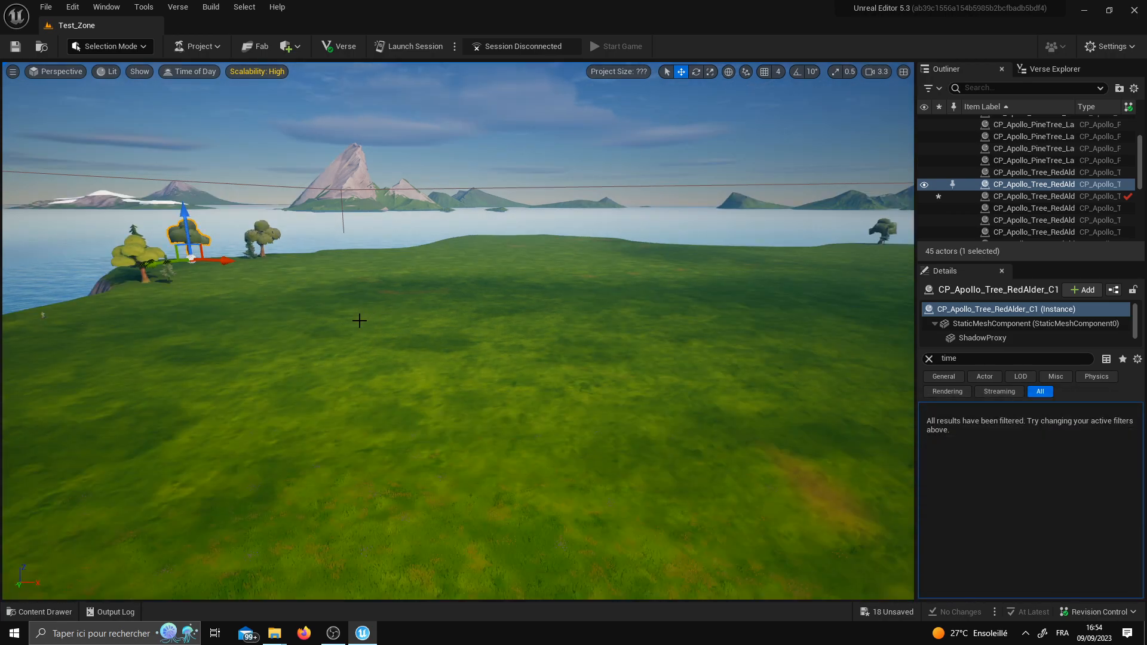
pyautogui.hotkey('ctrl', 'space')
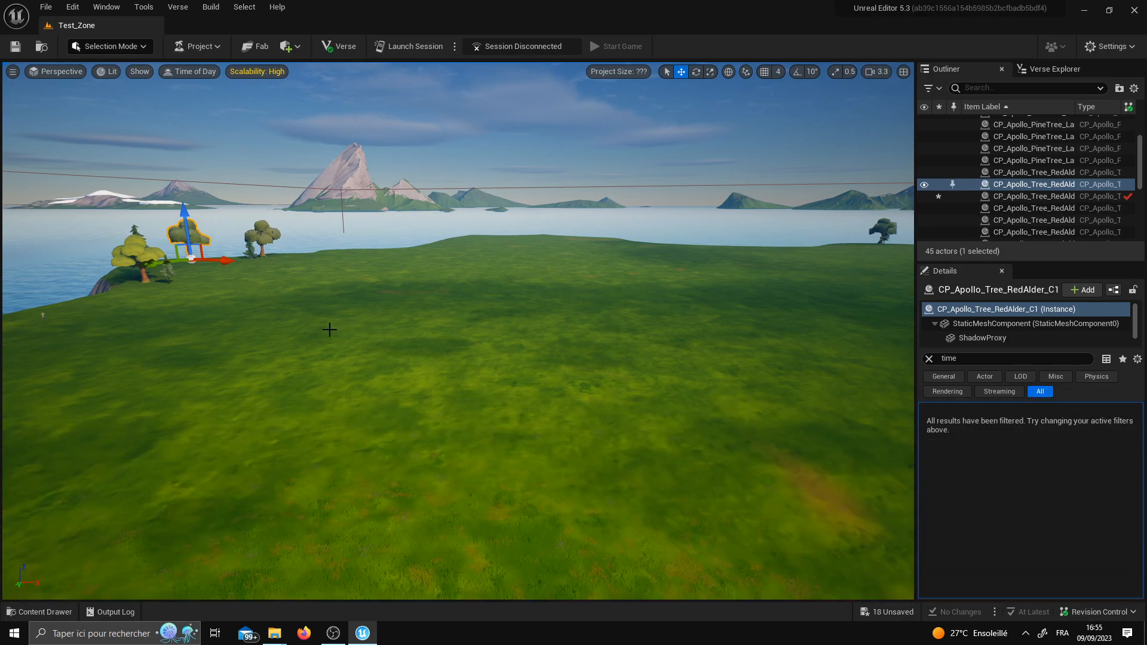
# Dock the Content Drawer into the layout below the viewport, widen the viewport and adjust the Content Browser's height.
pyautogui.moveTo(233, 253); pyautogui.dragTo(246, 251, button='right')
pyautogui.moveTo(97, 525); pyautogui.dragTo(91, 525, button='right')
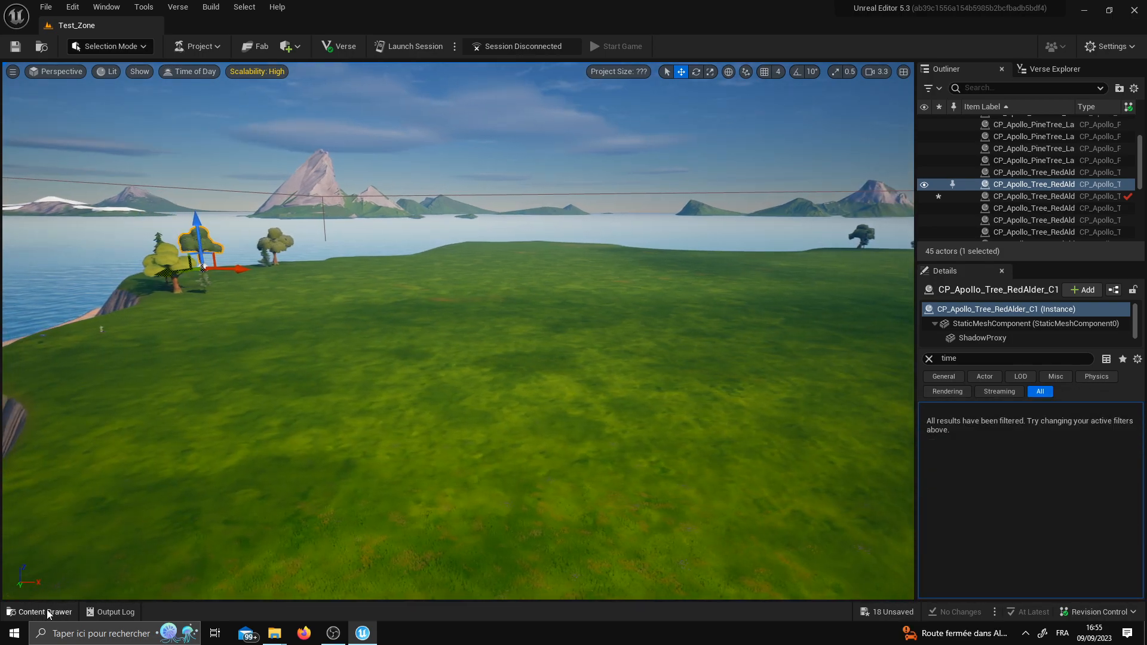
pyautogui.click(49, 613)
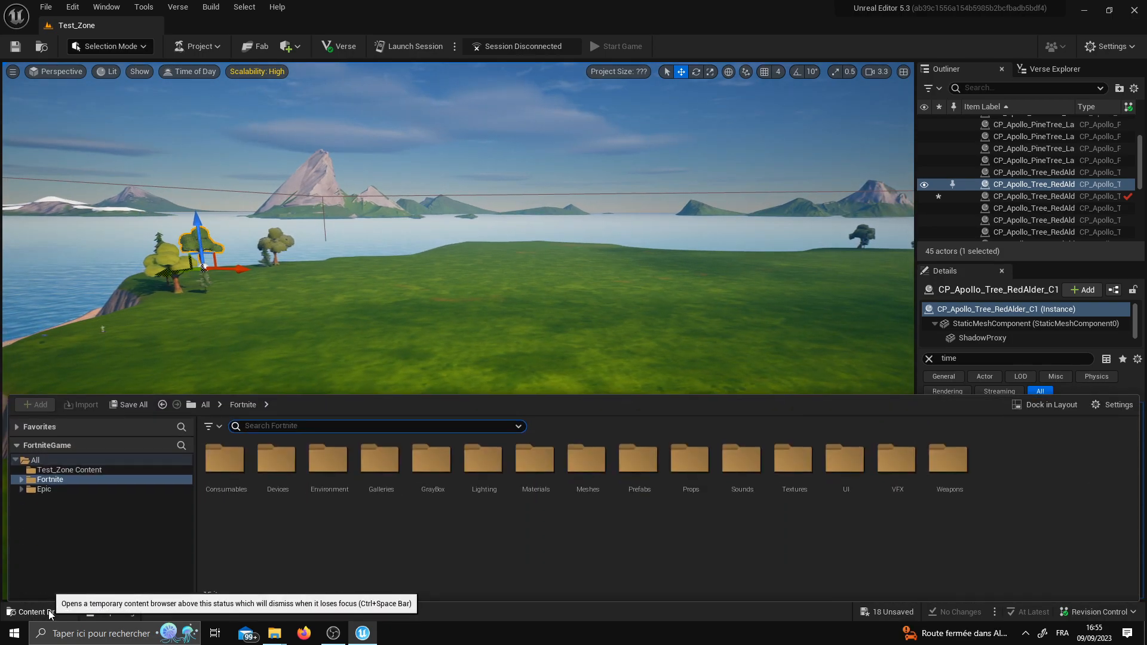
pyautogui.click(1047, 405)
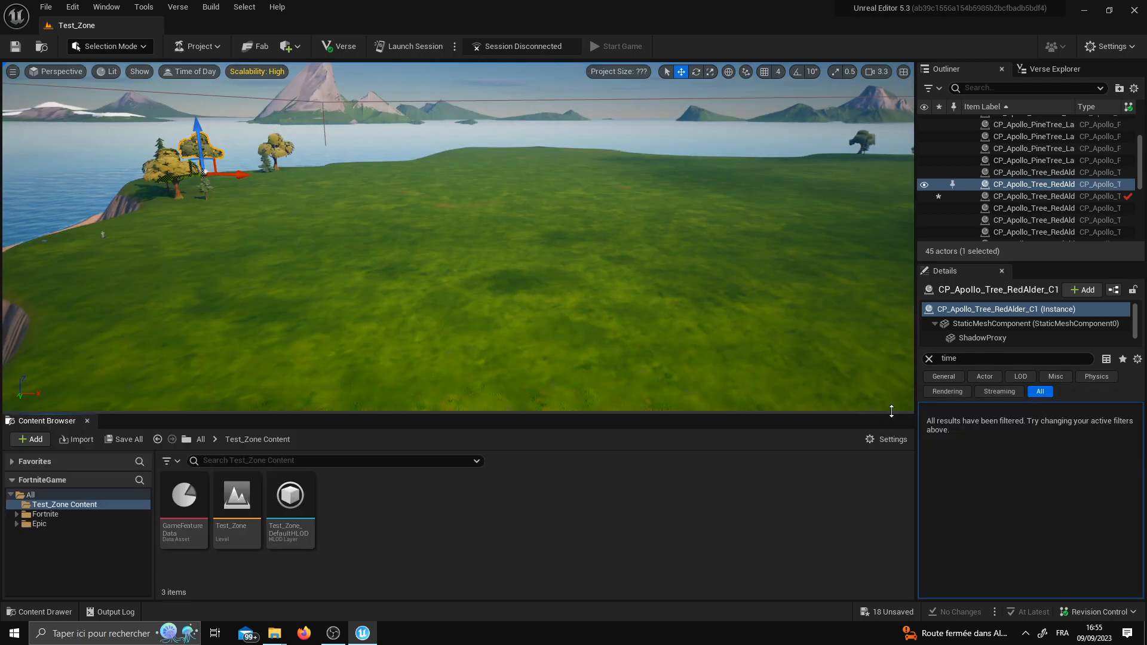
pyautogui.moveTo(893, 414); pyautogui.dragTo(1043, 417)
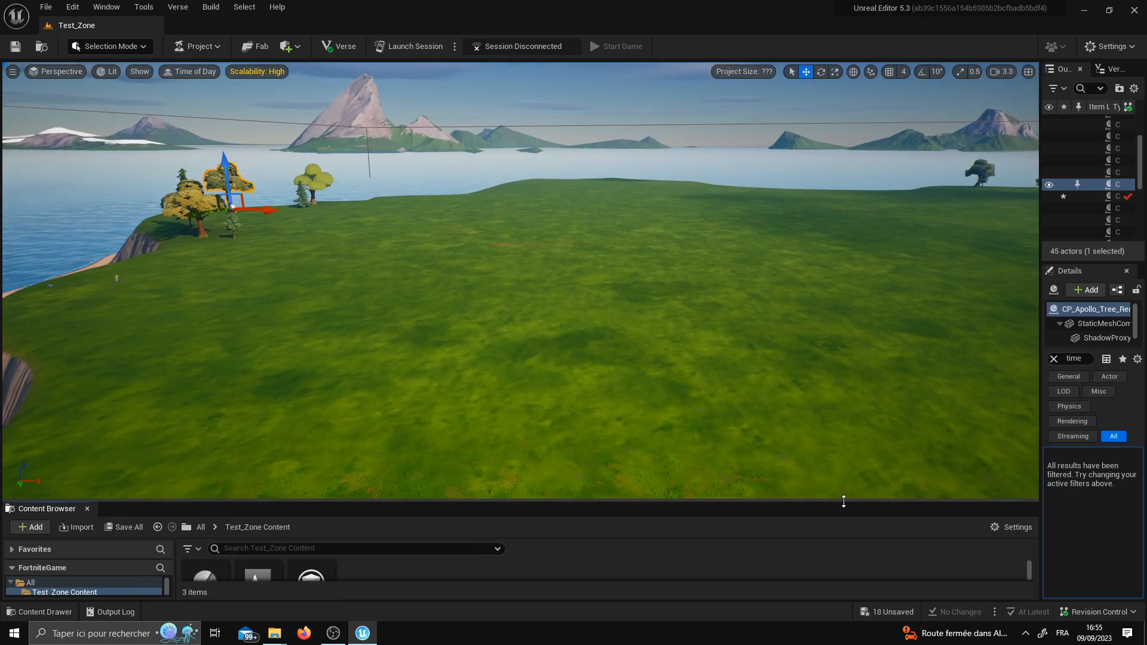
pyautogui.moveTo(848, 500); pyautogui.dragTo(852, 441)
# Fly the camera across the island to examine the grassland and distant trees above the docked Content Browser.
pyautogui.moveTo(737, 374)
pyautogui.mouseDown(button='right')
pyautogui.moveTo(734, 360)
pyautogui.moveTo(754, 360)
pyautogui.moveTo(729, 374)
pyautogui.mouseUp(button='right')
pyautogui.moveTo(671, 409); pyautogui.dragTo(685, 409, button='right')
pyautogui.press('d')
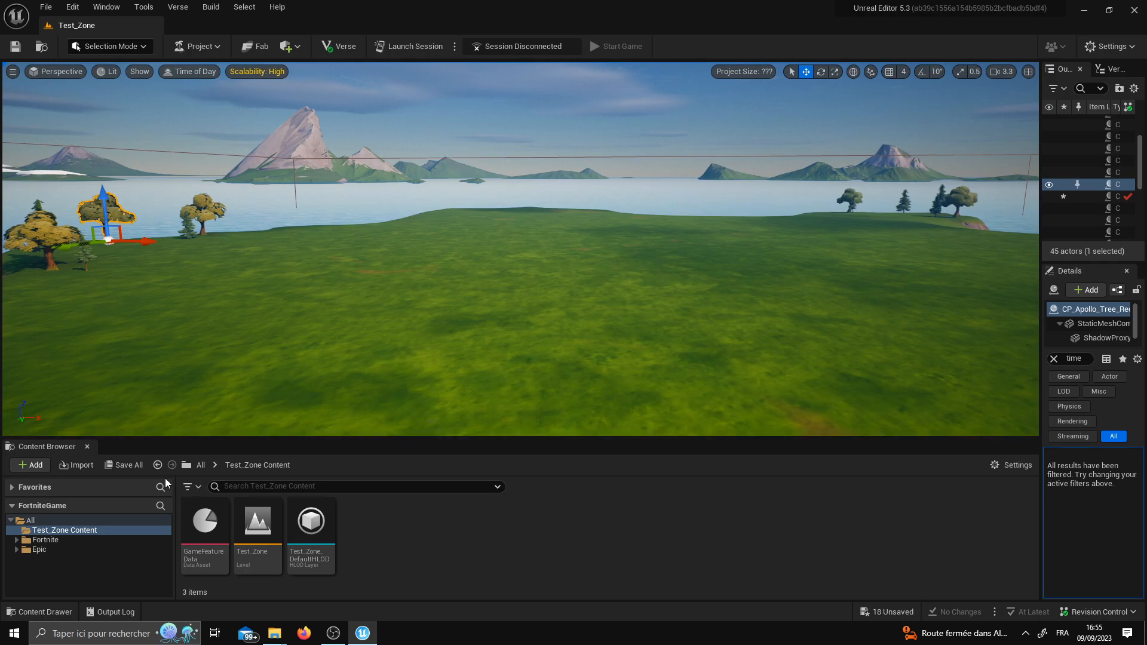
pyautogui.press('Left')
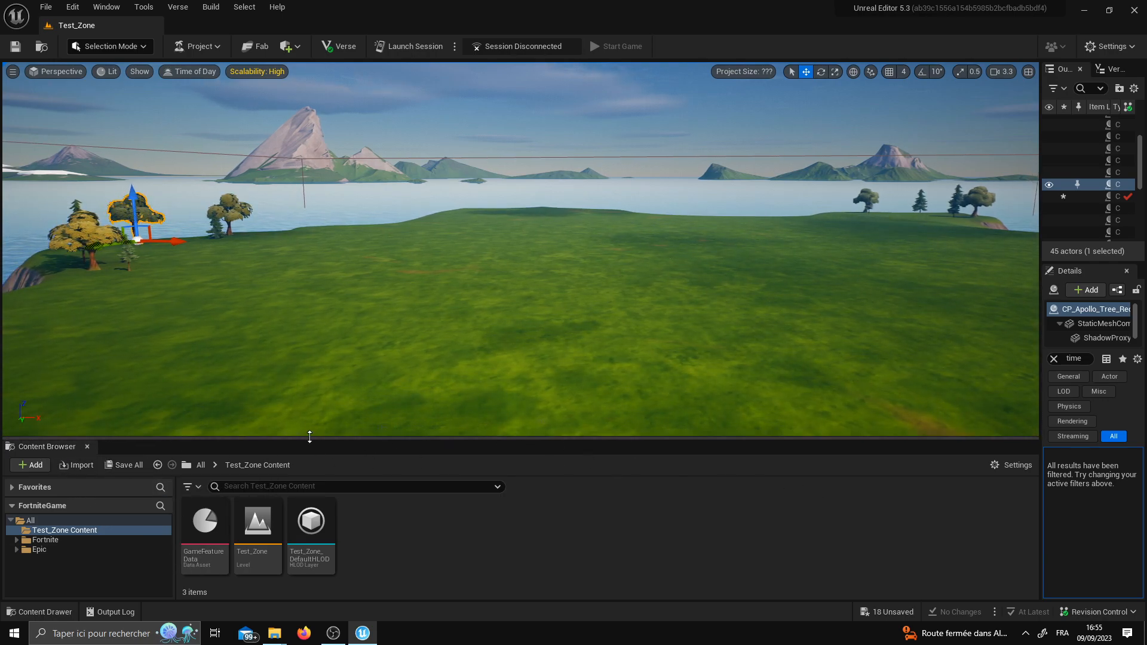
pyautogui.press('a')
pyautogui.moveTo(195, 336); pyautogui.dragTo(205, 338, button='right')
pyautogui.moveTo(230, 379); pyautogui.dragTo(308, 361, button='right')
pyautogui.press('a')
pyautogui.press('d')
pyautogui.press('a')
pyautogui.press('d')
pyautogui.press('w')
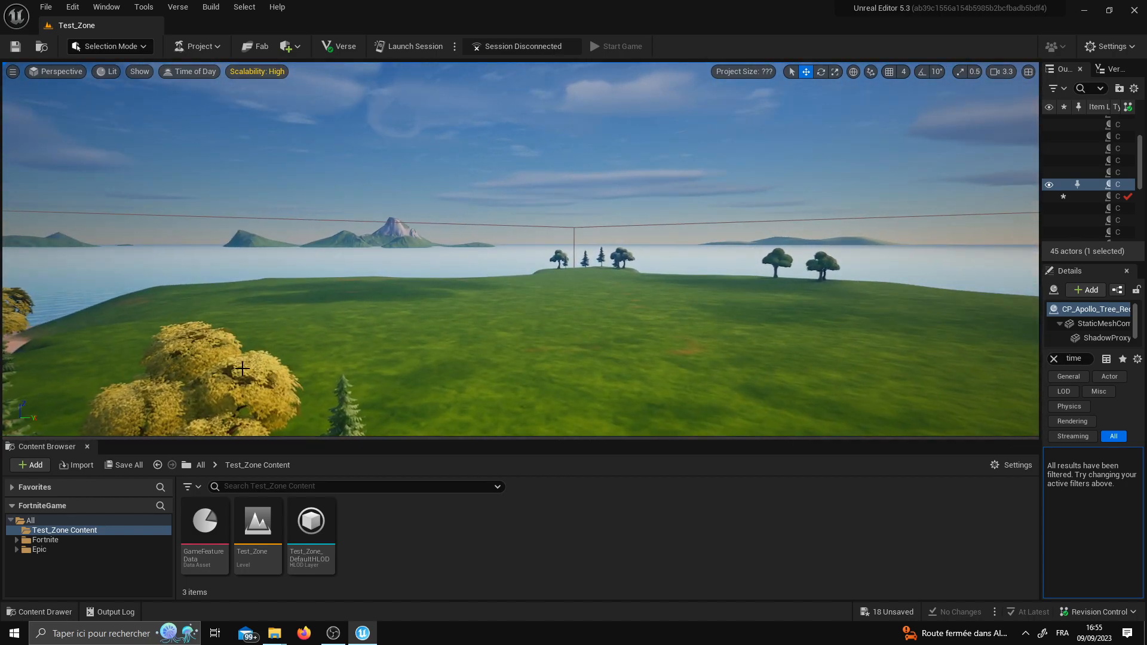
pyautogui.press('d')
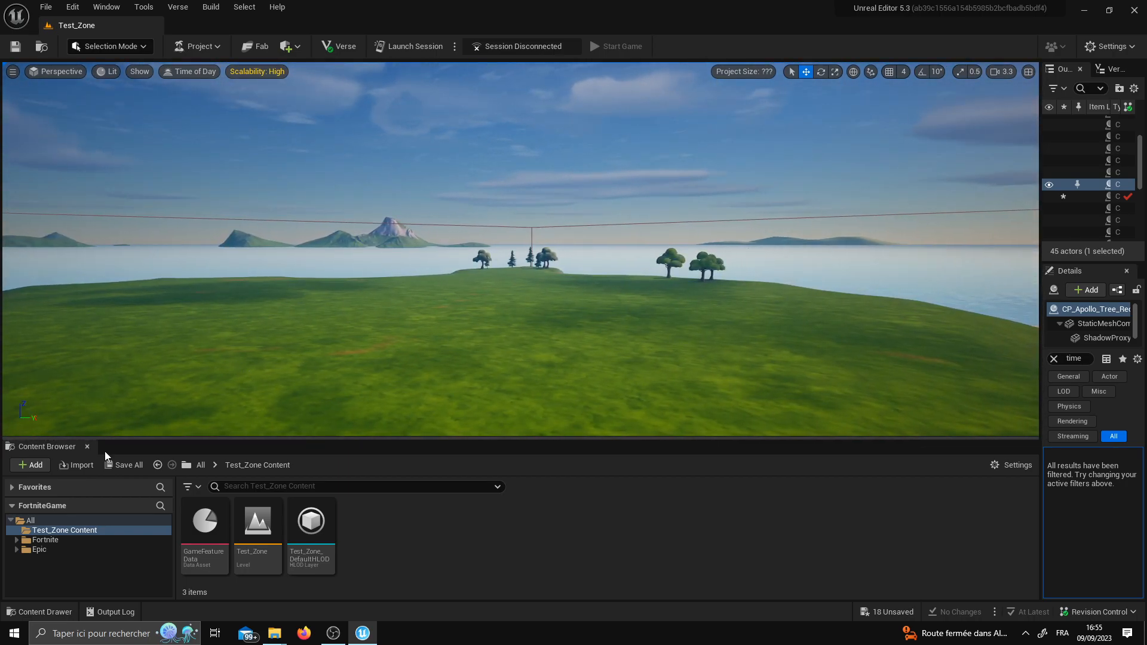
# View the Fortnite folder, return to Test_Zone Content and enlarge the Content Browser upward.
pyautogui.click(83, 540)
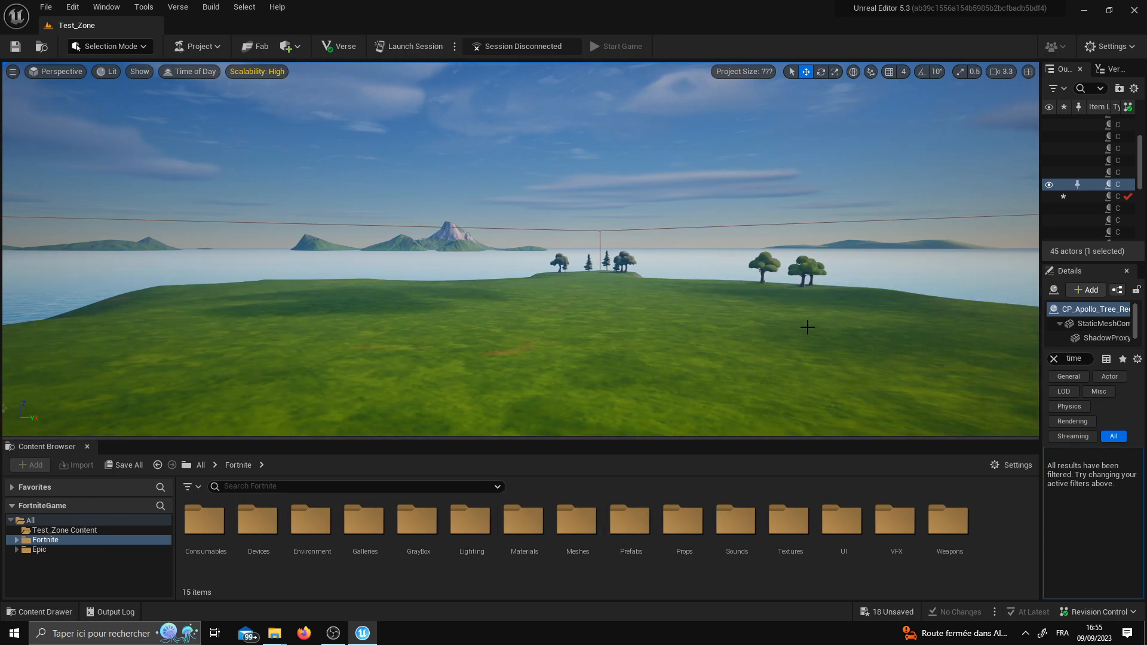
pyautogui.press('Left')
pyautogui.press('Right')
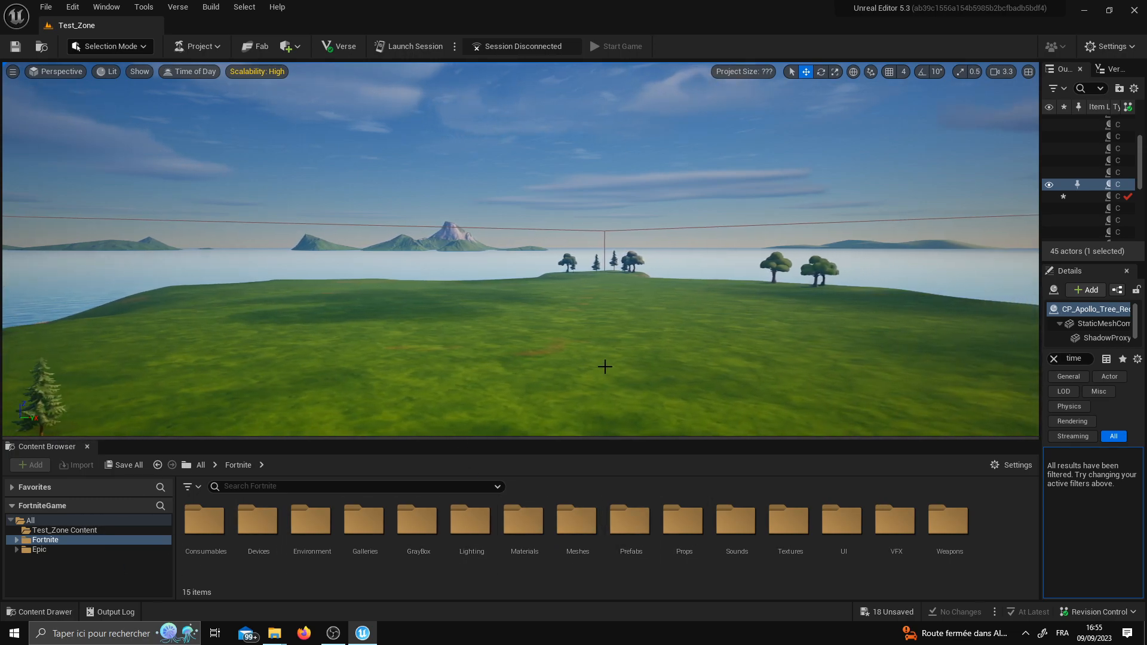
pyautogui.click(98, 528)
pyautogui.moveTo(225, 440); pyautogui.dragTo(254, 352)
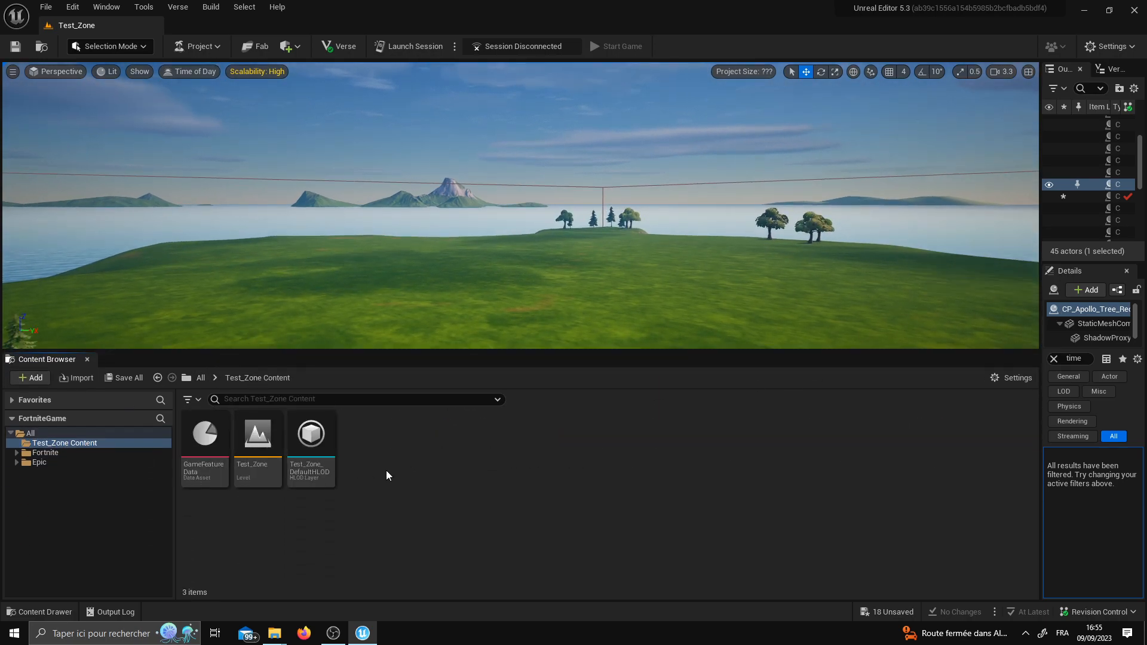
# Review the asset creation options in Test_Zone Content and show that folder in File Explorer.
pyautogui.rightClick(401, 464)
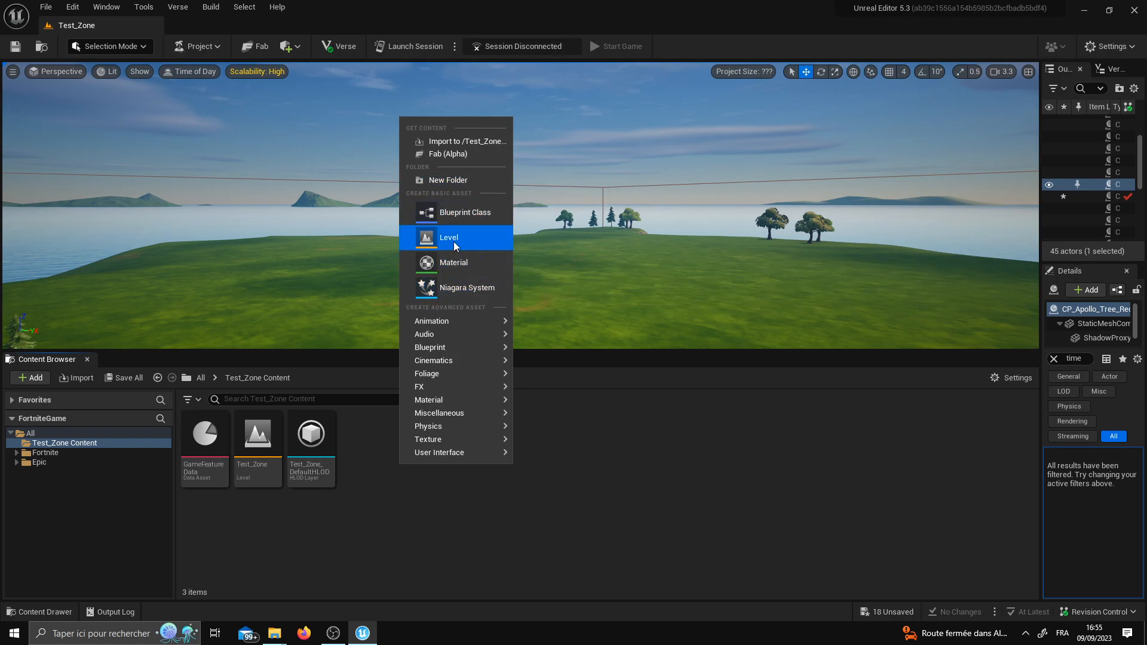
pyautogui.click(267, 541)
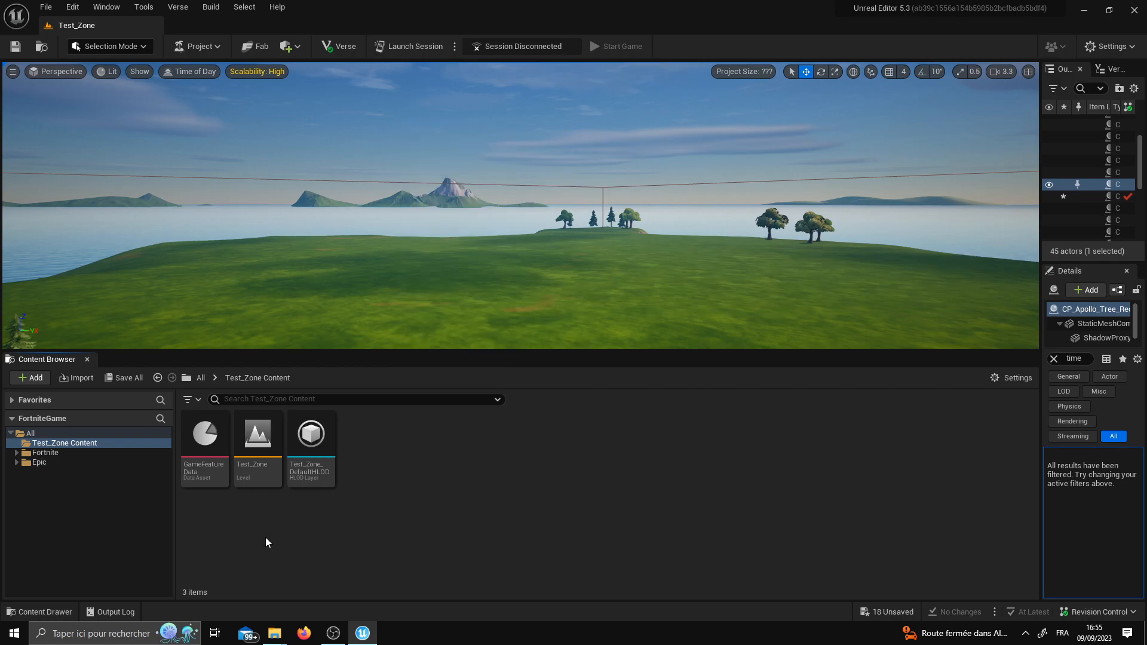
pyautogui.rightClick(67, 445)
pyautogui.click(136, 295)
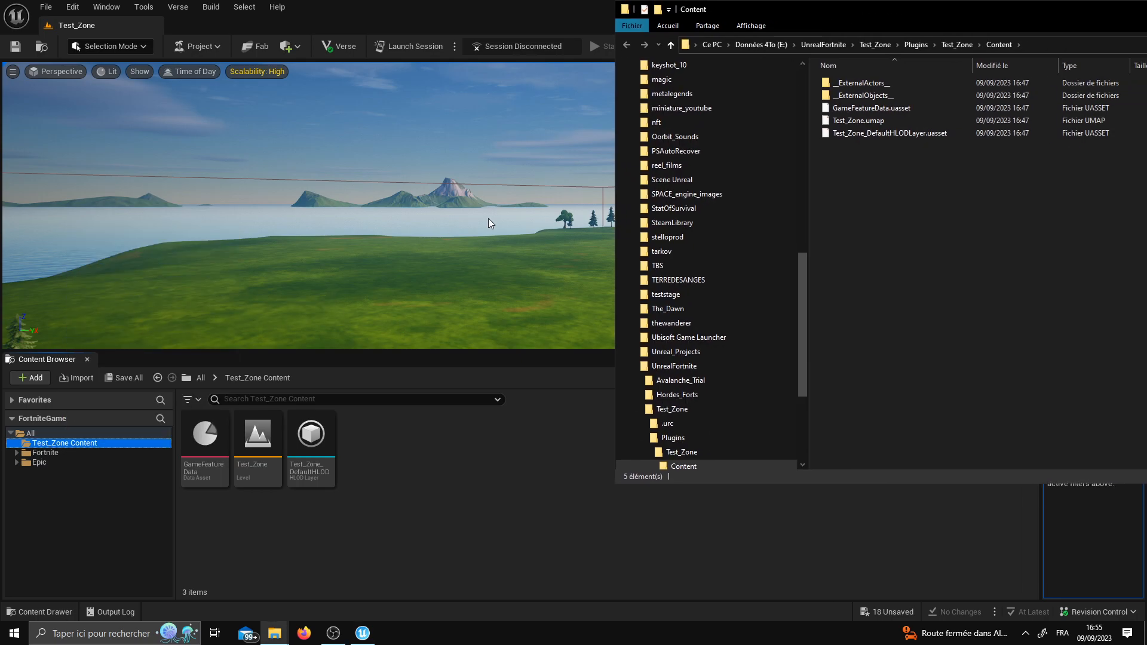
# Display the Fortnite folder in the Content Browser, inspect the project's Content folder in File Explorer and minimise that window.
pyautogui.click(55, 454)
pyautogui.moveTo(288, 635)
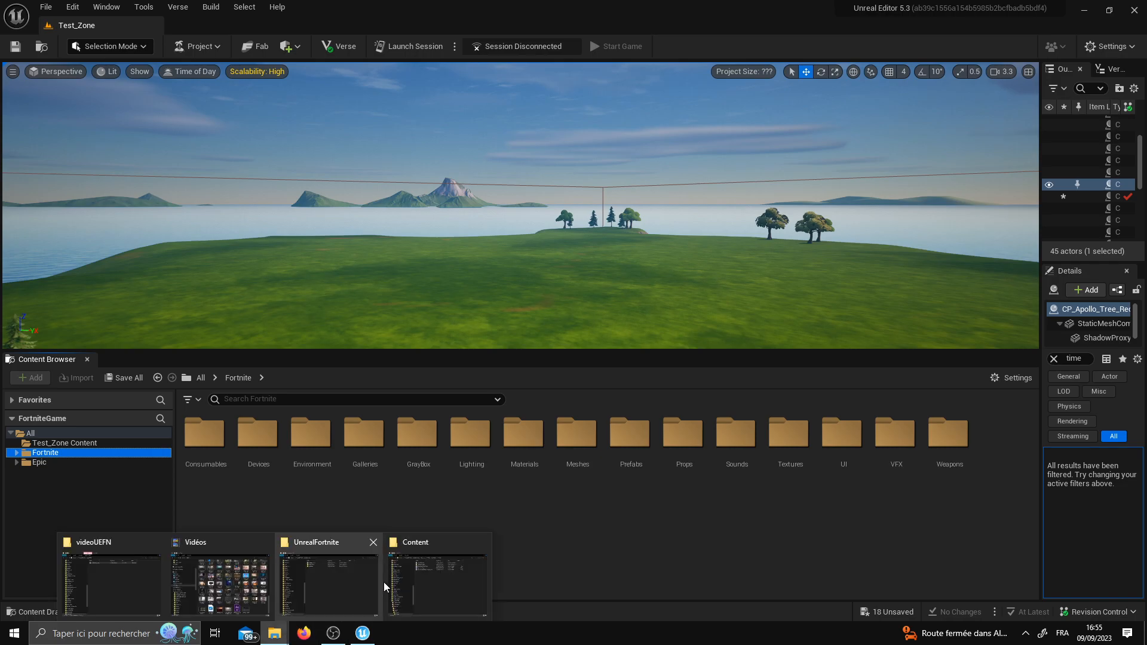
pyautogui.click(437, 577)
pyautogui.click(958, 44)
pyautogui.doubleClick(889, 82)
pyautogui.rightClick(875, 191)
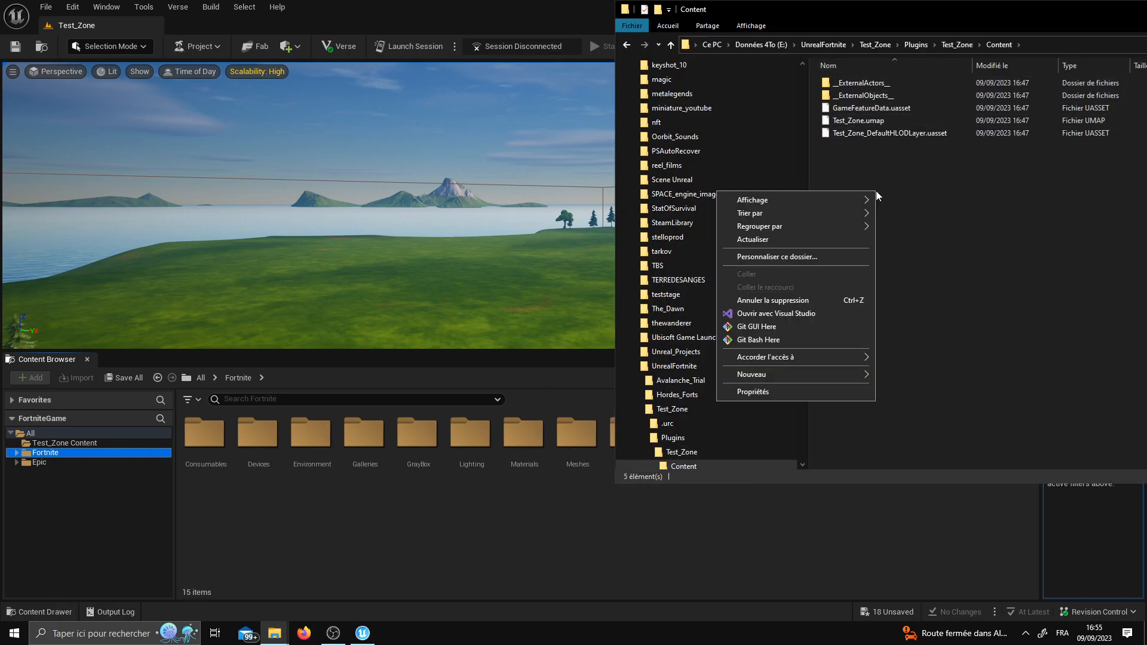
pyautogui.click(932, 180)
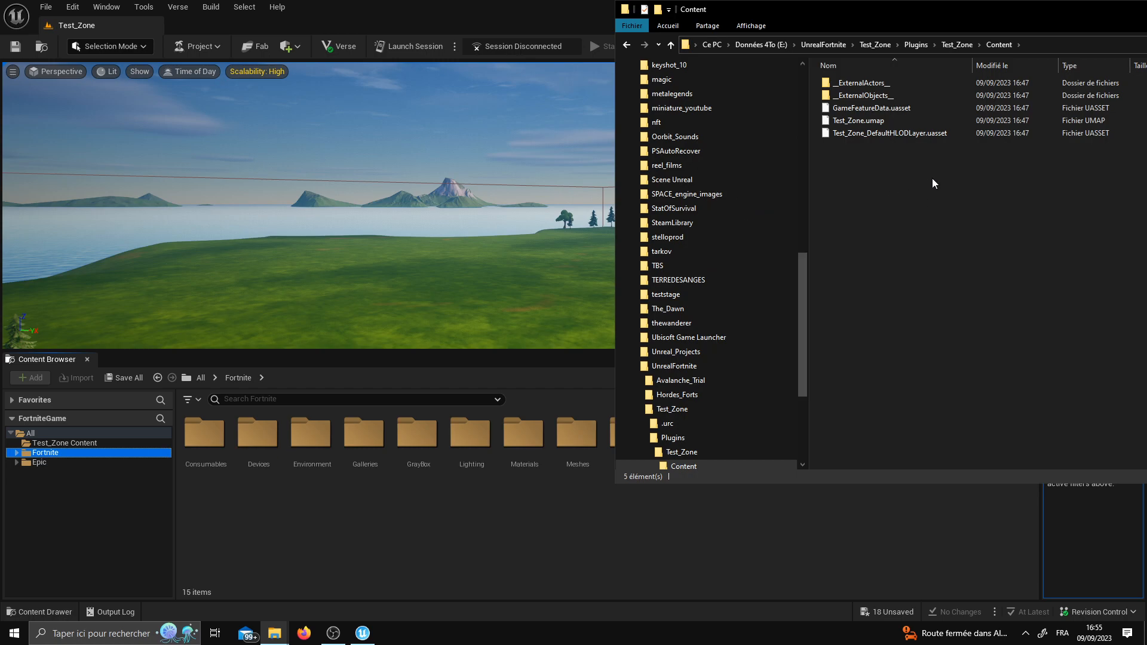
pyautogui.moveTo(1026, 15); pyautogui.dragTo(810, 67)
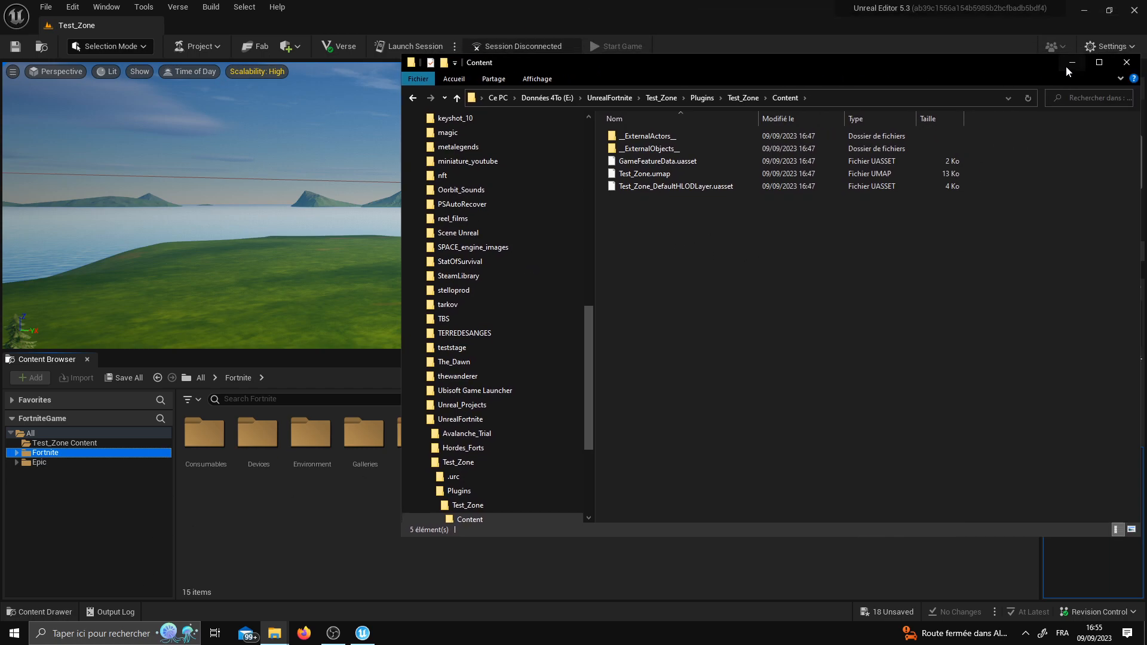
pyautogui.click(1067, 66)
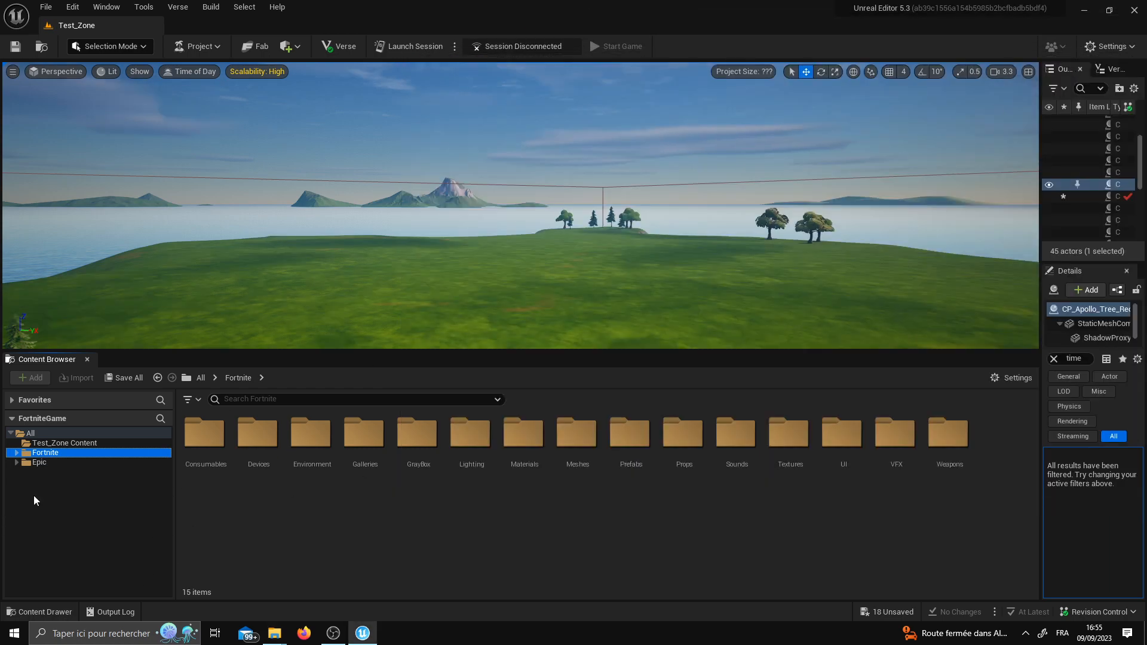
# Open Content Browser 2 and Content Browser 3 and dock both as tabs beside the first Content Browser.
pyautogui.click(62, 453)
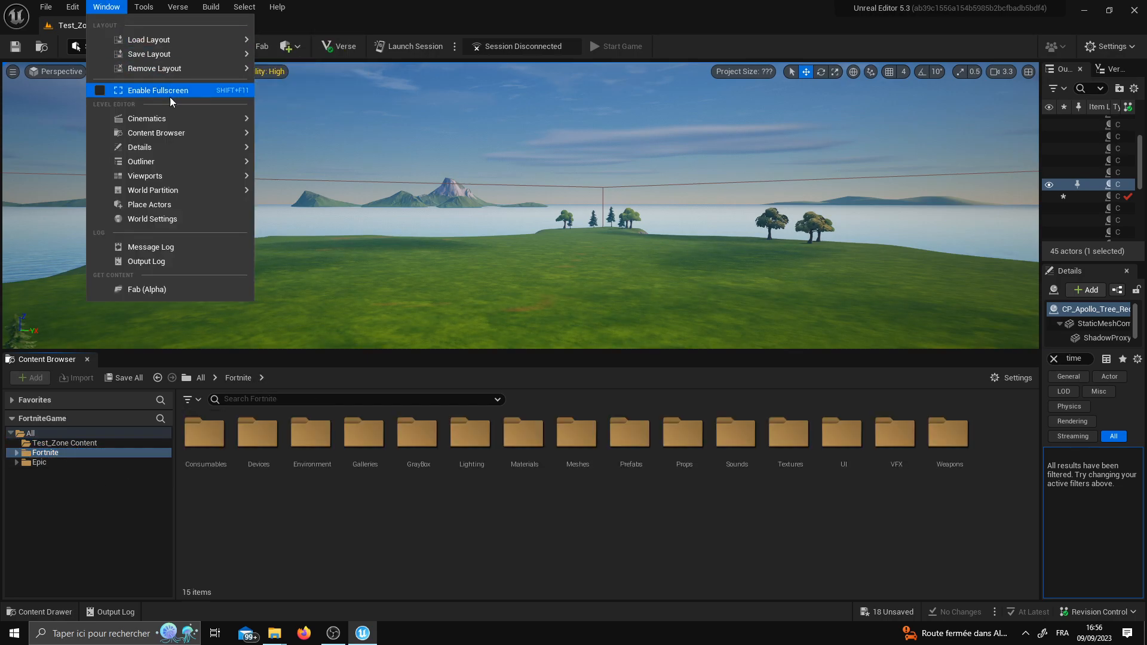
pyautogui.moveTo(160, 69)
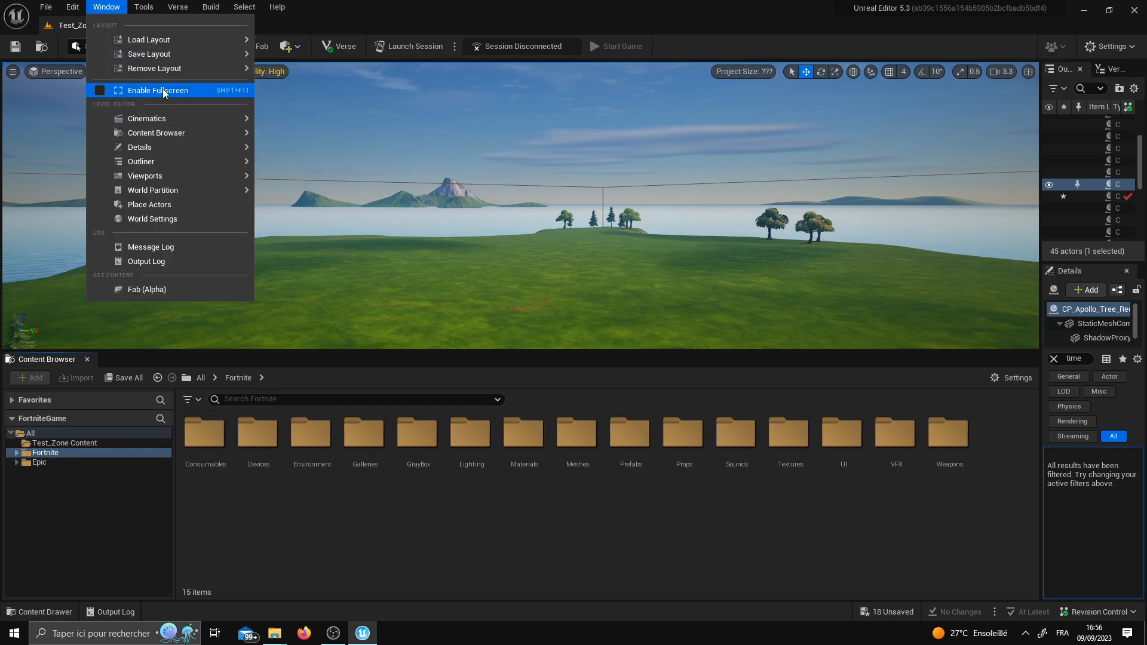
pyautogui.moveTo(157, 133)
pyautogui.click(317, 150)
pyautogui.moveTo(226, 239); pyautogui.dragTo(139, 358)
pyautogui.click(107, 7)
pyautogui.moveTo(177, 70)
pyautogui.moveTo(224, 132)
pyautogui.click(314, 161)
pyautogui.moveTo(360, 142); pyautogui.dragTo(242, 360)
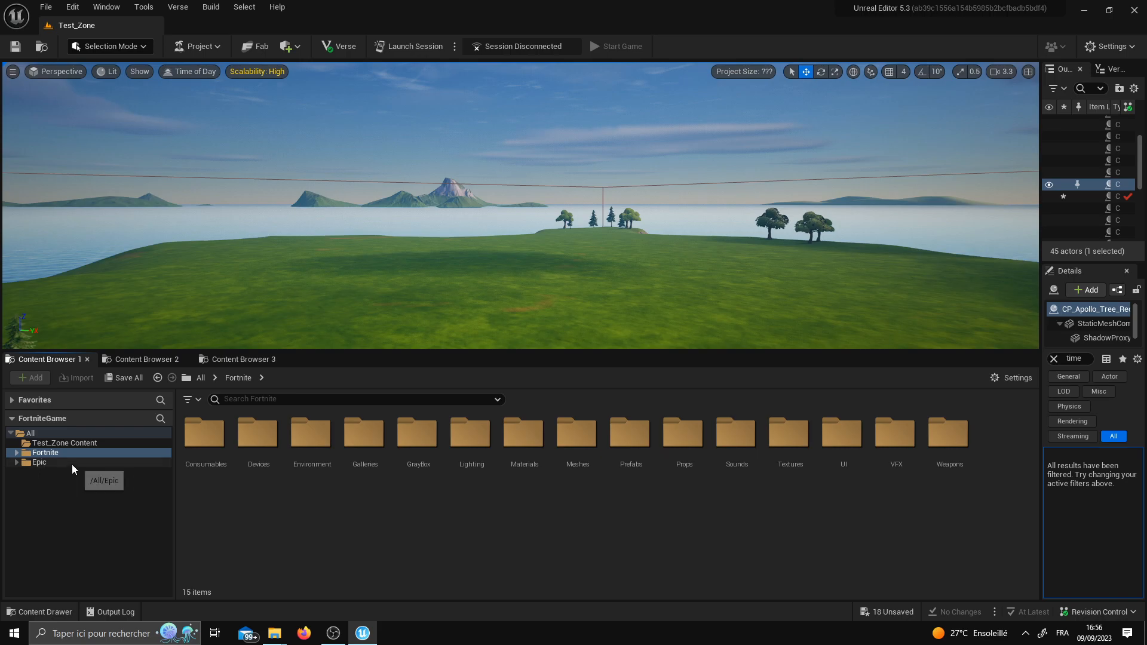
# Expand the Fortnite folder, look inside its Materials subfolder and return to the Fortnite folder.
pyautogui.moveTo(456, 317); pyautogui.dragTo(418, 334, button='right')
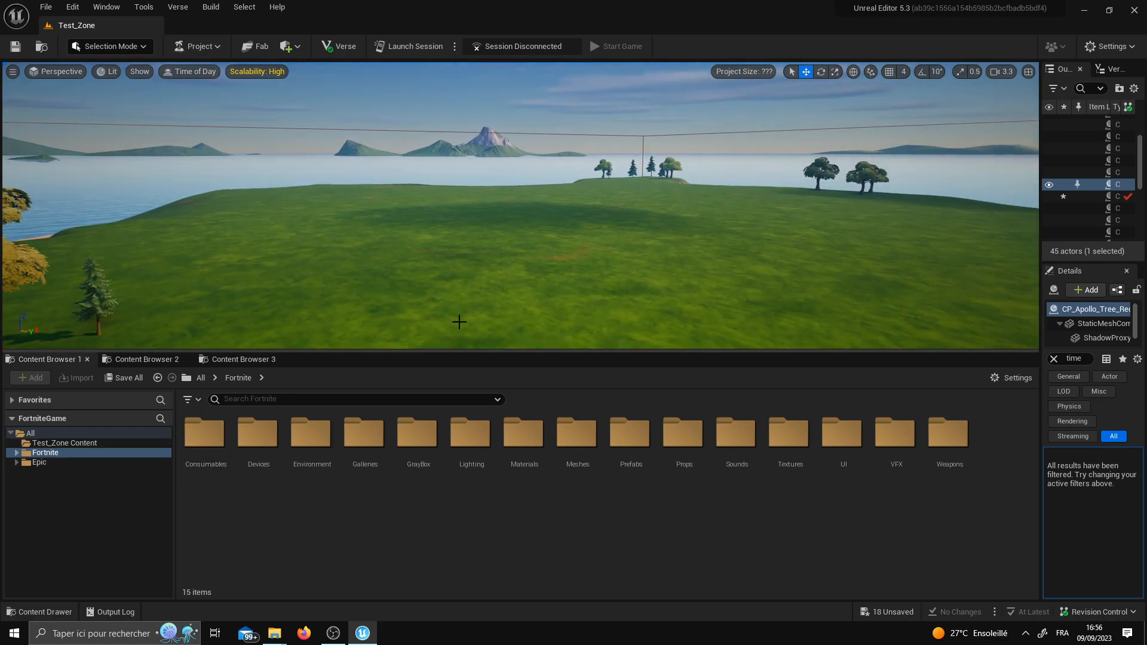
pyautogui.click(17, 453)
pyautogui.click(16, 453)
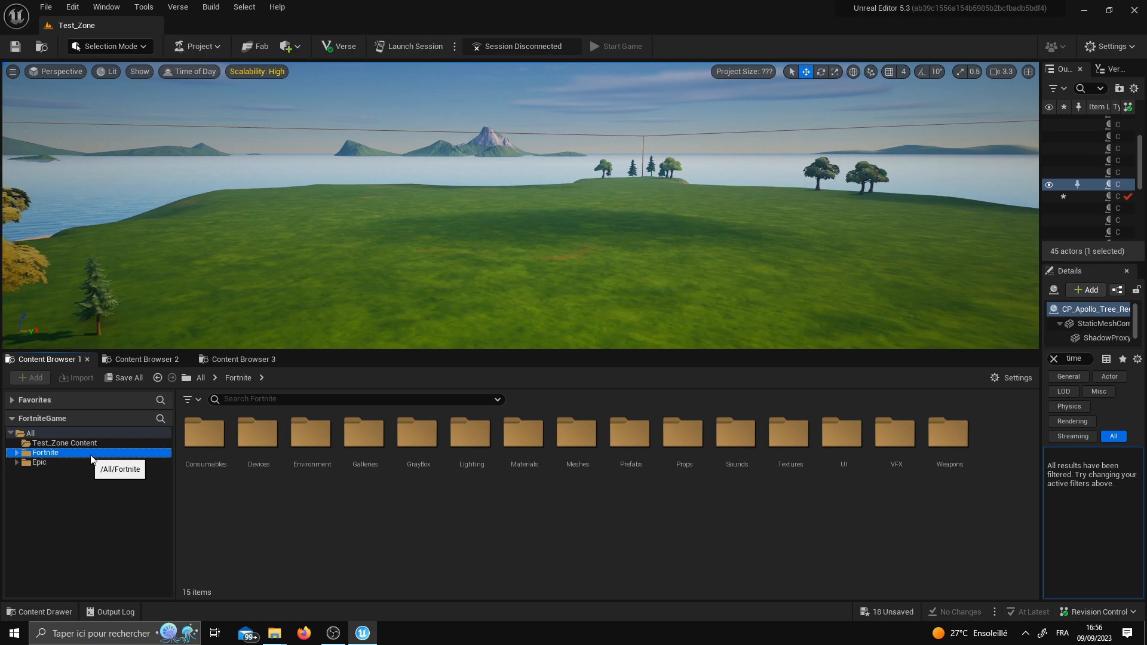
pyautogui.doubleClick(538, 459)
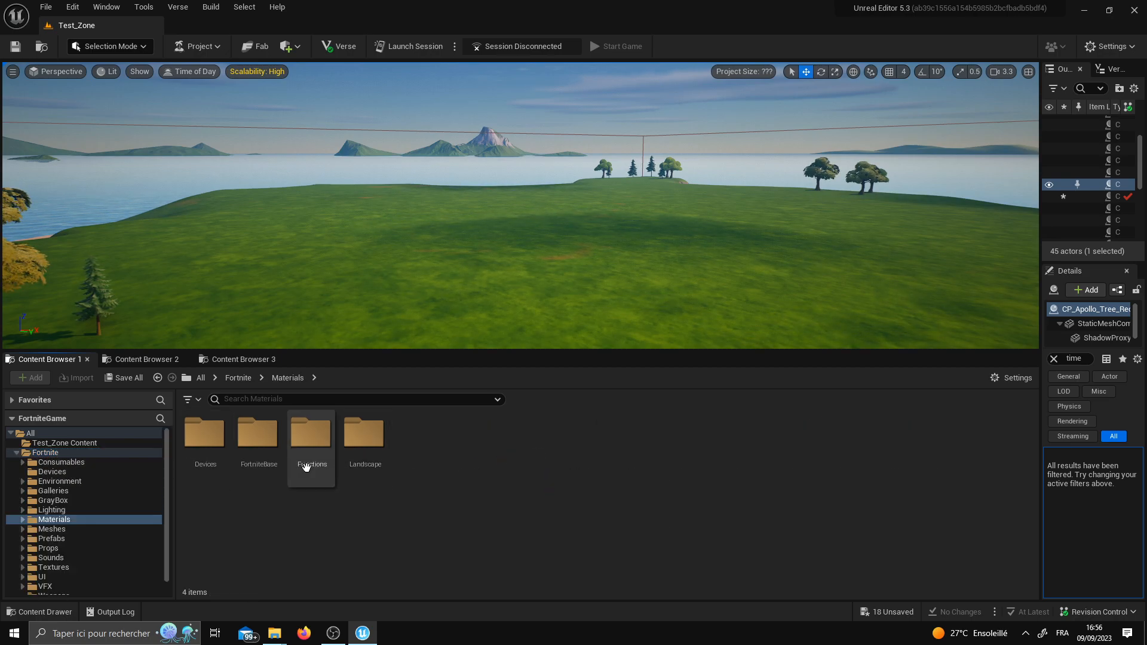
pyautogui.click(46, 452)
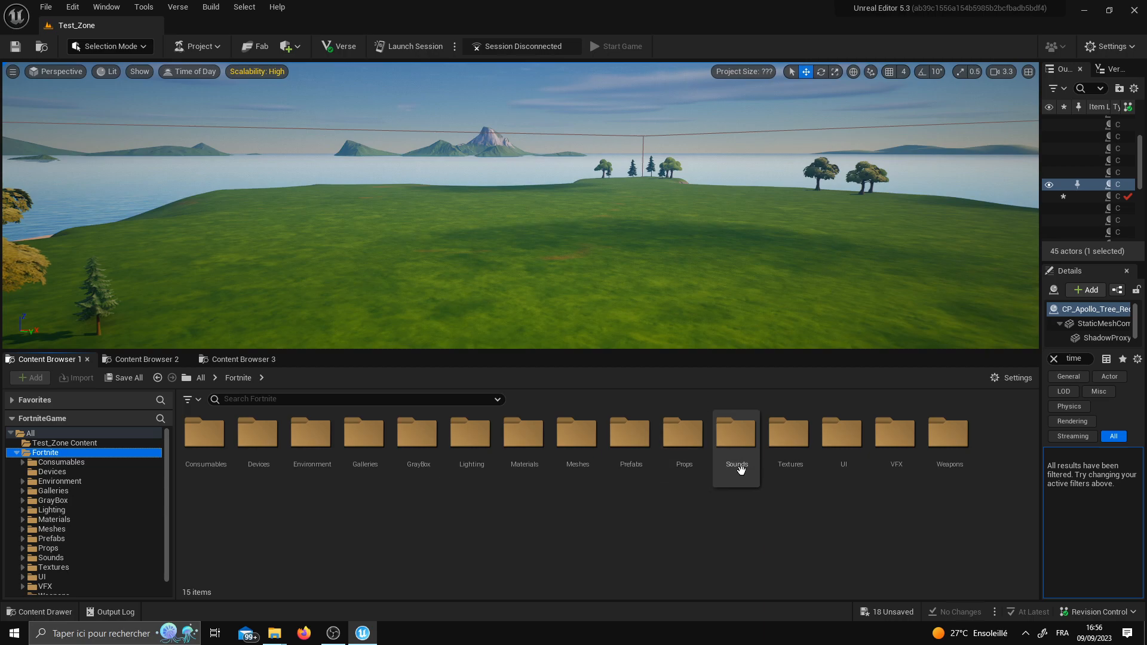
# Browse the Cyber City assets in the Props folder, go back to Props and return to the Fortnite folder.
pyautogui.doubleClick(682, 445)
pyautogui.doubleClick(608, 446)
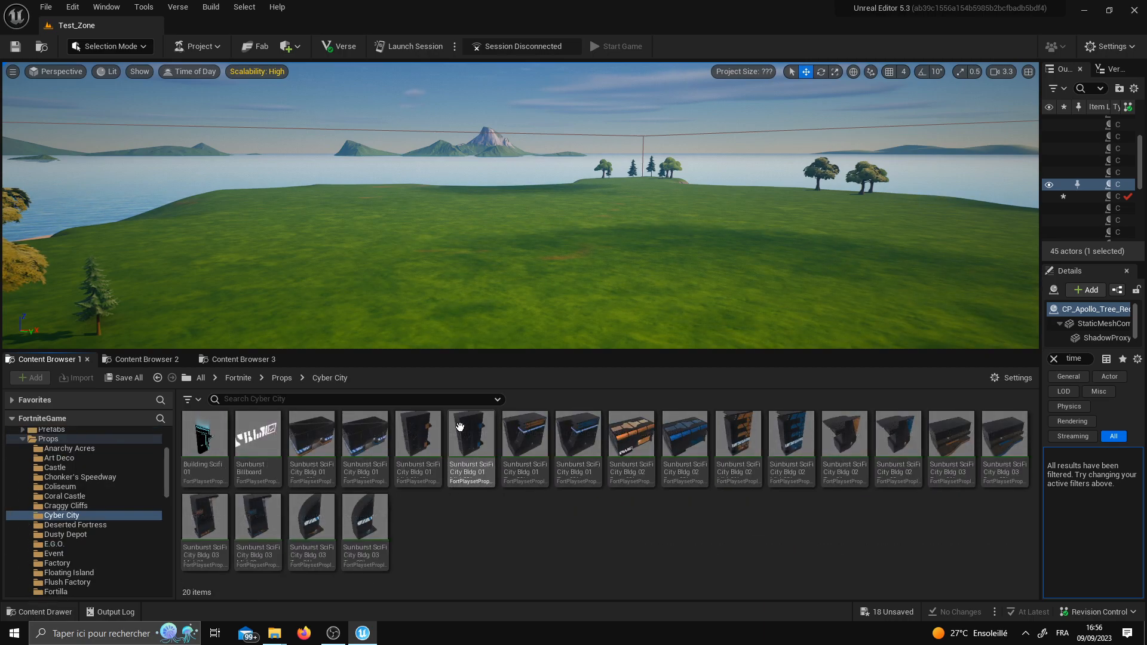
pyautogui.click(69, 438)
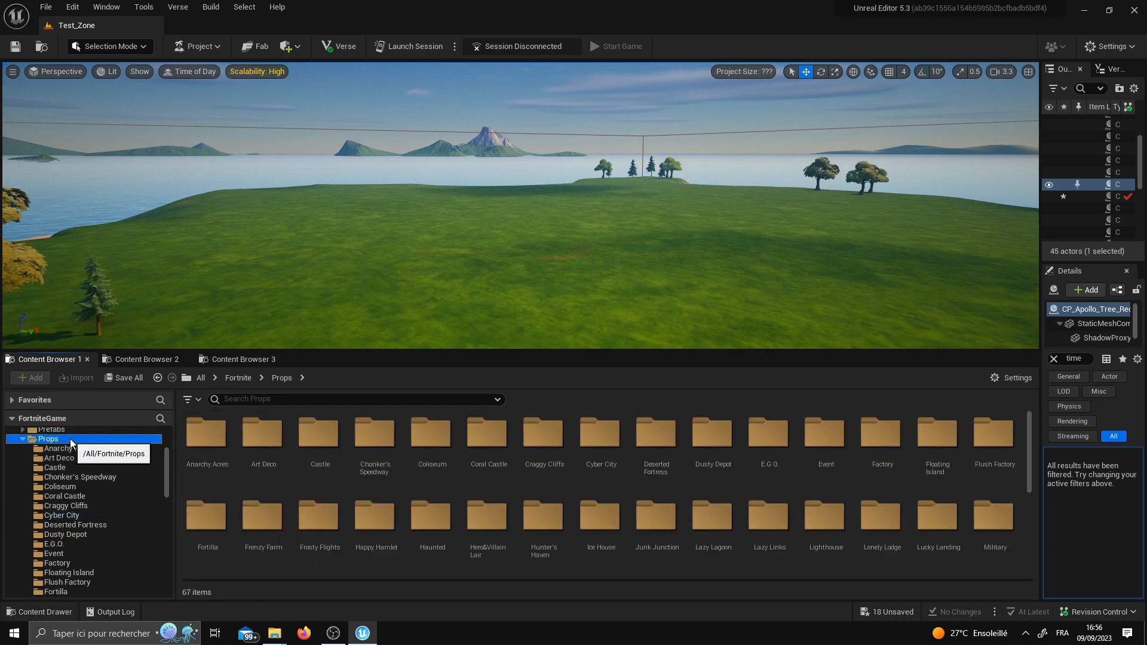
pyautogui.scroll(4, 52, 472)
pyautogui.click(26, 453)
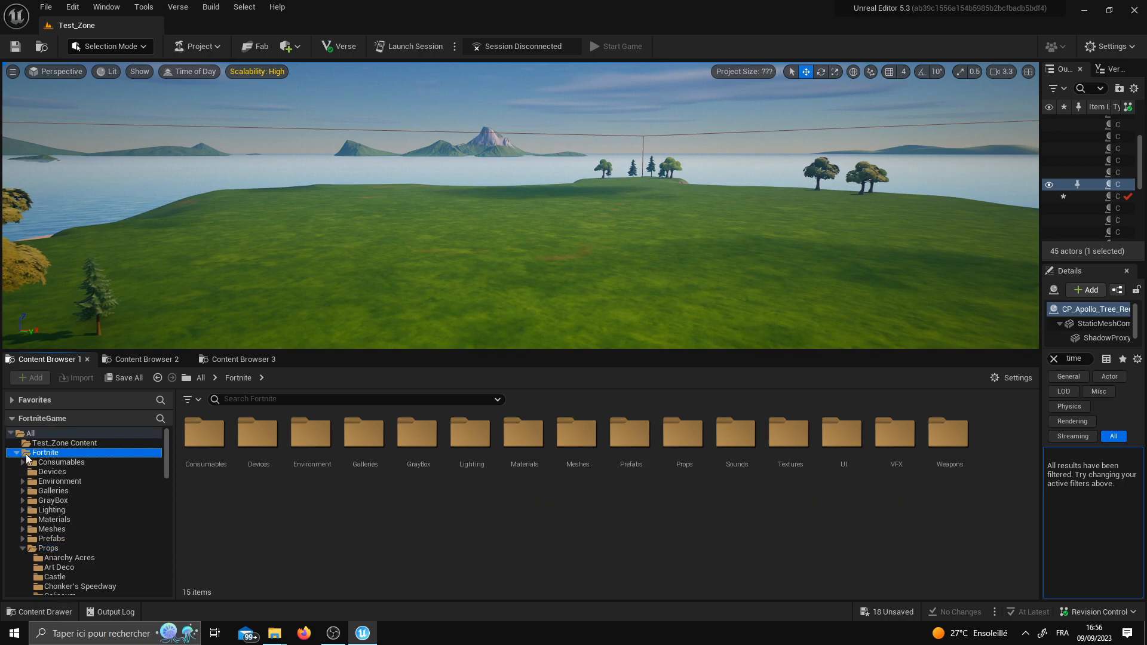
# Collapse the Fortnite folder tree, search that folder for rock and browse the rock assets.
pyautogui.click(16, 452)
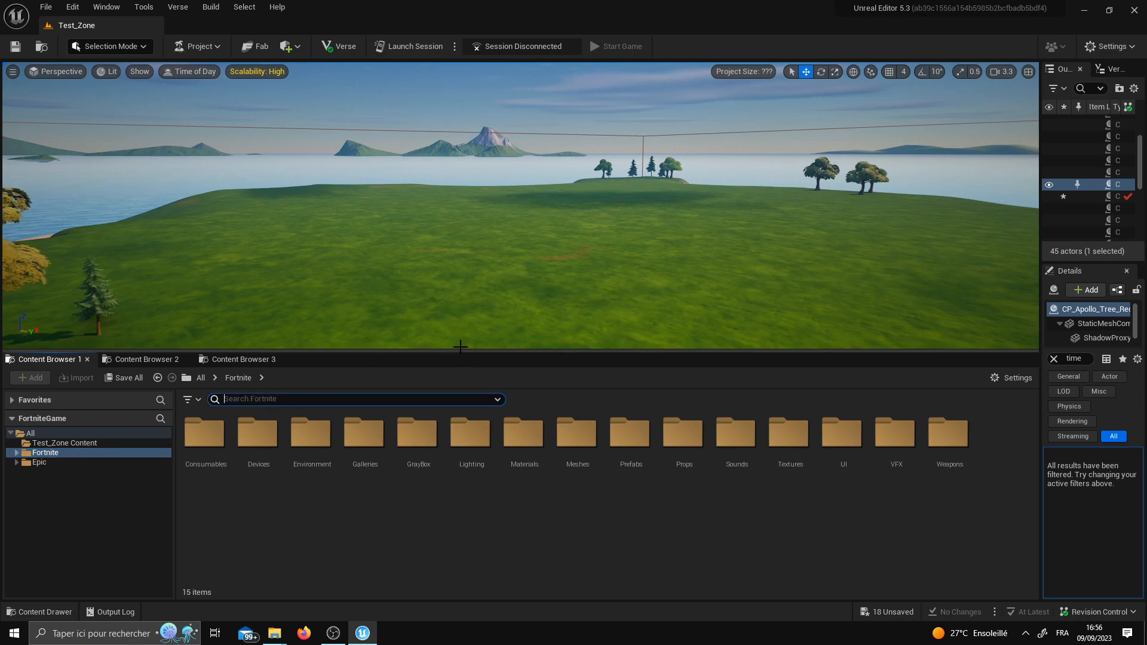
pyautogui.write('ck')
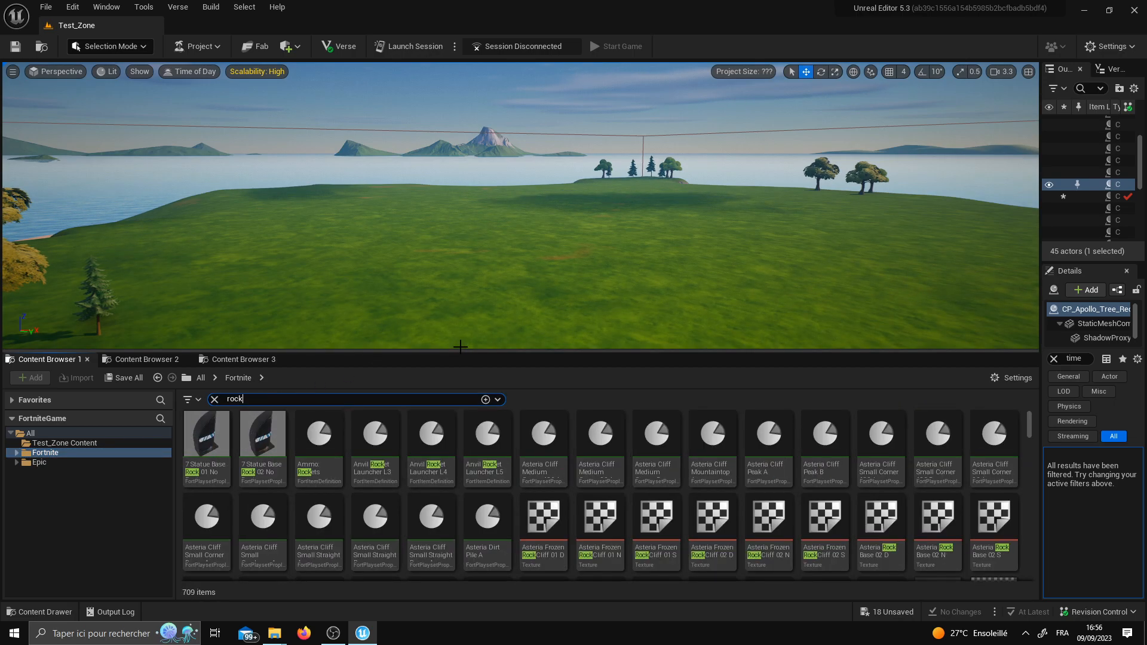
pyautogui.moveTo(556, 227); pyautogui.dragTo(591, 280, button='right')
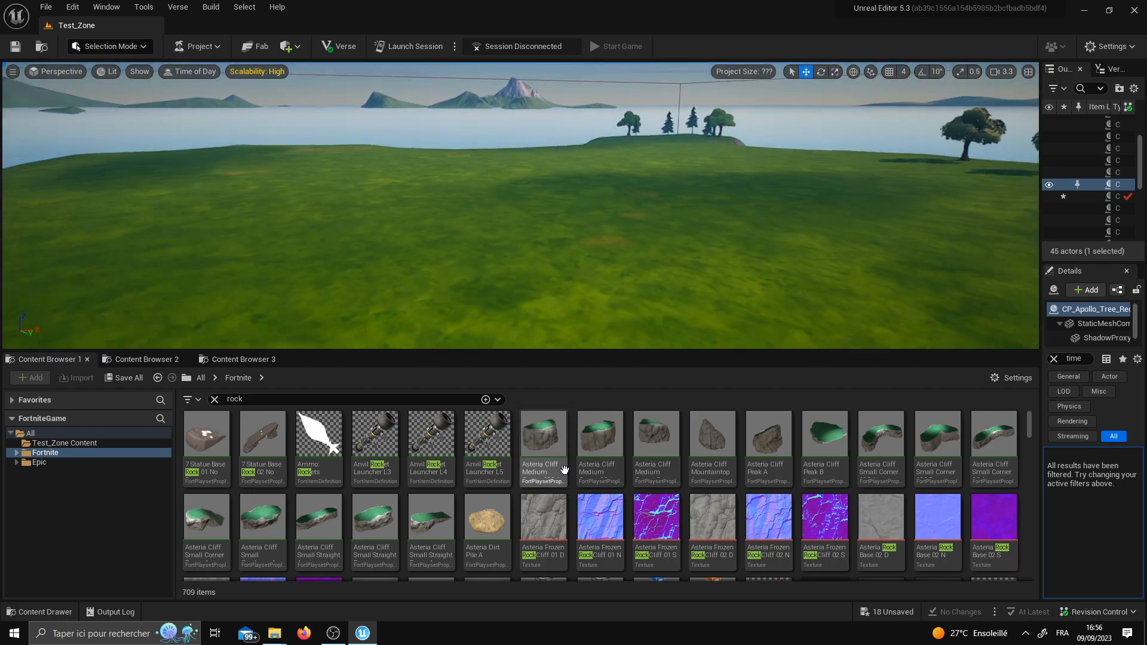
pyautogui.scroll(-5, 510, 496)
pyautogui.scroll(-3, 511, 496)
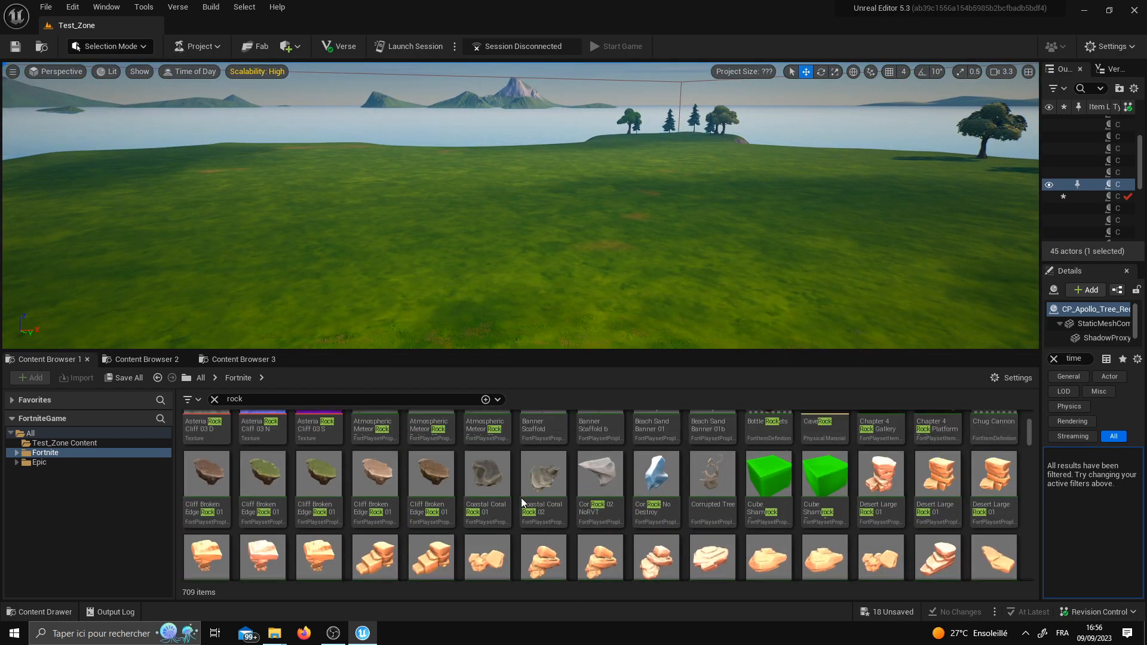
pyautogui.scroll(-4, 556, 418)
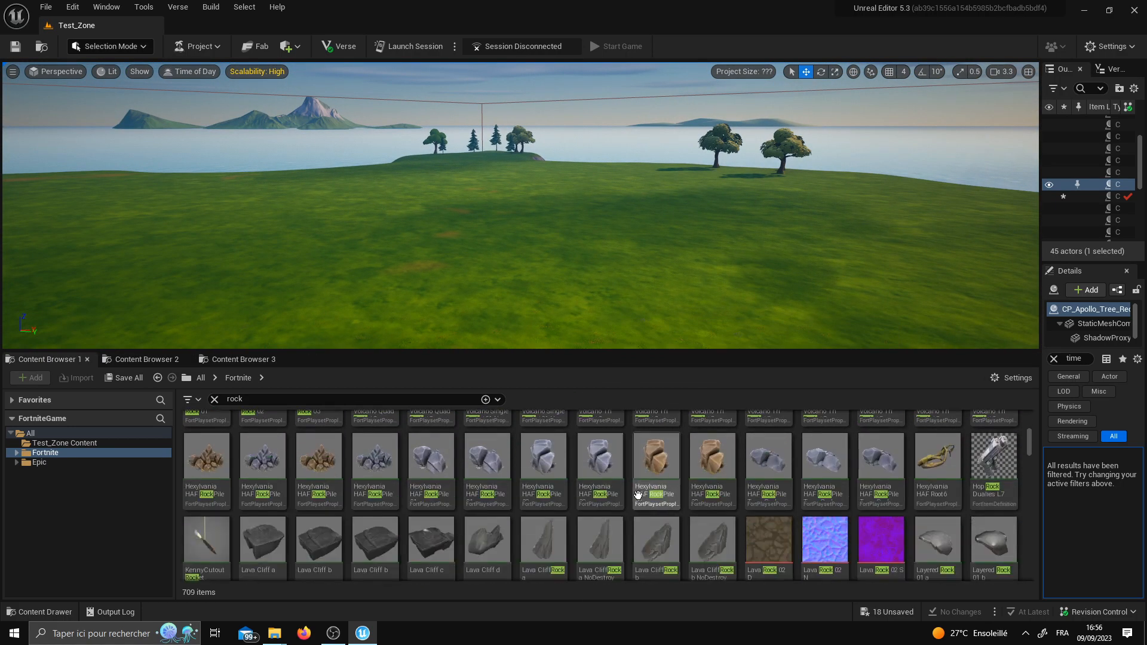
# Place two Lava Cliff a rocks on the grass, a short distance apart.
pyautogui.moveTo(263, 502); pyautogui.dragTo(736, 328)
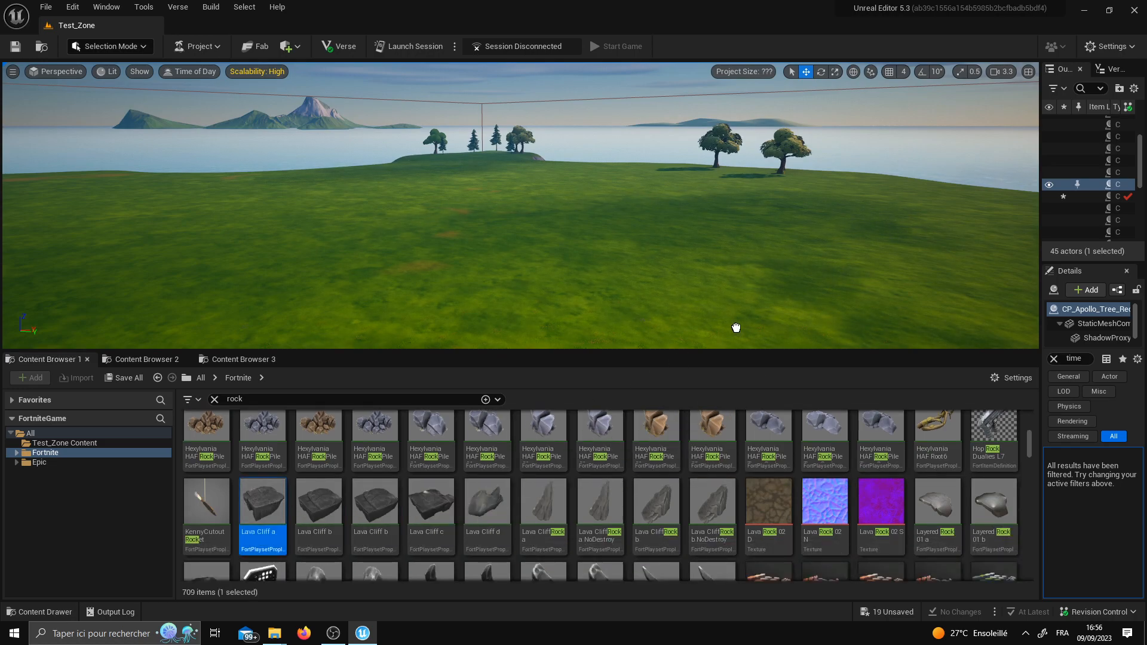
pyautogui.moveTo(804, 307); pyautogui.dragTo(804, 306)
pyautogui.moveTo(804, 307); pyautogui.dragTo(917, 311, button='right')
pyautogui.press('w')
pyautogui.moveTo(267, 525); pyautogui.dragTo(535, 248)
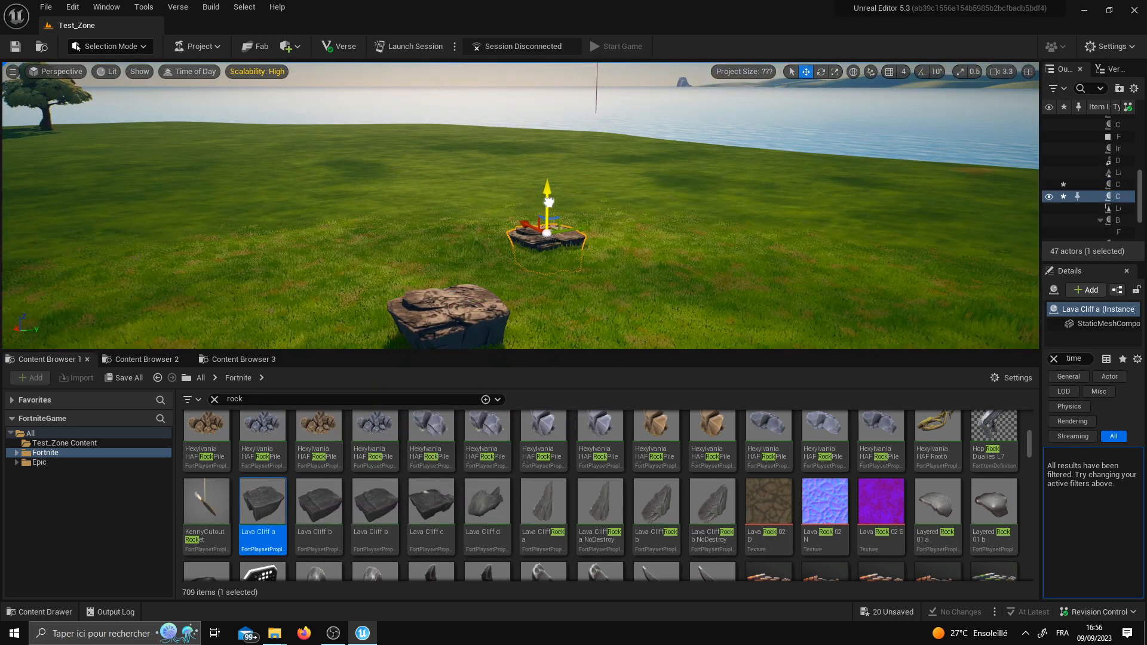
# Select the nearer Lava Cliff a rock and try the Move, Rotate and Scale tools on it.
pyautogui.moveTo(548, 204); pyautogui.dragTo(505, 251, button='right')
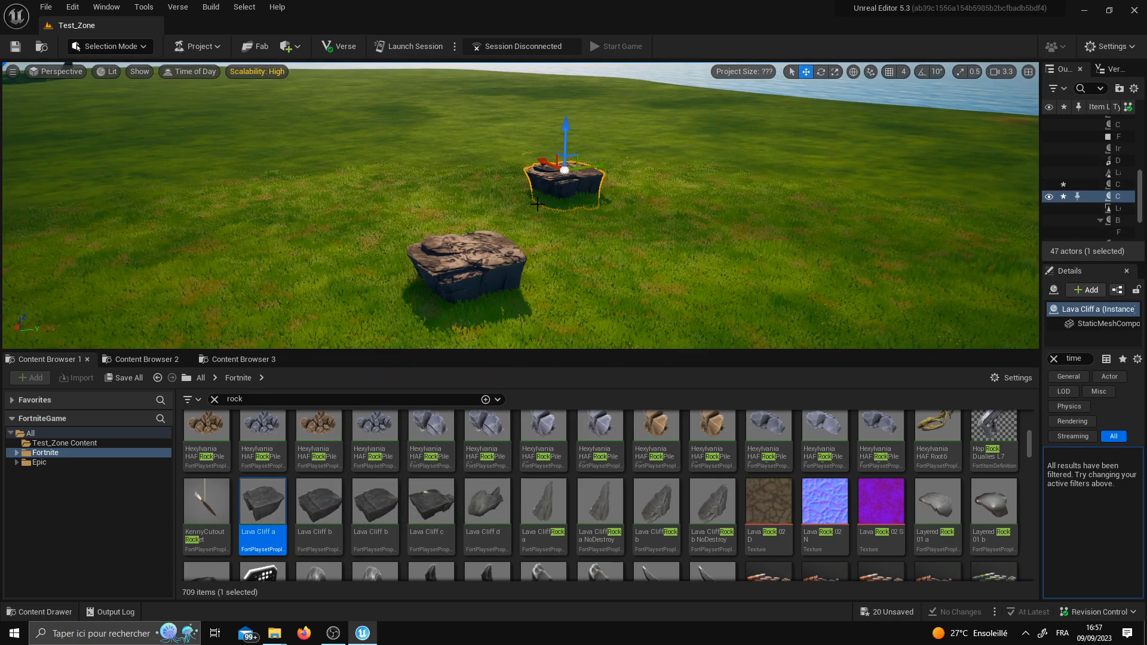
pyautogui.moveTo(536, 204); pyautogui.dragTo(580, 179, button='right')
pyautogui.click(560, 274)
pyautogui.moveTo(571, 252); pyautogui.dragTo(570, 258)
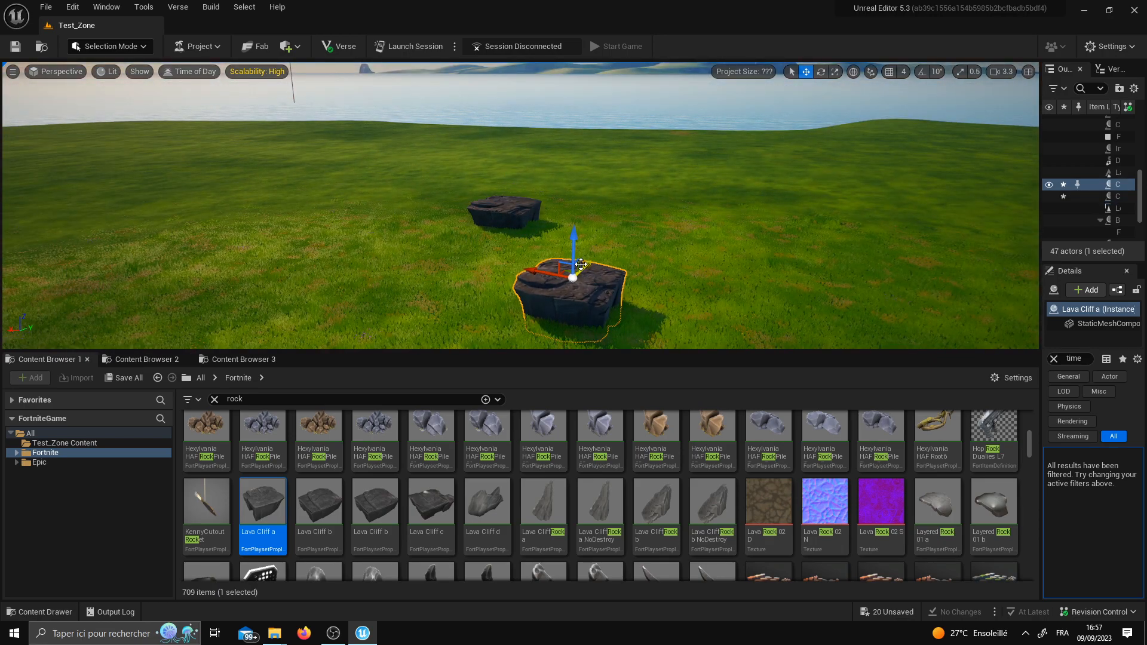
pyautogui.click(819, 74)
pyautogui.click(832, 73)
pyautogui.moveTo(777, 143); pyautogui.dragTo(836, 156, button='right')
pyautogui.moveTo(646, 221); pyautogui.dragTo(753, 230, button='right')
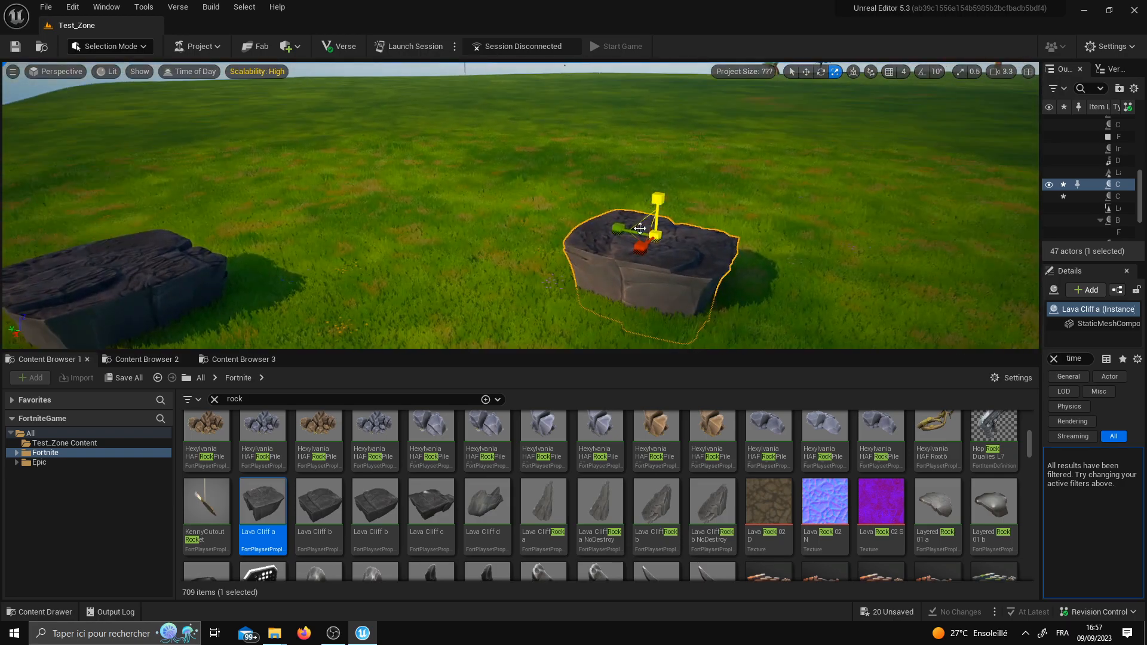
# Select the other Lava Cliff a rock, shift it slightly and enlarge it with the Scale tool.
pyautogui.scroll(-2, 633, 222)
pyautogui.click(229, 279)
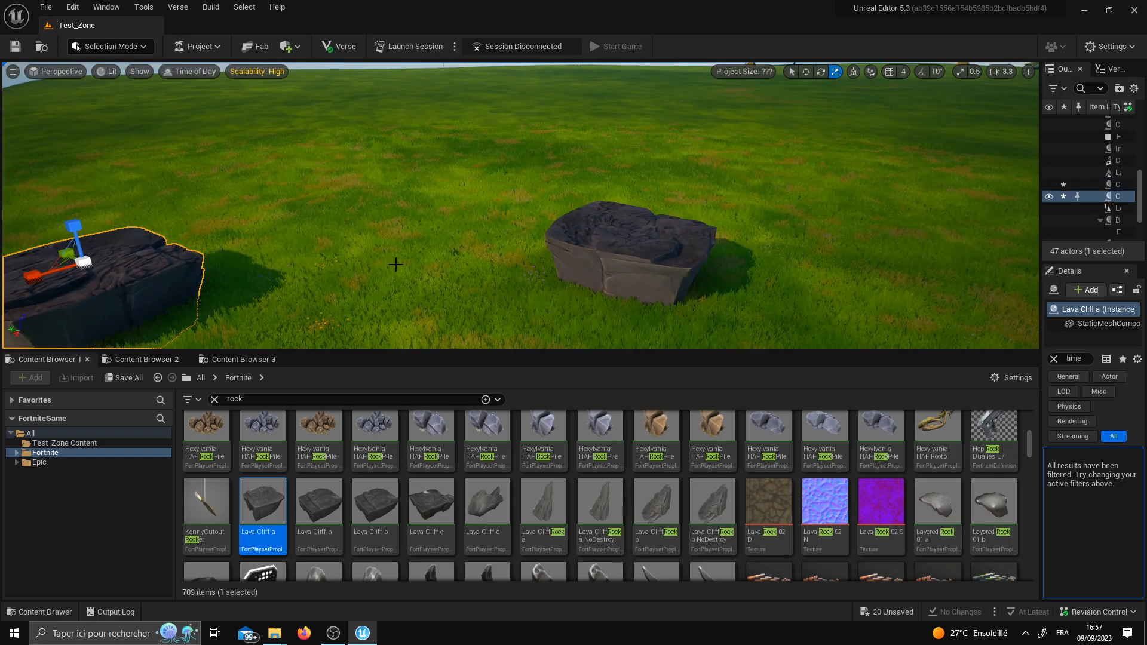
pyautogui.moveTo(394, 257); pyautogui.dragTo(334, 239, button='right')
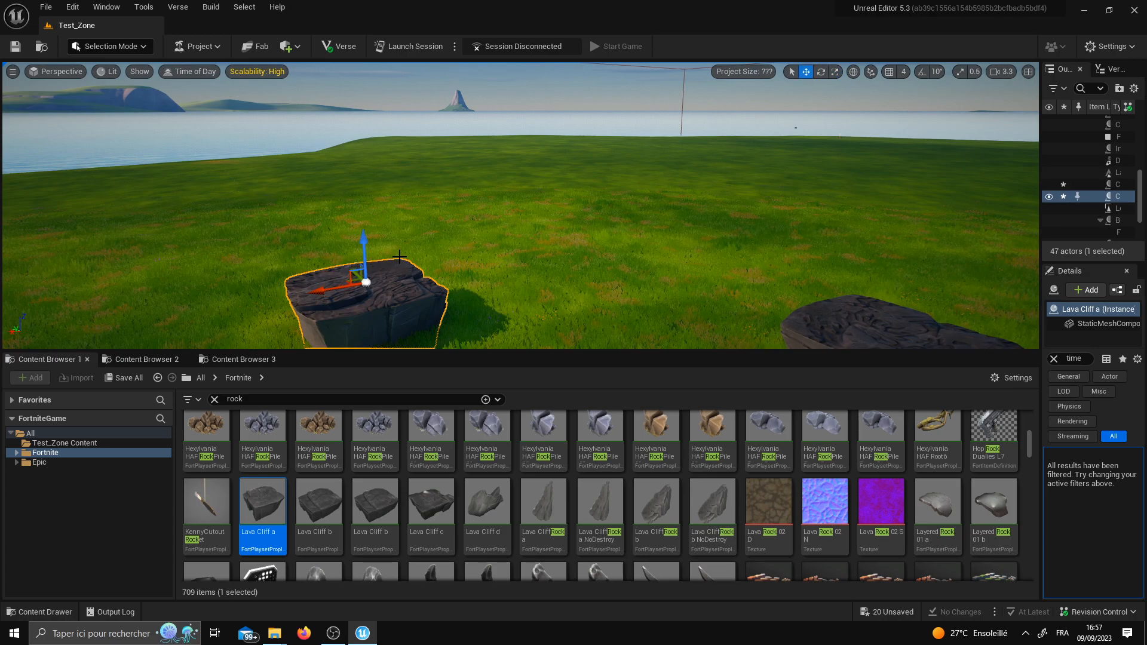
pyautogui.moveTo(340, 288)
pyautogui.mouseDown()
pyautogui.moveTo(387, 297)
pyautogui.moveTo(353, 301)
pyautogui.mouseUp()
pyautogui.press('r')
pyautogui.moveTo(410, 276)
pyautogui.mouseDown()
pyautogui.moveTo(382, 287)
pyautogui.moveTo(419, 272)
pyautogui.mouseUp()
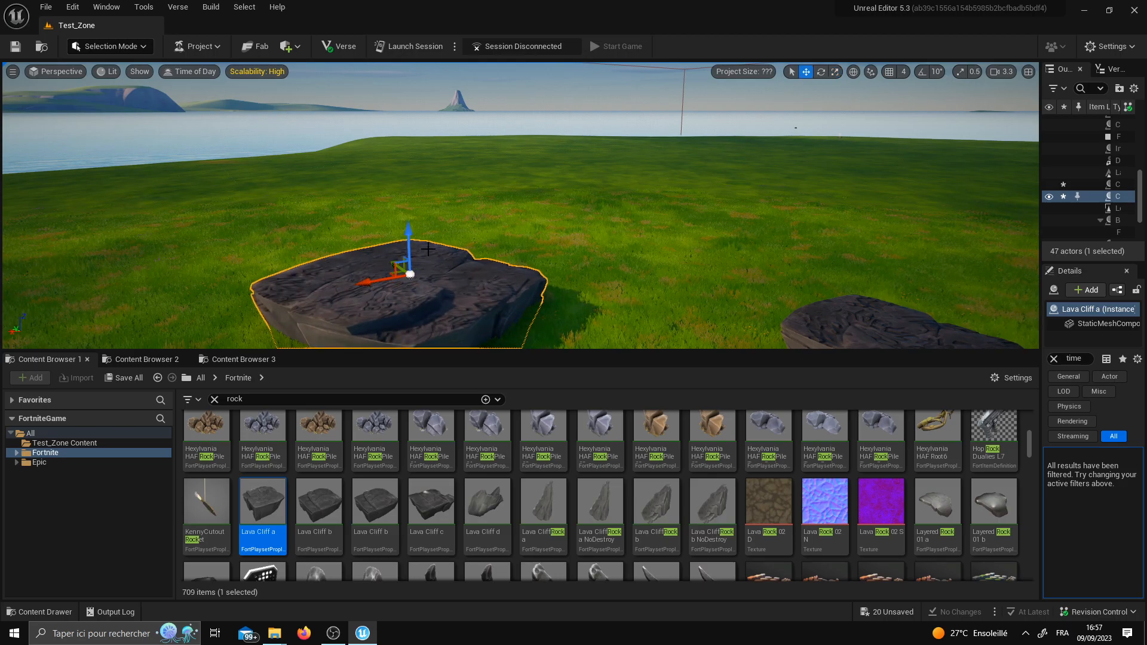
# Turn on scale snapping at 0.5 and enlarge the selected rock further in snapped increments.
pyautogui.press('f')
pyautogui.click(956, 72)
pyautogui.moveTo(821, 128); pyautogui.dragTo(841, 117, button='right')
pyautogui.scroll(-3, 691, 153)
pyautogui.scroll(3, 621, 168)
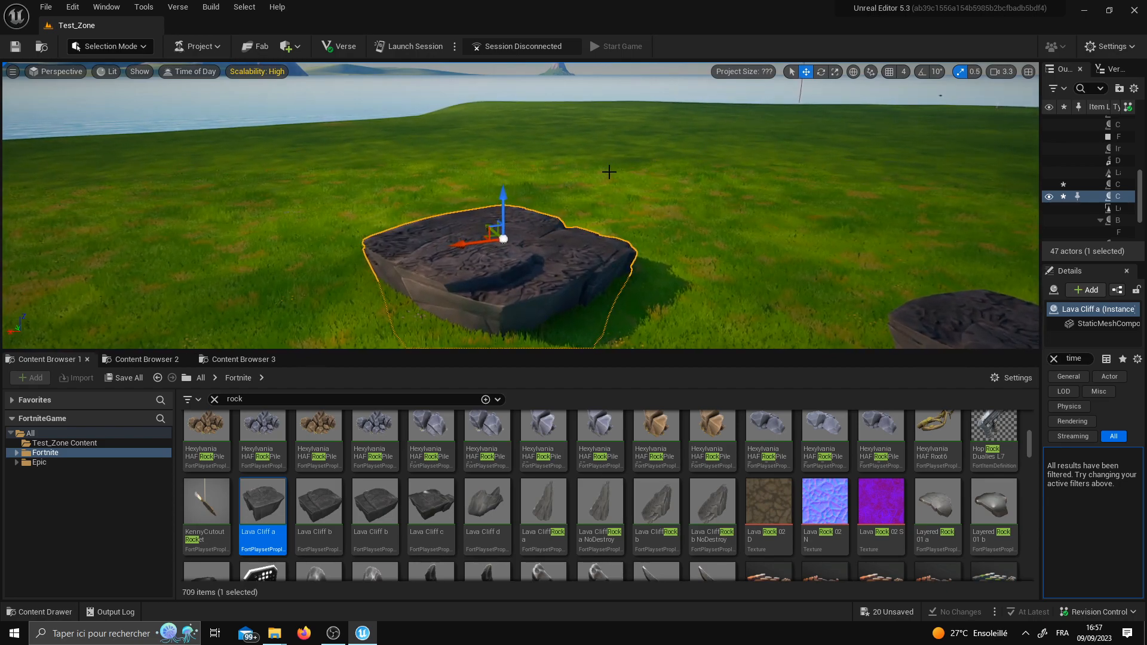
pyautogui.moveTo(502, 240); pyautogui.dragTo(543, 228)
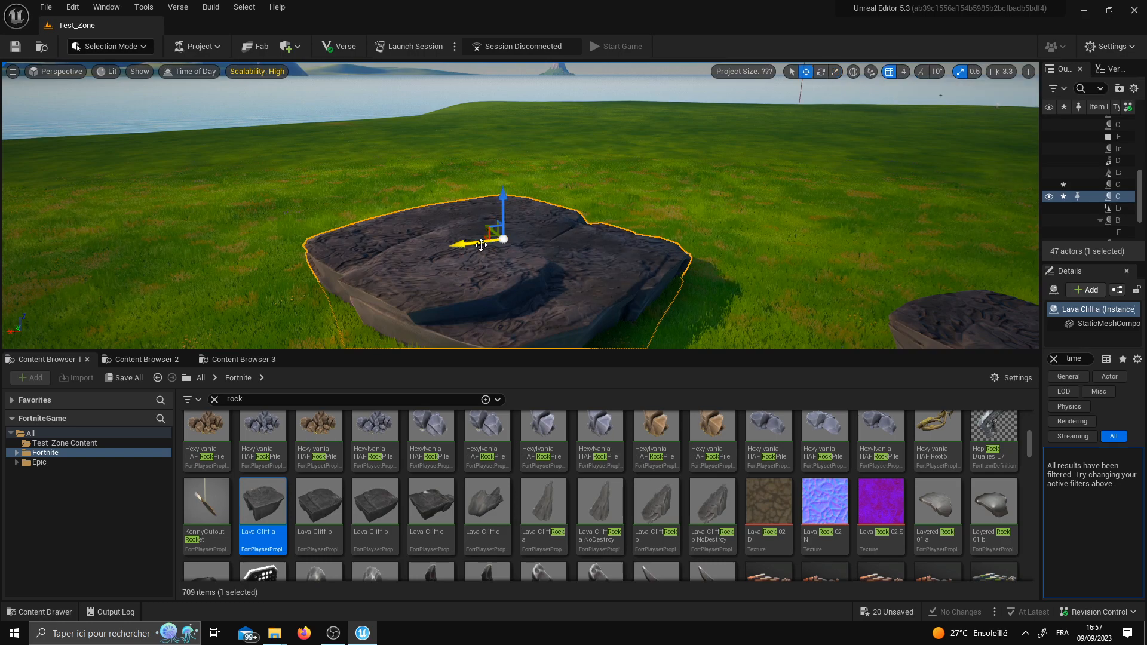
# Move the large rock sideways with grid snapping at 4, and again with the snap size set to 32.
pyautogui.moveTo(482, 245); pyautogui.dragTo(587, 233)
pyautogui.click(904, 71)
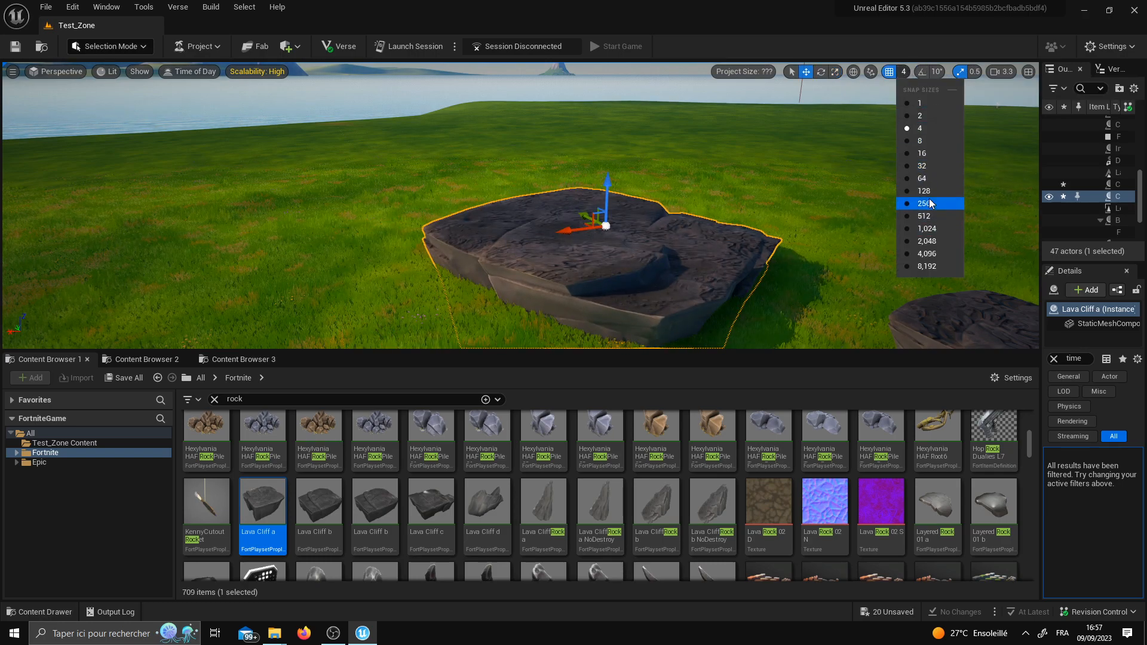
pyautogui.click(922, 166)
pyautogui.moveTo(691, 250); pyautogui.dragTo(692, 224, button='right')
pyautogui.moveTo(523, 265); pyautogui.dragTo(686, 255)
# Raise the grid snap size to 256 and on to 1,024, and move the large rock back and forth sideways.
pyautogui.click(901, 72)
pyautogui.click(924, 204)
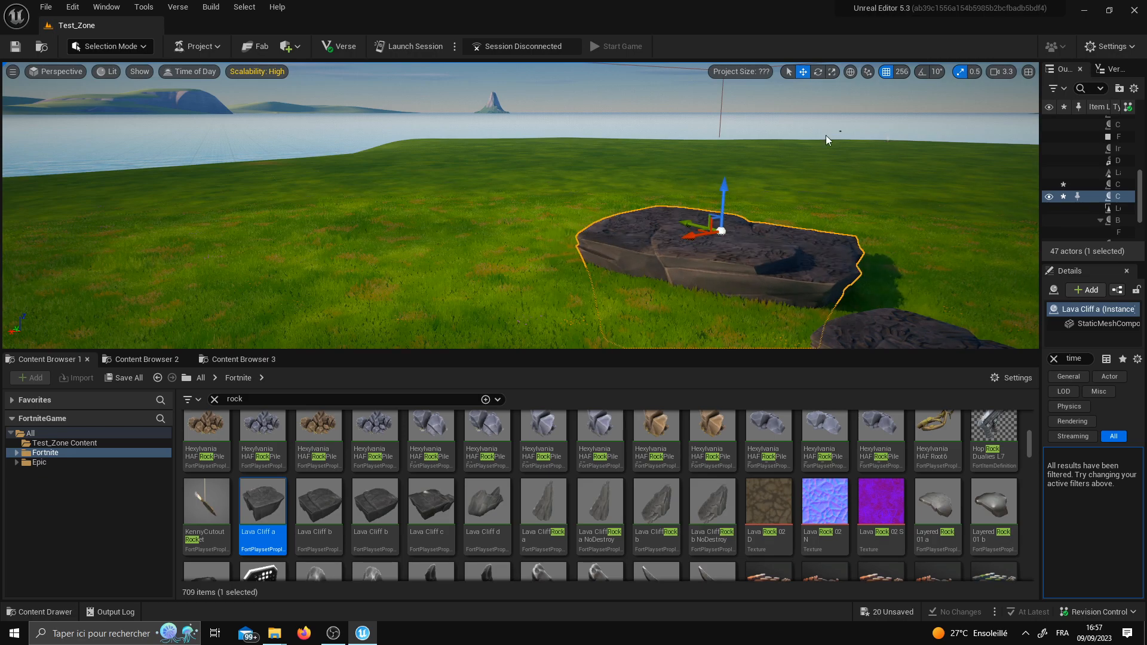
pyautogui.click(902, 72)
pyautogui.click(924, 228)
pyautogui.moveTo(716, 234); pyautogui.dragTo(625, 248)
pyautogui.moveTo(497, 255); pyautogui.dragTo(658, 231)
# Turn off both grid snapping and scale snapping.
pyautogui.moveTo(658, 231); pyautogui.dragTo(886, 299, button='right')
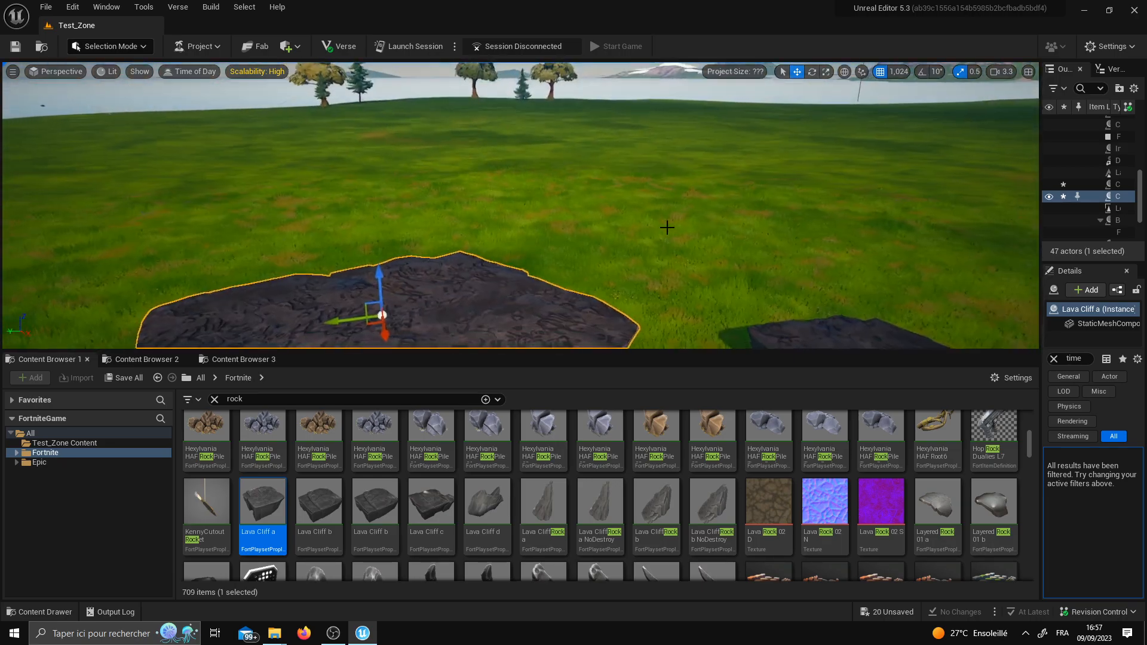
pyautogui.scroll(-5, 850, 172)
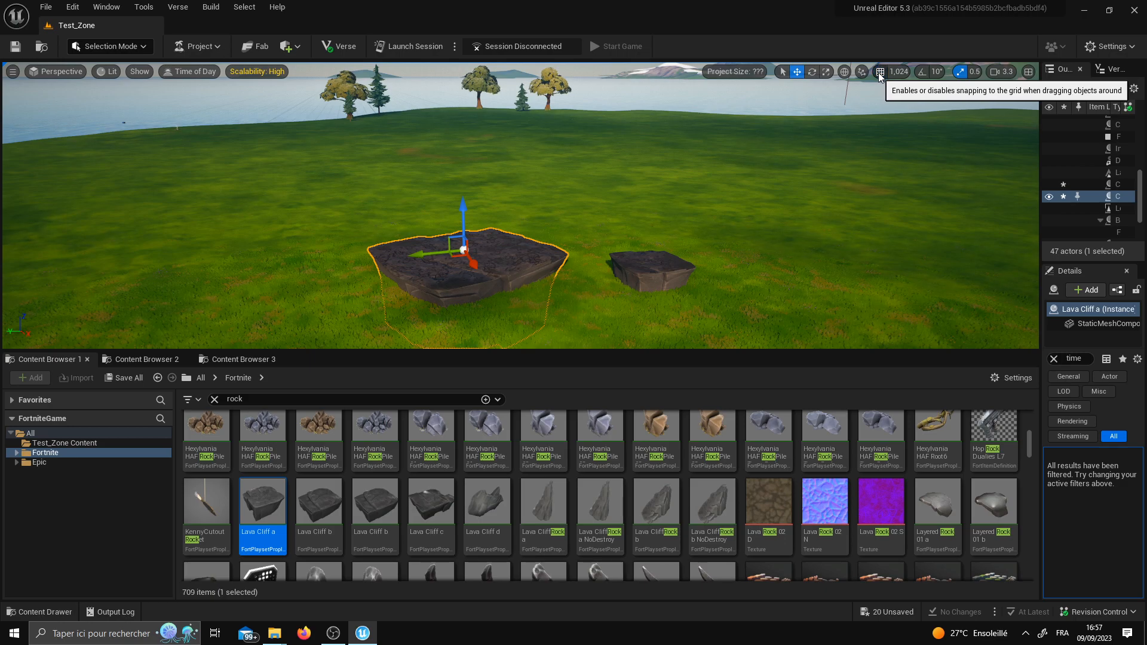
pyautogui.click(959, 73)
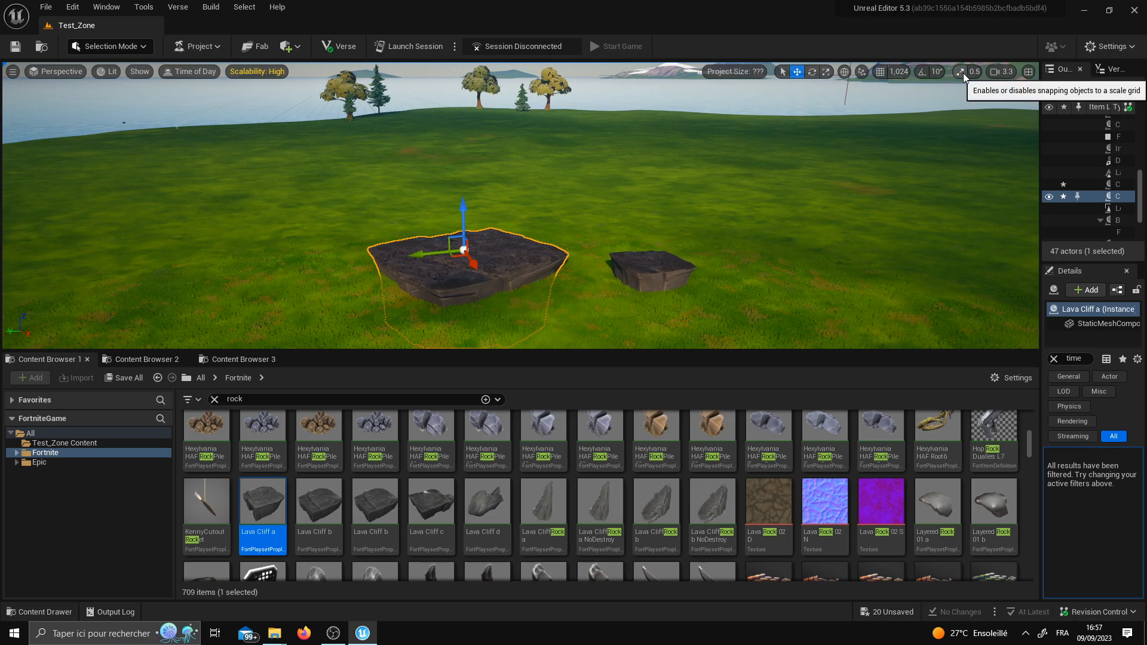
# Try rotating the large rock with 10° rotation snapping, undo the rotation and turn rotation snapping off.
pyautogui.click(921, 72)
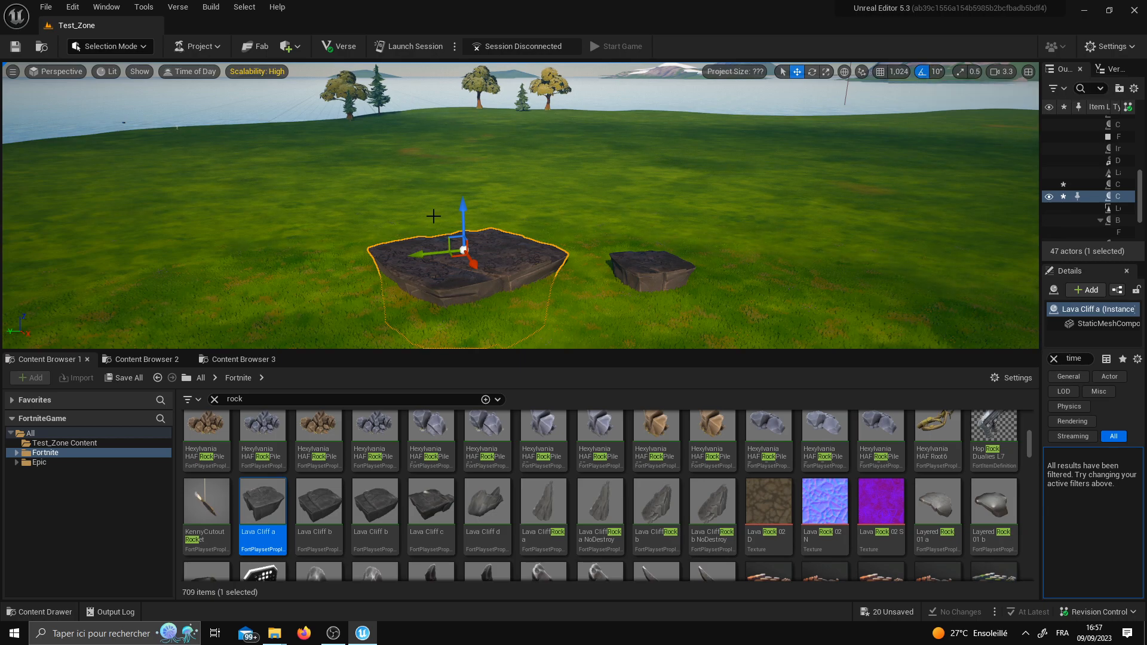
pyautogui.moveTo(464, 275)
pyautogui.mouseDown()
pyautogui.moveTo(532, 266)
pyautogui.moveTo(448, 277)
pyautogui.moveTo(467, 276)
pyautogui.mouseUp()
pyautogui.moveTo(420, 214)
pyautogui.mouseDown()
pyautogui.moveTo(540, 254)
pyautogui.moveTo(544, 242)
pyautogui.moveTo(412, 218)
pyautogui.mouseUp()
pyautogui.hotkey('ctrl', 'z')
pyautogui.press('w')
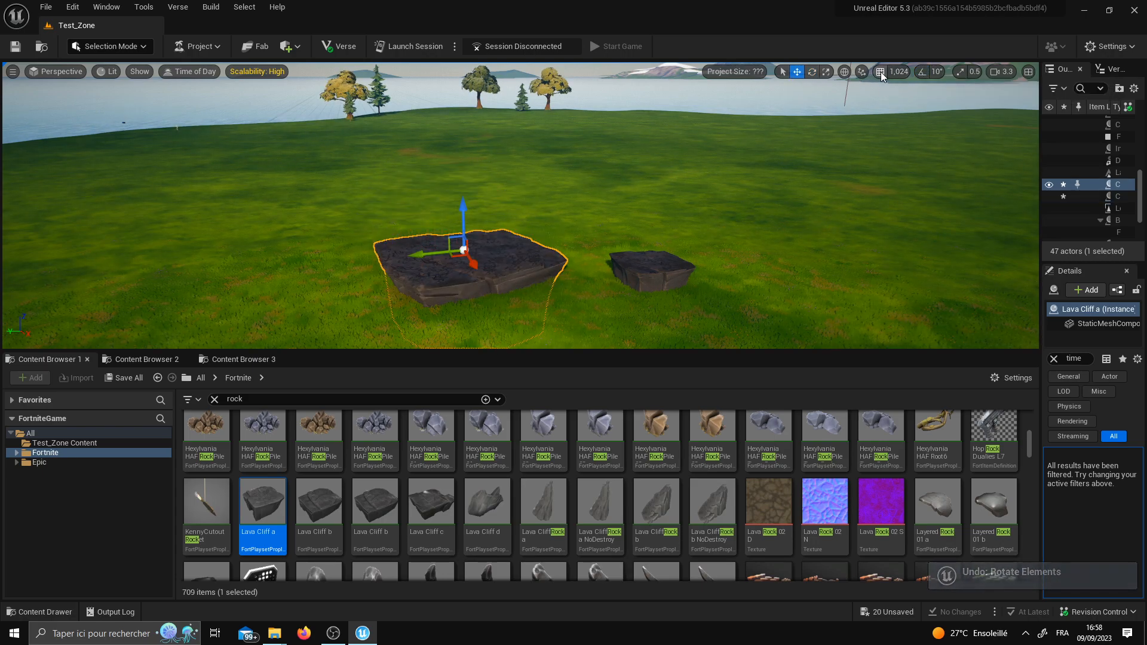
pyautogui.click(965, 71)
pyautogui.click(965, 72)
# Place a Lava Cliff b rock on the grass near the two Lava Cliff a rocks.
pyautogui.moveTo(763, 168); pyautogui.dragTo(704, 209, button='right')
pyautogui.scroll(-4, 704, 210)
pyautogui.scroll(4, 937, 123)
pyautogui.moveTo(687, 269); pyautogui.dragTo(670, 316, button='right')
pyautogui.moveTo(546, 302); pyautogui.dragTo(600, 298, button='right')
pyautogui.scroll(-3, 540, 299)
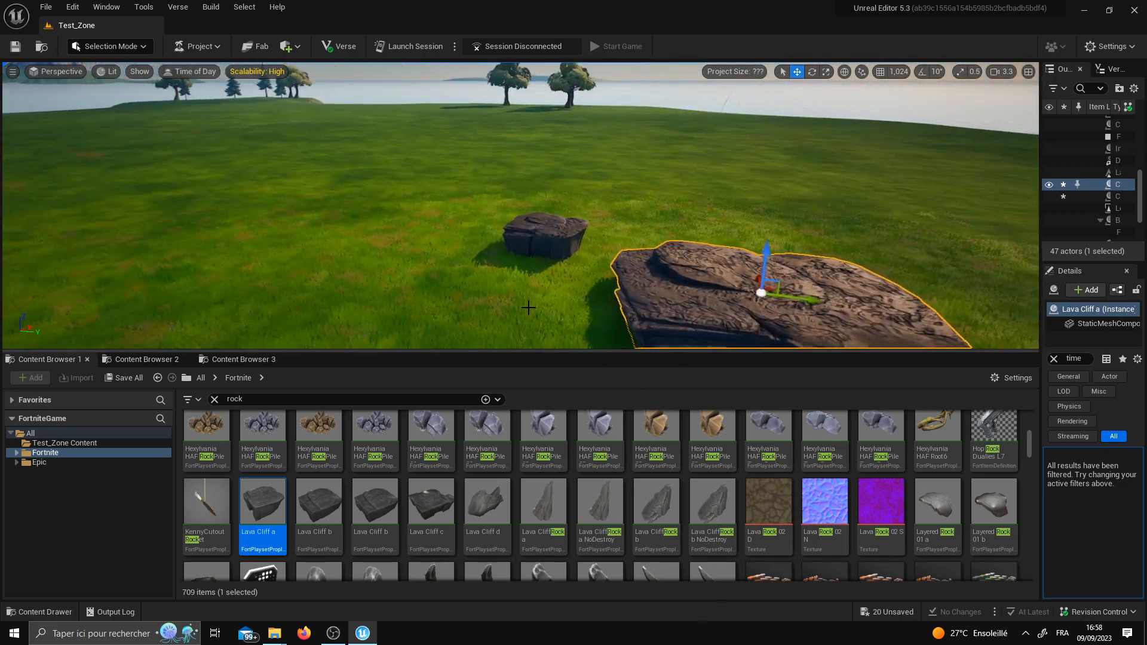
pyautogui.moveTo(527, 305); pyautogui.dragTo(568, 297, button='right')
pyautogui.moveTo(376, 504); pyautogui.dragTo(294, 212)
pyautogui.moveTo(332, 246); pyautogui.dragTo(185, 238, button='right')
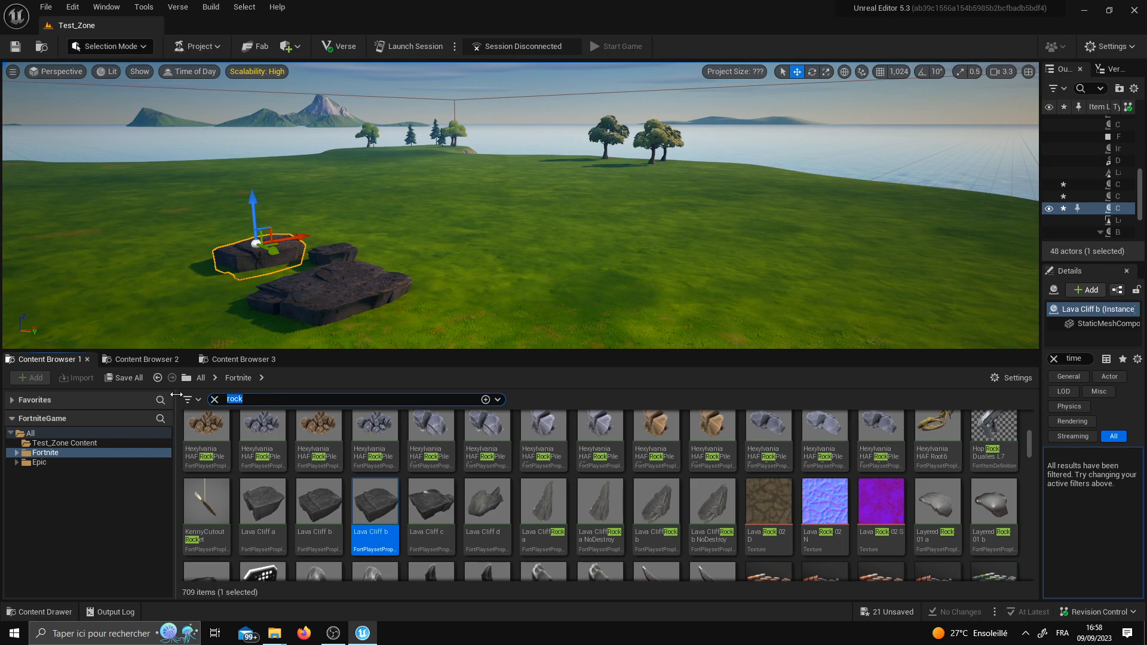
# Search the Fortnite folder for tree and place a yellow and a green medium Asteria Oak tree on the grass.
pyautogui.write('tre')
pyautogui.moveTo(311, 263); pyautogui.dragTo(131, 242, button='right')
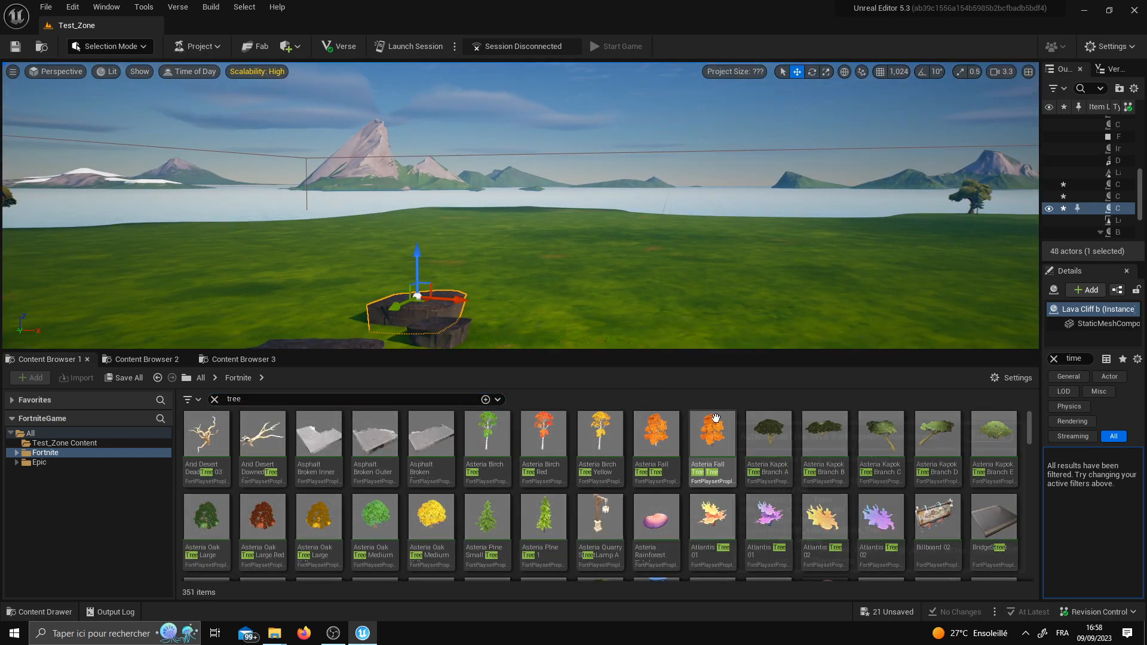
pyautogui.click(430, 516)
pyautogui.moveTo(684, 296); pyautogui.dragTo(660, 293)
pyautogui.moveTo(659, 294); pyautogui.dragTo(672, 318, button='right')
pyautogui.press('w')
pyautogui.moveTo(375, 516); pyautogui.dragTo(496, 268)
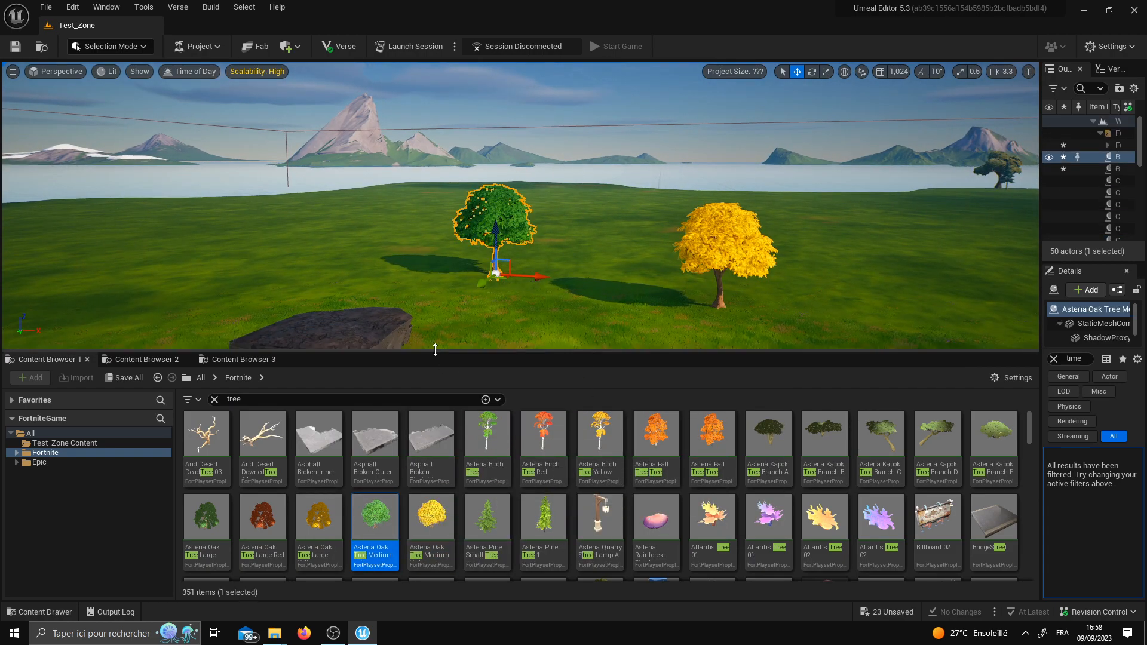
# Place a large red Asteria Oak tree on the grass behind the rocks.
pyautogui.moveTo(262, 518); pyautogui.dragTo(273, 284)
pyautogui.moveTo(273, 284); pyautogui.dragTo(247, 281, button='right')
pyautogui.press('s')
# Clear the asset search and make the viewport taller.
pyautogui.moveTo(251, 401); pyautogui.dragTo(195, 401)
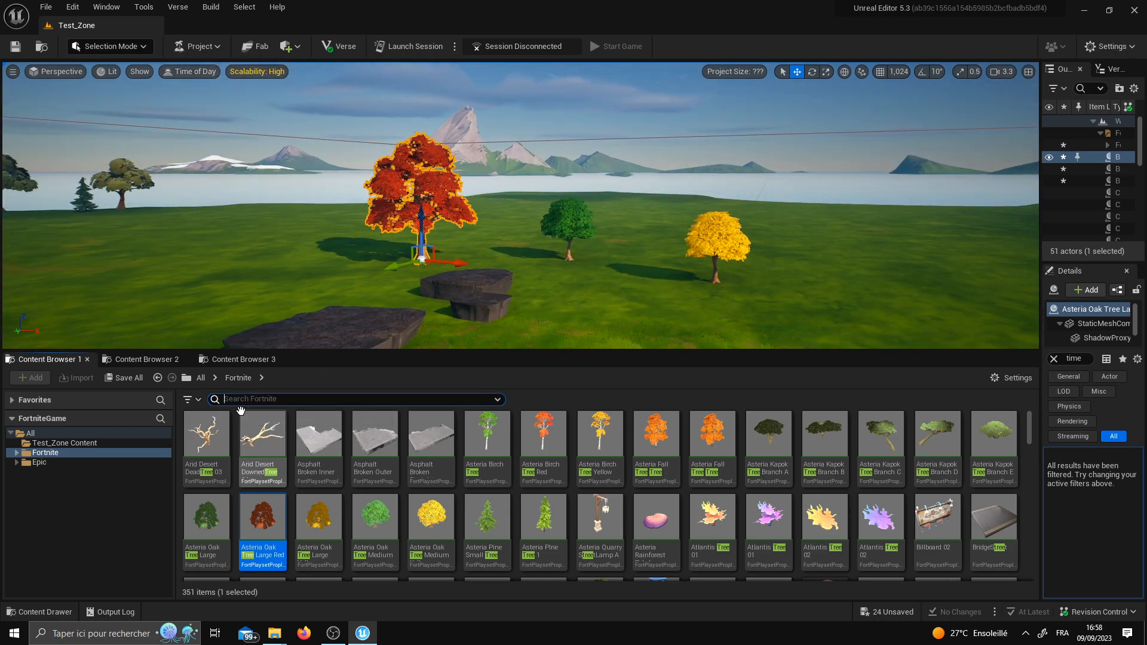
pyautogui.press('BackSpace')
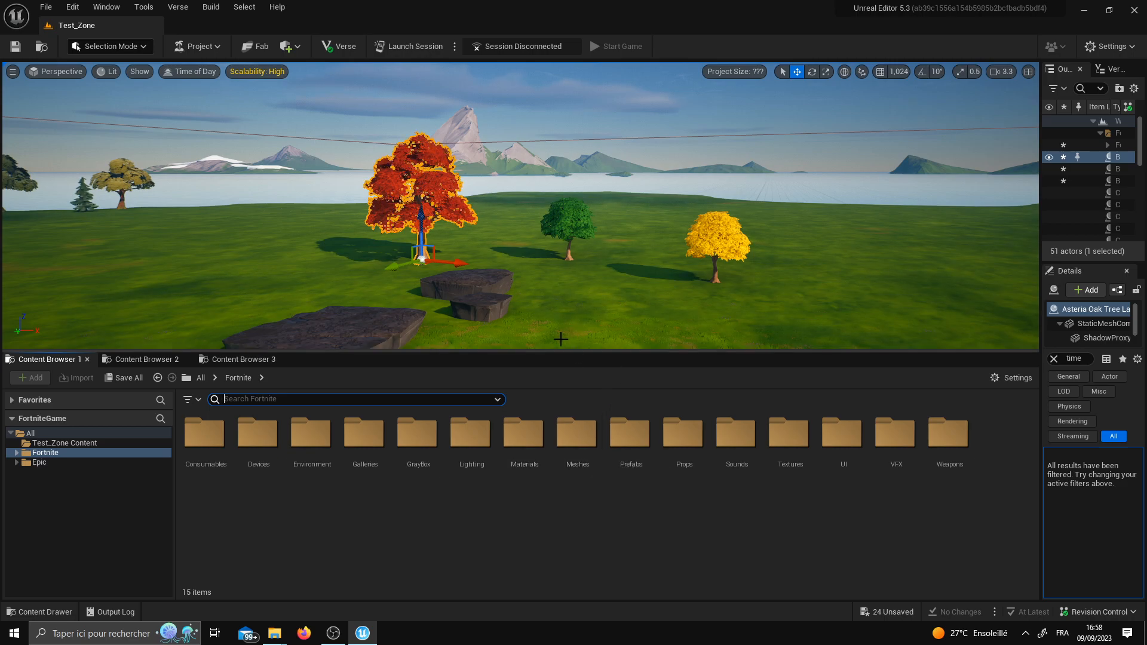
pyautogui.moveTo(579, 356); pyautogui.dragTo(577, 421)
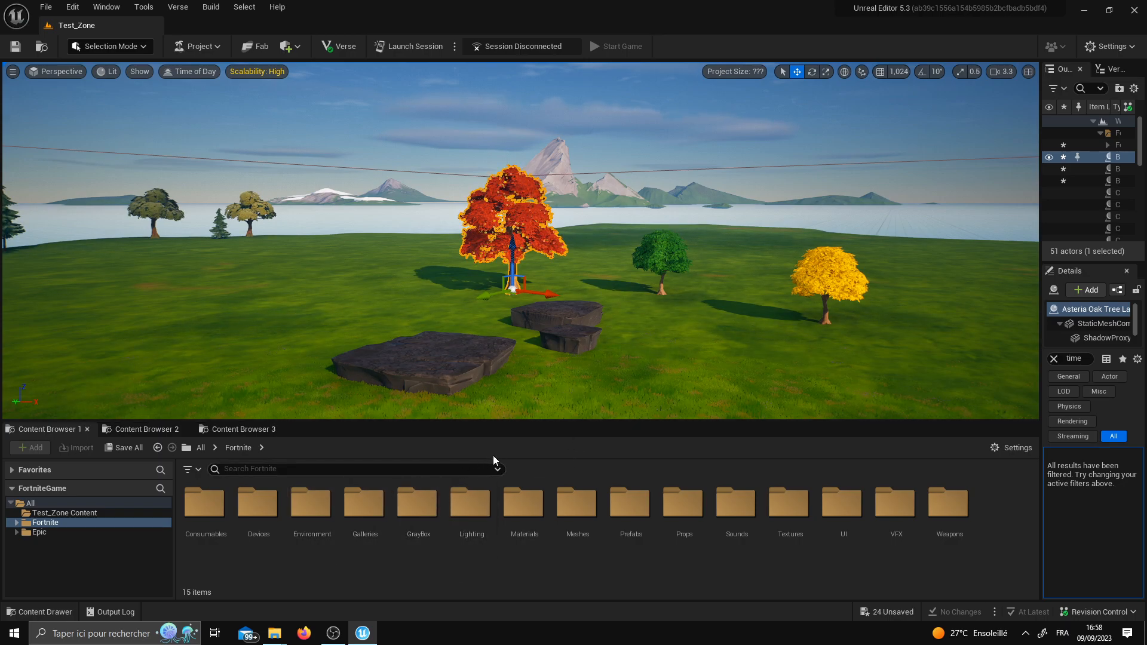
# Look through the Prefabs folder in an enlarged Content Browser and return to the Fortnite folder.
pyautogui.doubleClick(649, 515)
pyautogui.moveTo(601, 421); pyautogui.dragTo(602, 191)
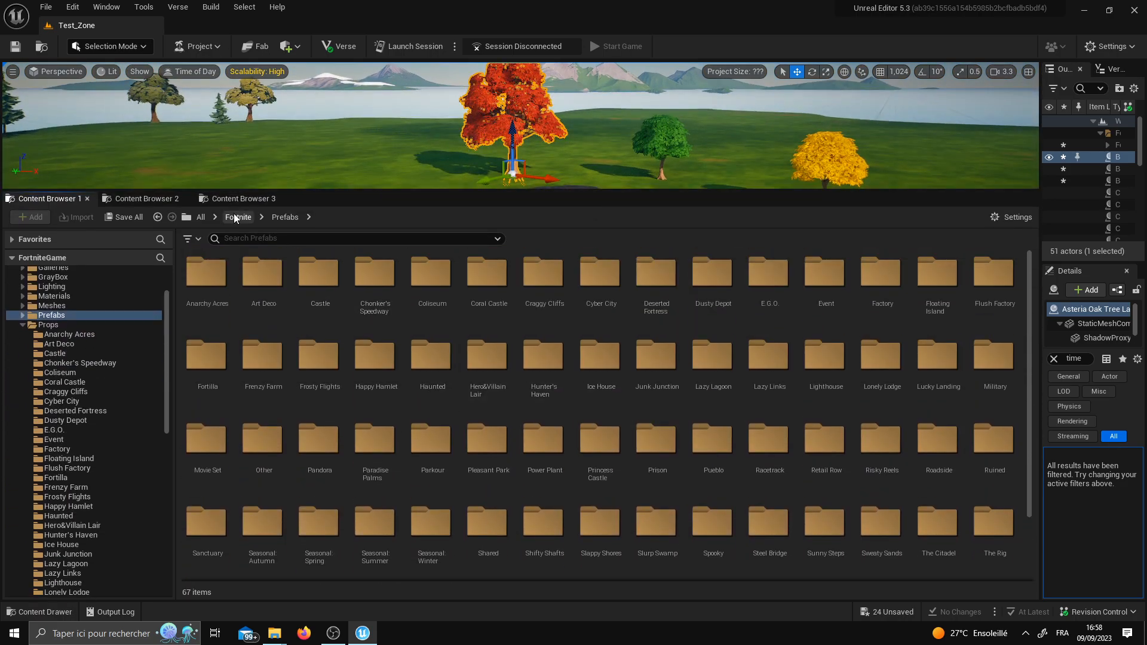
pyautogui.scroll(3, 57, 328)
pyautogui.click(57, 293)
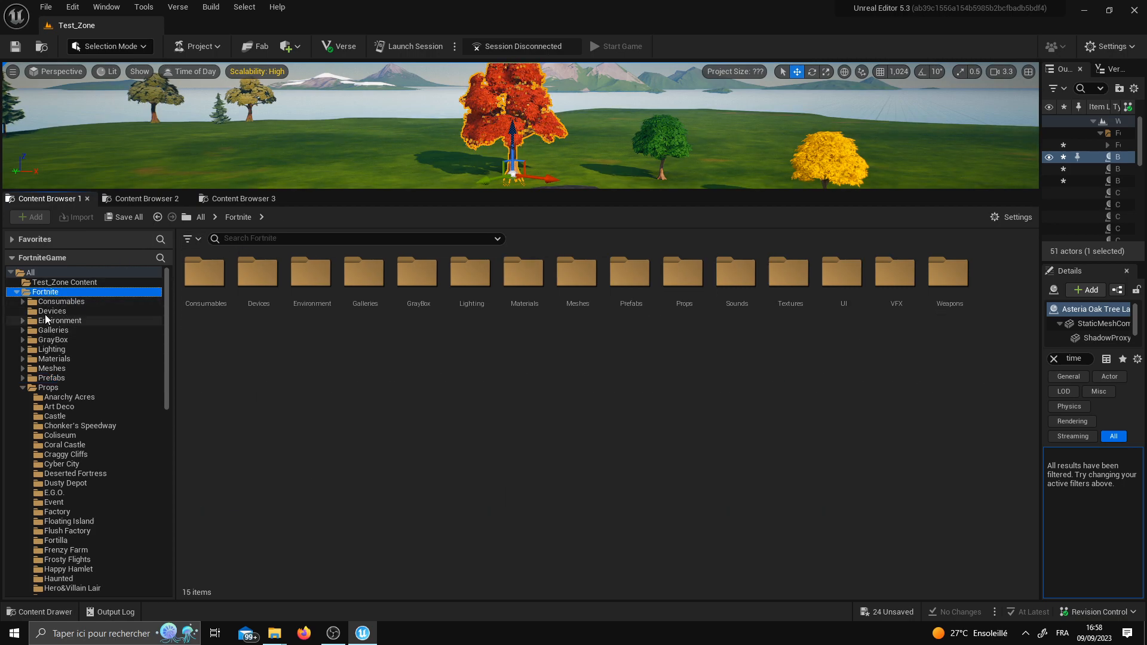
# Open the Lighthouse folder in Prefabs and place the Lockie's Lighthouse prefab on the island.
pyautogui.doubleClick(636, 302)
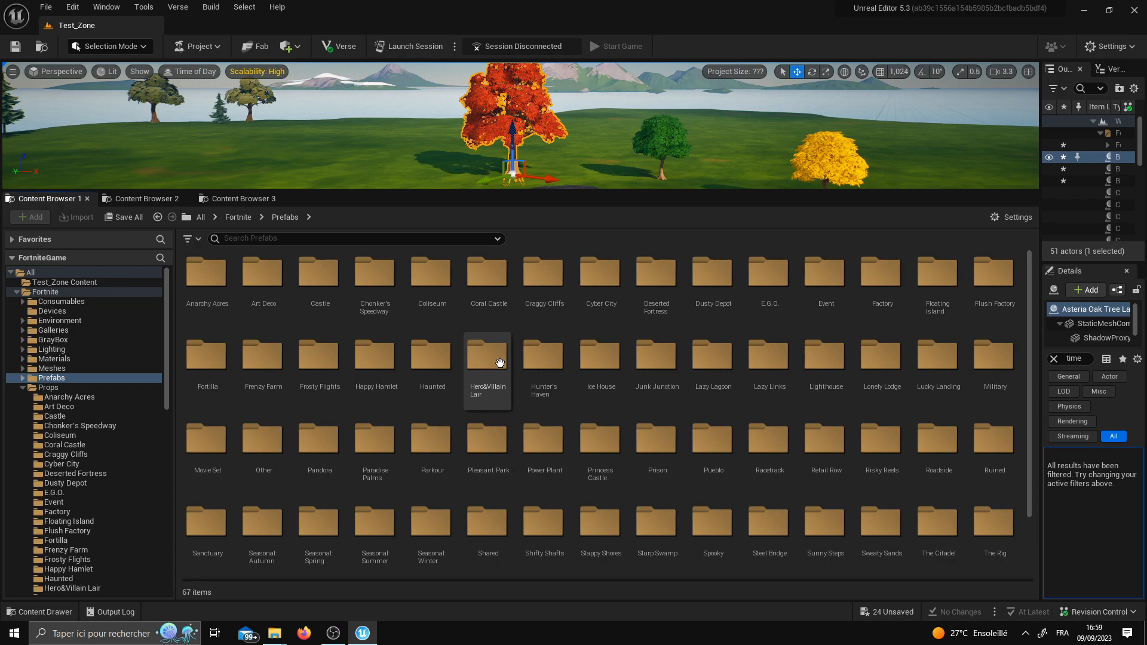
pyautogui.doubleClick(826, 374)
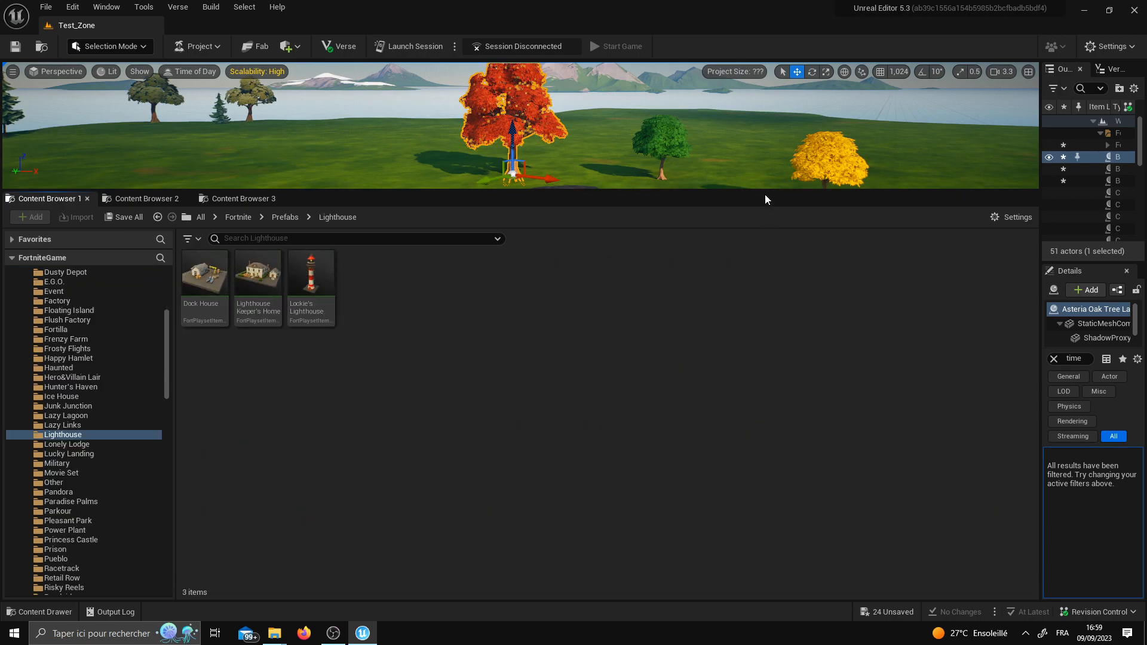
pyautogui.moveTo(764, 190); pyautogui.dragTo(760, 385)
pyautogui.moveTo(705, 286); pyautogui.dragTo(750, 329, button='right')
pyautogui.press('z')
pyautogui.press('s')
pyautogui.moveTo(311, 469); pyautogui.dragTo(765, 266)
# Examine the placed lighthouse from a distance alongside the rocks and trees, and make the viewport taller.
pyautogui.press('f')
pyautogui.moveTo(434, 95); pyautogui.dragTo(440, 94, button='right')
pyautogui.press('w')
pyautogui.moveTo(378, 170); pyautogui.dragTo(526, 169, button='right')
pyautogui.press('a')
pyautogui.press('a')
pyautogui.press('w')
pyautogui.moveTo(330, 220); pyautogui.dragTo(361, 220, button='right')
pyautogui.press('a')
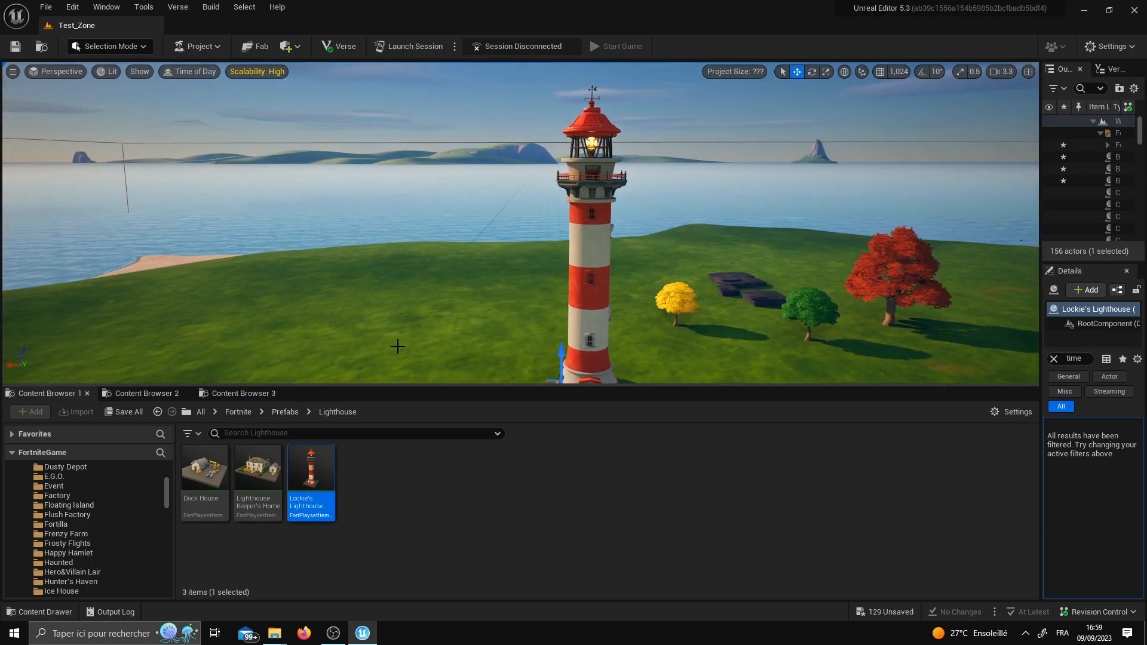
pyautogui.moveTo(340, 469); pyautogui.dragTo(338, 448)
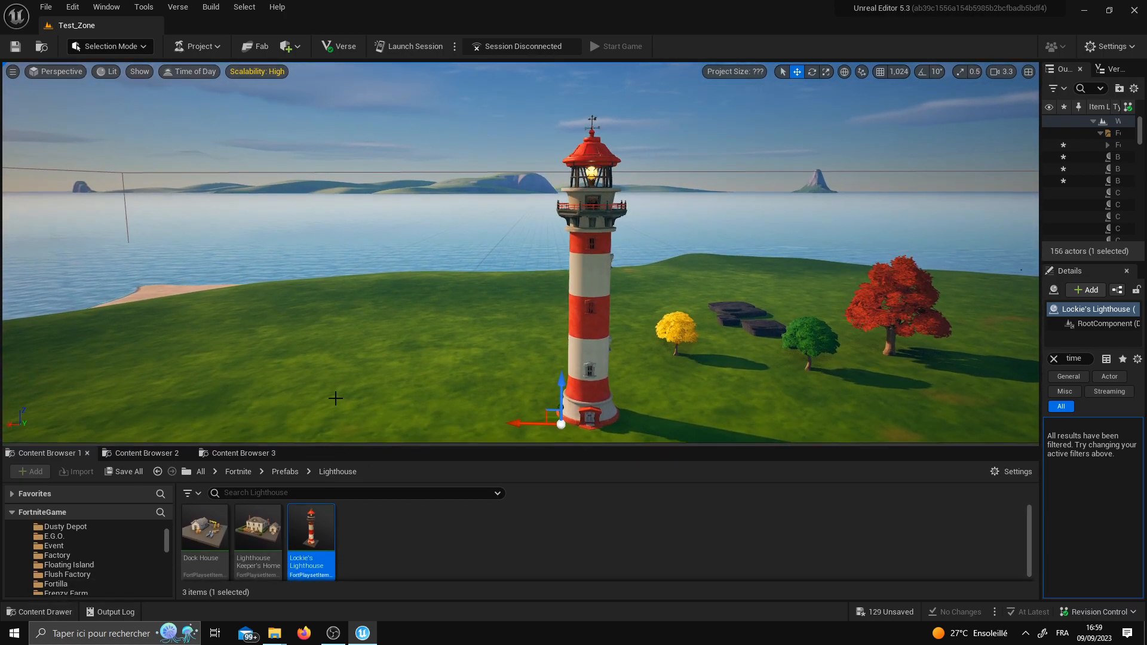
# Enlarge the Content Browser and look through several Prefabs folders, including Chonker's Speedway and Anarchy Acres.
pyautogui.moveTo(411, 103); pyautogui.dragTo(426, 172, button='right')
pyautogui.scroll(5, 411, 185)
pyautogui.press('a')
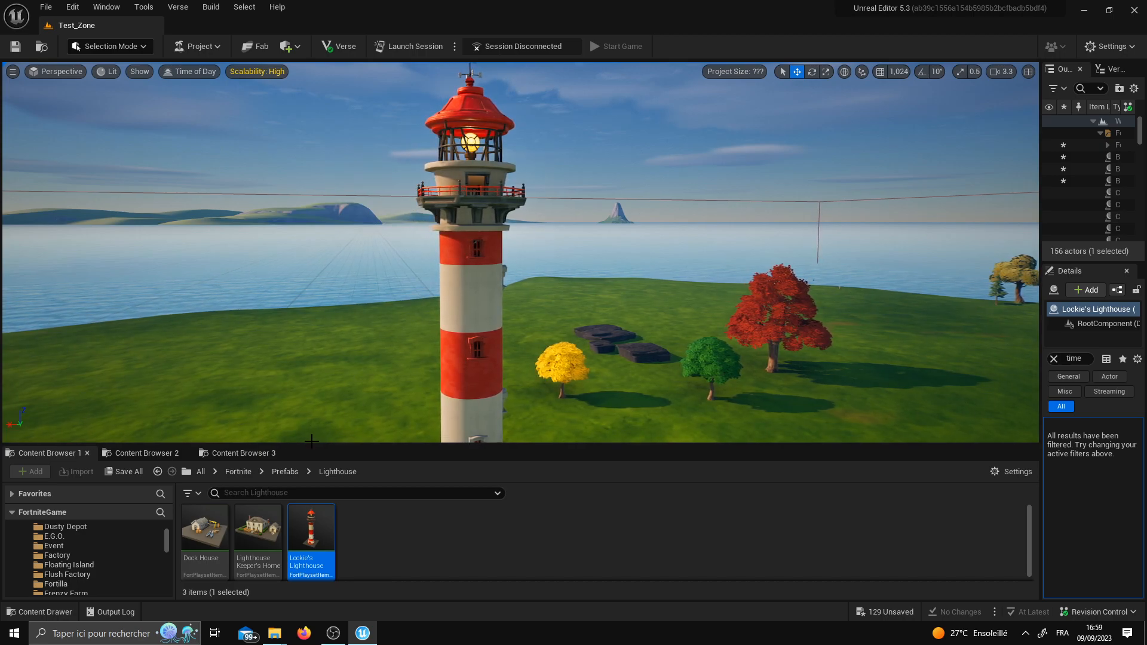
pyautogui.moveTo(305, 445); pyautogui.dragTo(287, 348)
pyautogui.scroll(6, 65, 518)
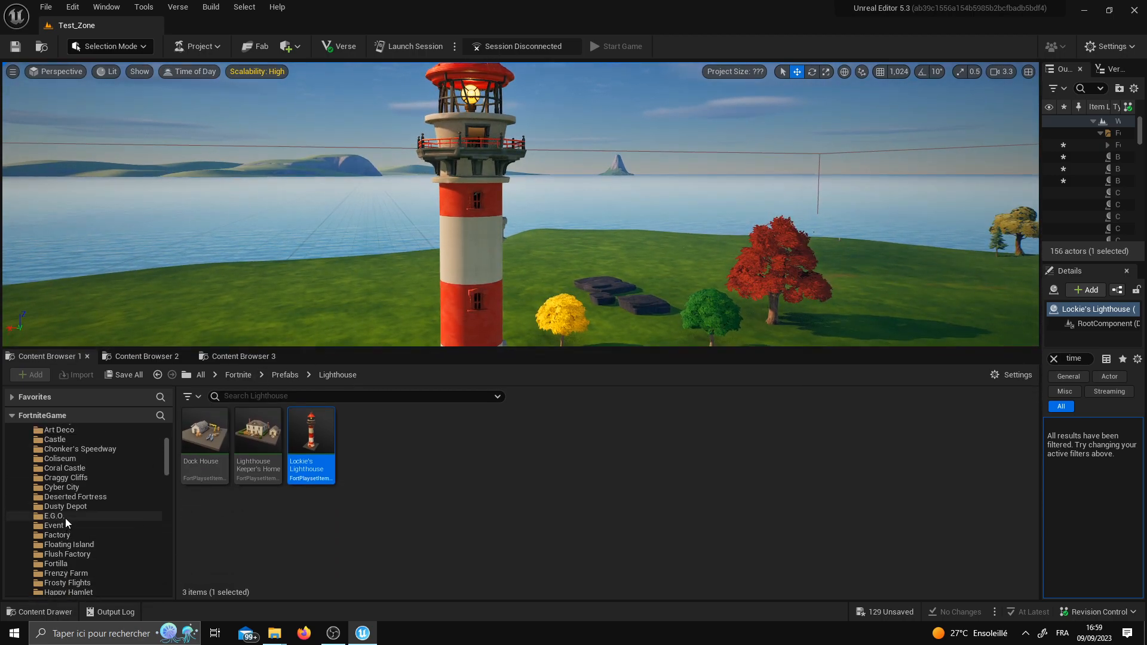
pyautogui.scroll(-1, 75, 511)
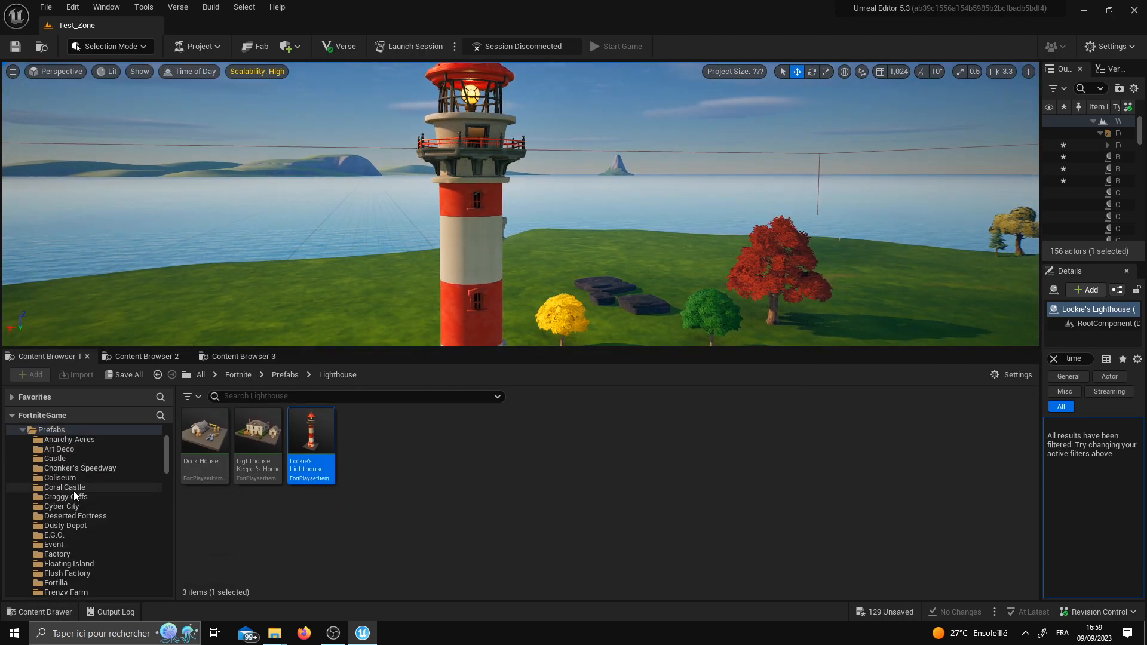
pyautogui.click(68, 506)
pyautogui.click(69, 516)
pyautogui.click(67, 497)
pyautogui.click(67, 467)
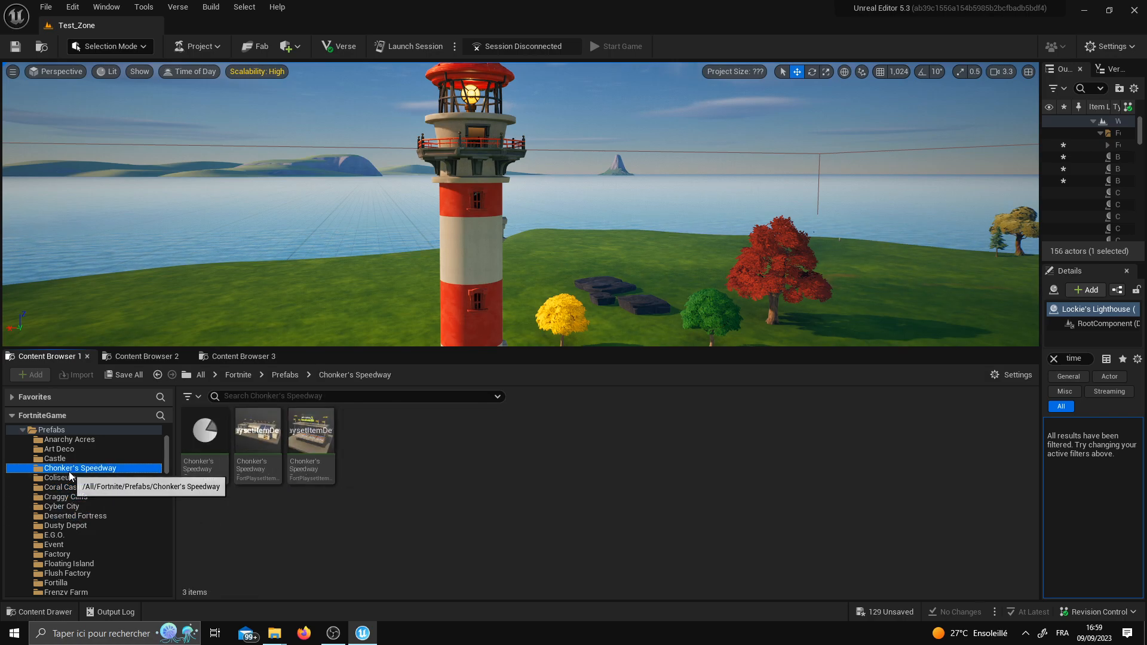
pyautogui.click(67, 440)
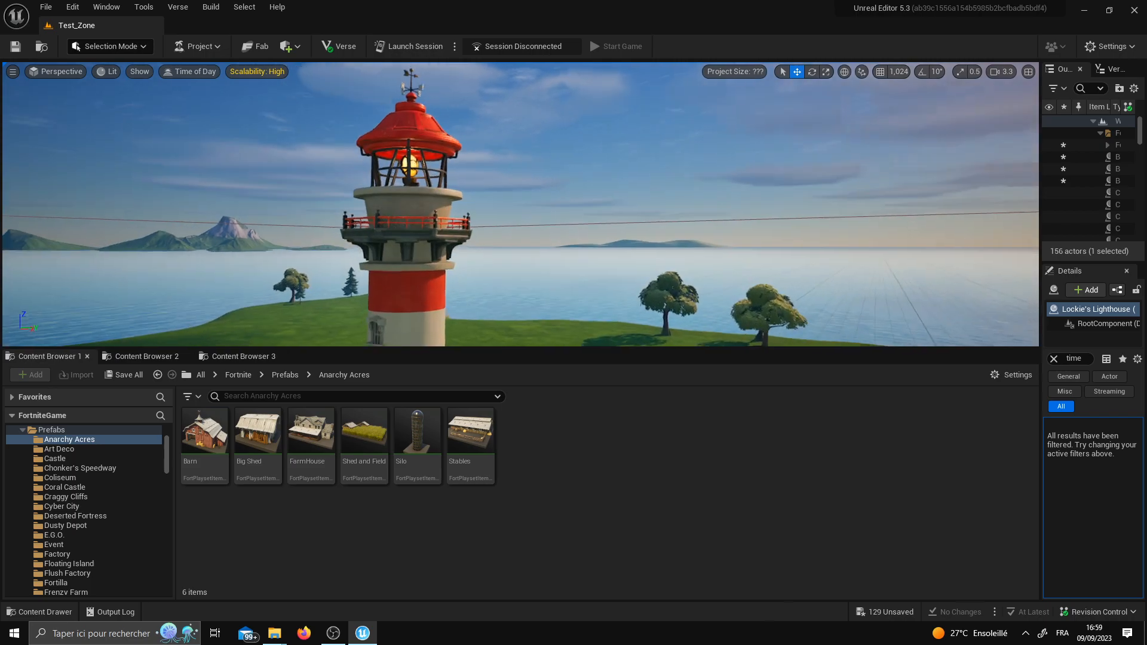
# Make the viewport taller, widen the Outliner and Details area, and give the Outliner more height than Details.
pyautogui.moveTo(560, 282); pyautogui.dragTo(538, 282, button='right')
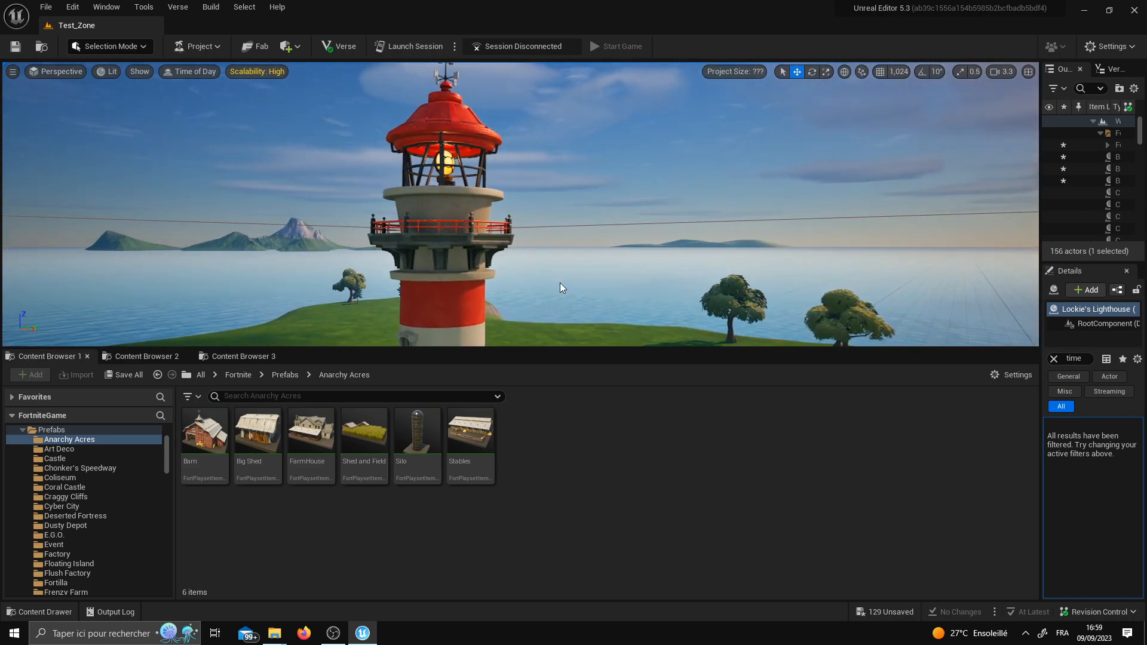
pyautogui.moveTo(971, 348); pyautogui.dragTo(969, 532)
pyautogui.moveTo(1041, 314); pyautogui.dragTo(714, 310)
pyautogui.moveTo(897, 261); pyautogui.dragTo(899, 428)
# Try moving a single wall window piece of the lighthouse on its own, and undo the move.
pyautogui.scroll(3, 710, 323)
pyautogui.moveTo(714, 283); pyautogui.dragTo(845, 301)
pyautogui.scroll(-5, 415, 300)
pyautogui.moveTo(415, 300); pyautogui.dragTo(455, 302, button='right')
pyautogui.click(577, 320)
pyautogui.moveTo(577, 321); pyautogui.dragTo(588, 364, button='right')
pyautogui.scroll(5, 578, 320)
pyautogui.moveTo(533, 377); pyautogui.dragTo(455, 424)
pyautogui.moveTo(438, 404); pyautogui.dragTo(484, 341, button='right')
pyautogui.hotkey('ctrl', 'z')
pyautogui.scroll(-5, 425, 400)
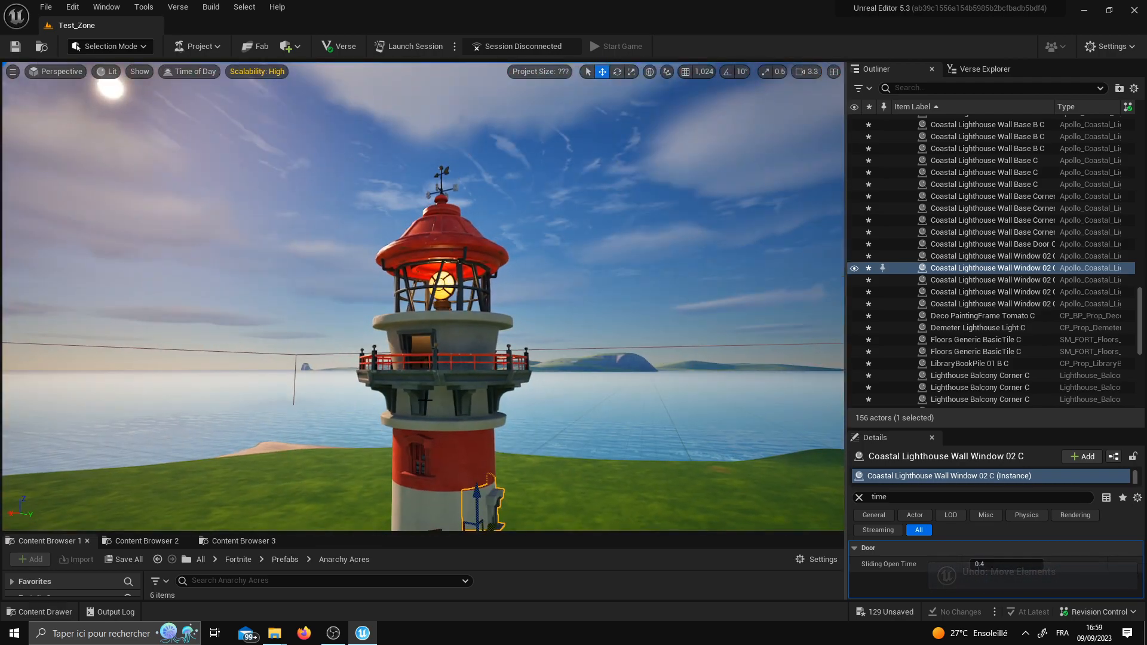
# Select the Lockie's Lighthouse root in the Outliner, collapse its list of parts and frame the whole lighthouse in the viewport.
pyautogui.scroll(10, 949, 329)
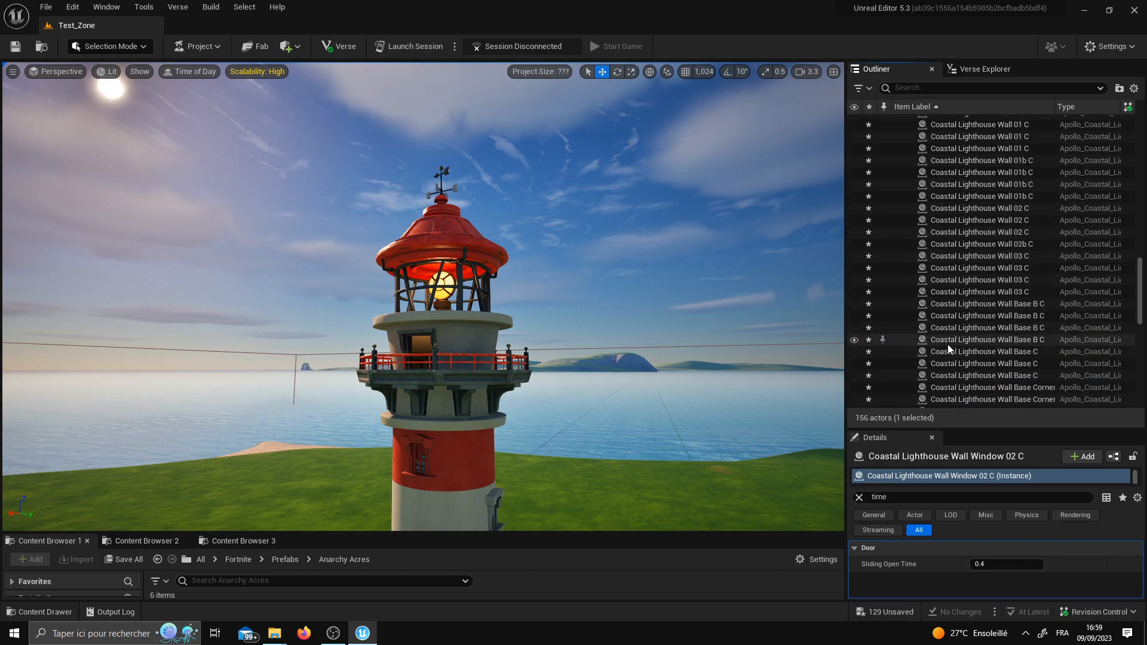
pyautogui.moveTo(1138, 263); pyautogui.dragTo(1145, 183)
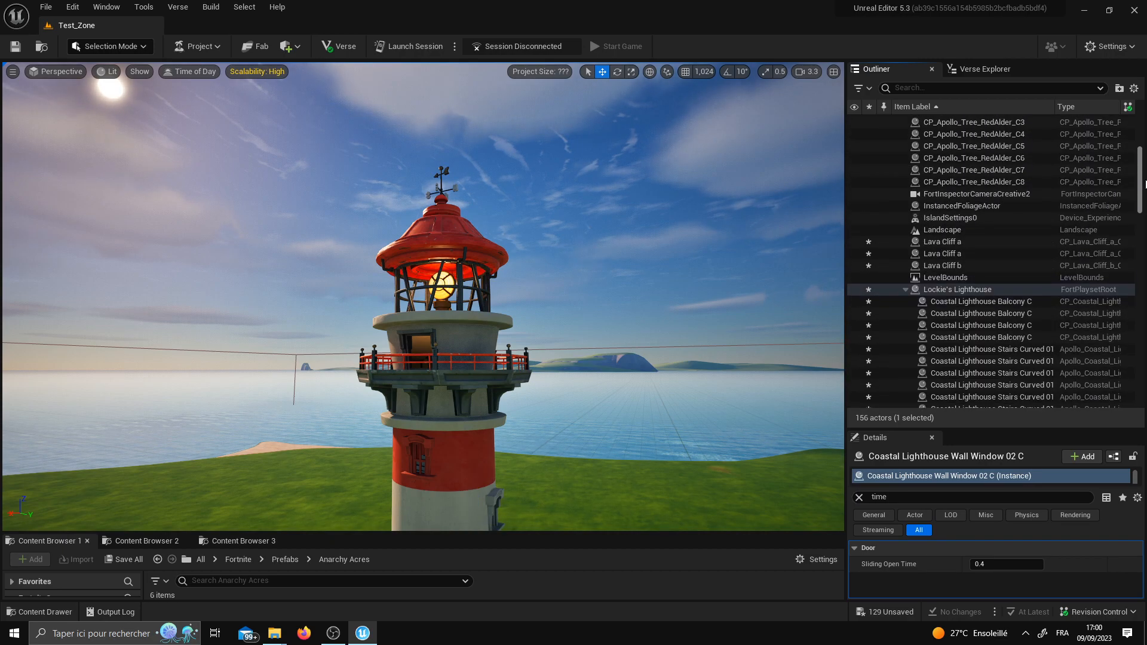
pyautogui.doubleClick(958, 289)
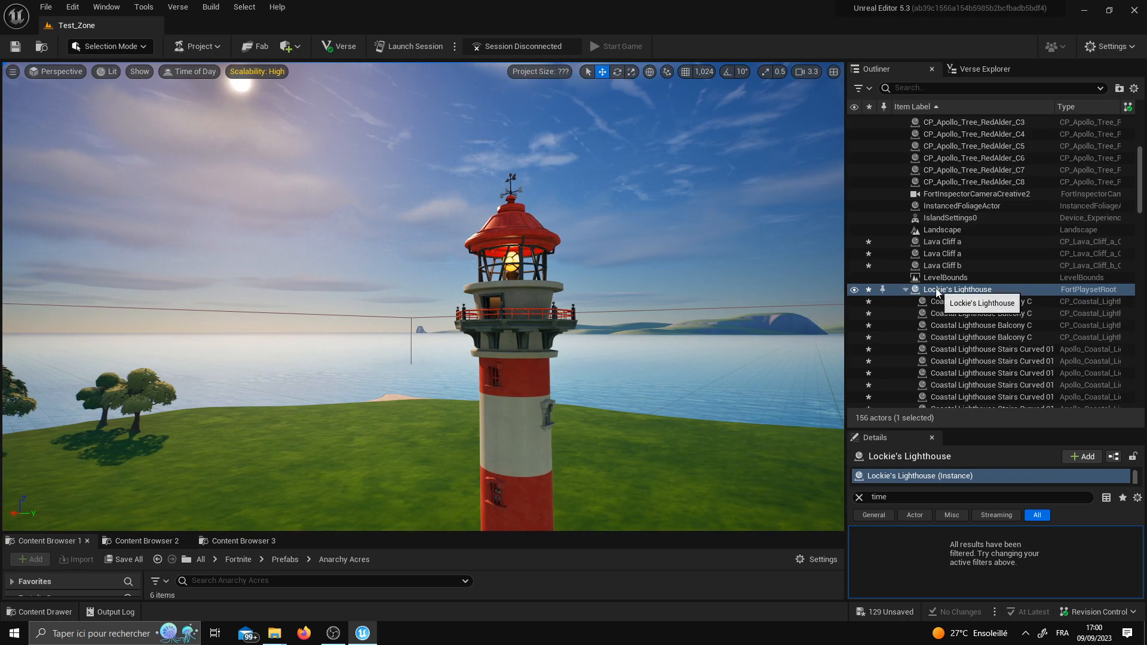
pyautogui.click(906, 290)
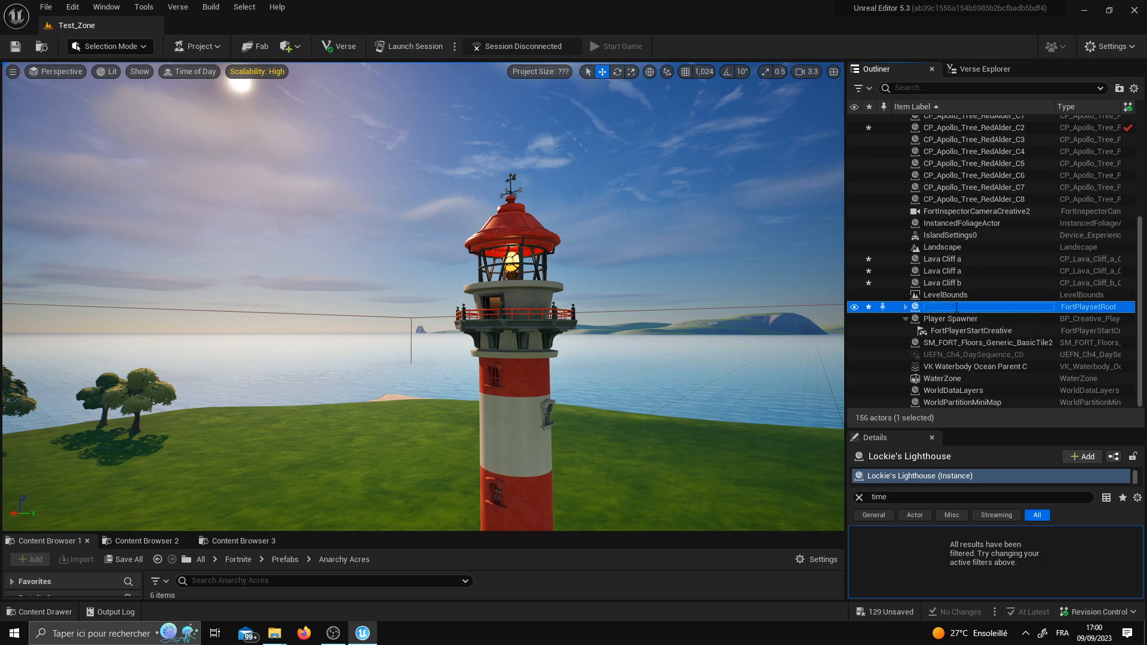
pyautogui.press('f')
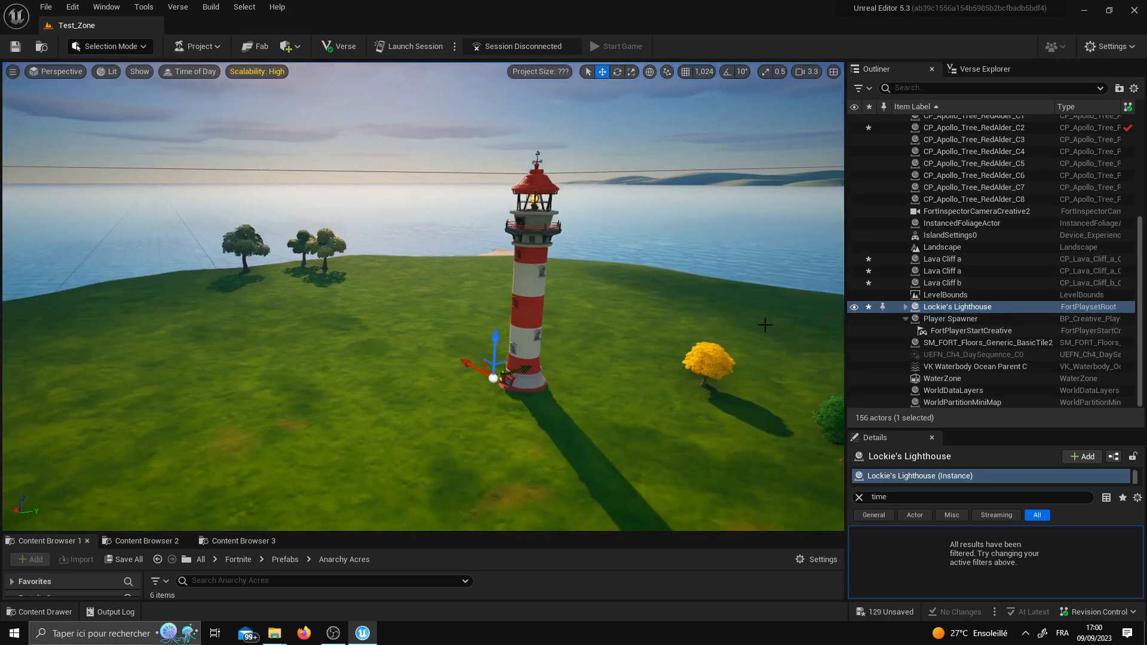
pyautogui.moveTo(493, 357); pyautogui.dragTo(463, 358)
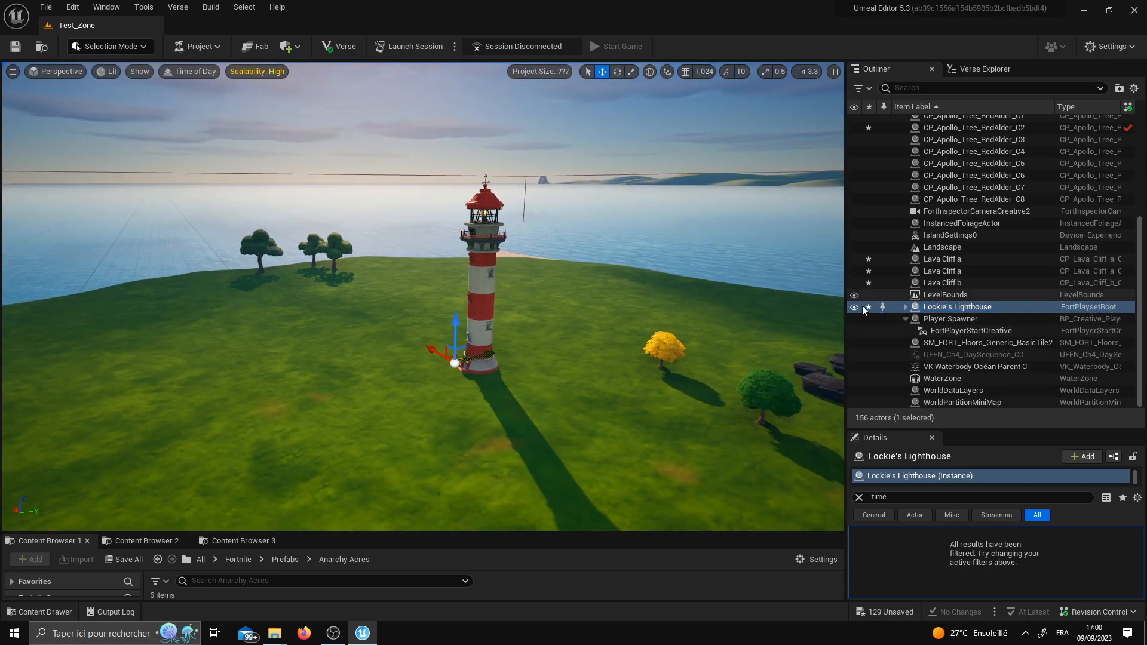
# Try to move only the lighthouse roof sideways off the top of the tower.
pyautogui.press('w')
pyautogui.moveTo(471, 201)
pyautogui.mouseDown(button='right')
pyautogui.moveTo(480, 198)
pyautogui.moveTo(471, 132)
pyautogui.moveTo(448, 110)
pyautogui.moveTo(450, 207)
pyautogui.mouseUp(button='right')
pyautogui.click(445, 101)
pyautogui.press('w')
pyautogui.press('s')
pyautogui.moveTo(451, 207); pyautogui.dragTo(528, 204)
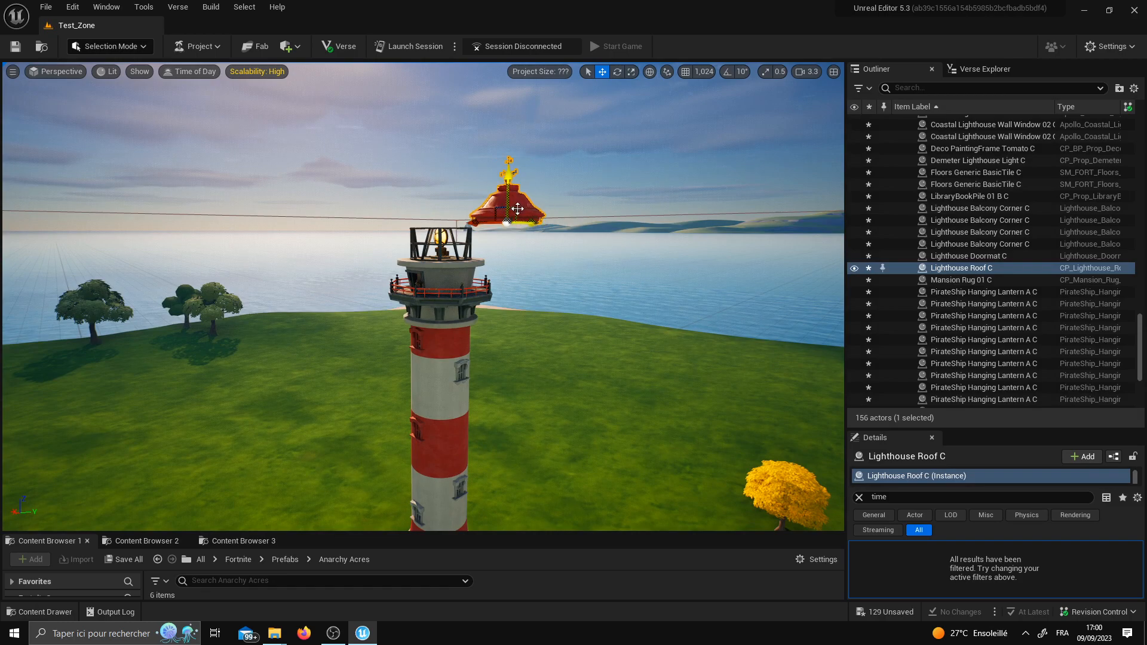
# Select the whole lighthouse again through its Lockie's Lighthouse root entry in the Outliner.
pyautogui.scroll(8, 977, 321)
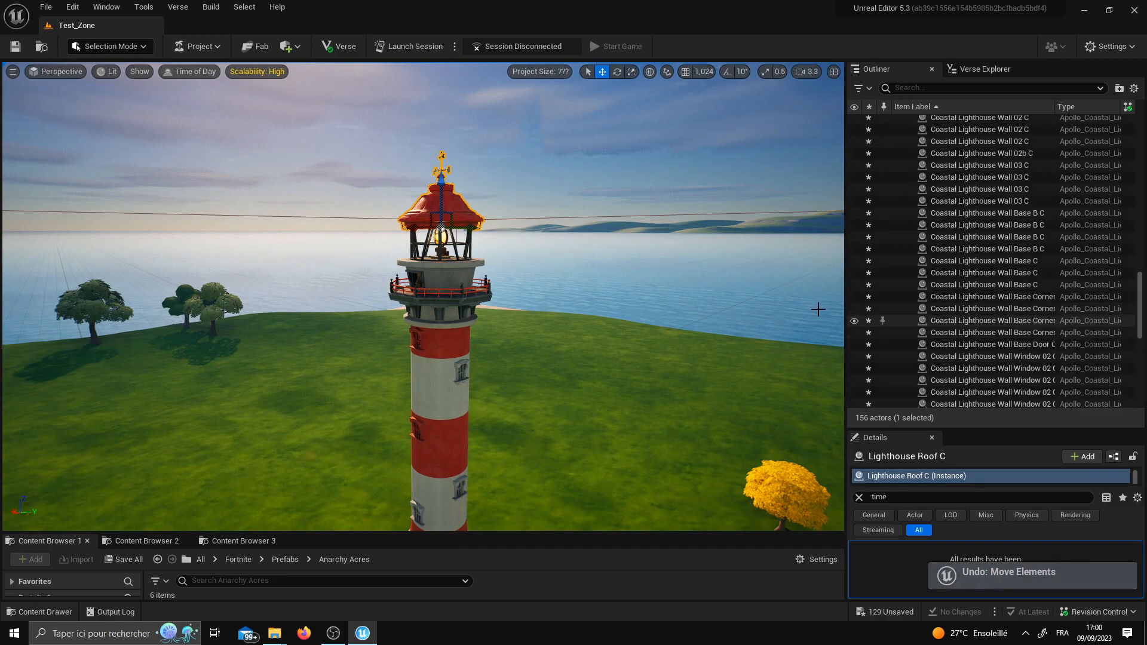
pyautogui.click(937, 316)
pyautogui.scroll(5, 941, 322)
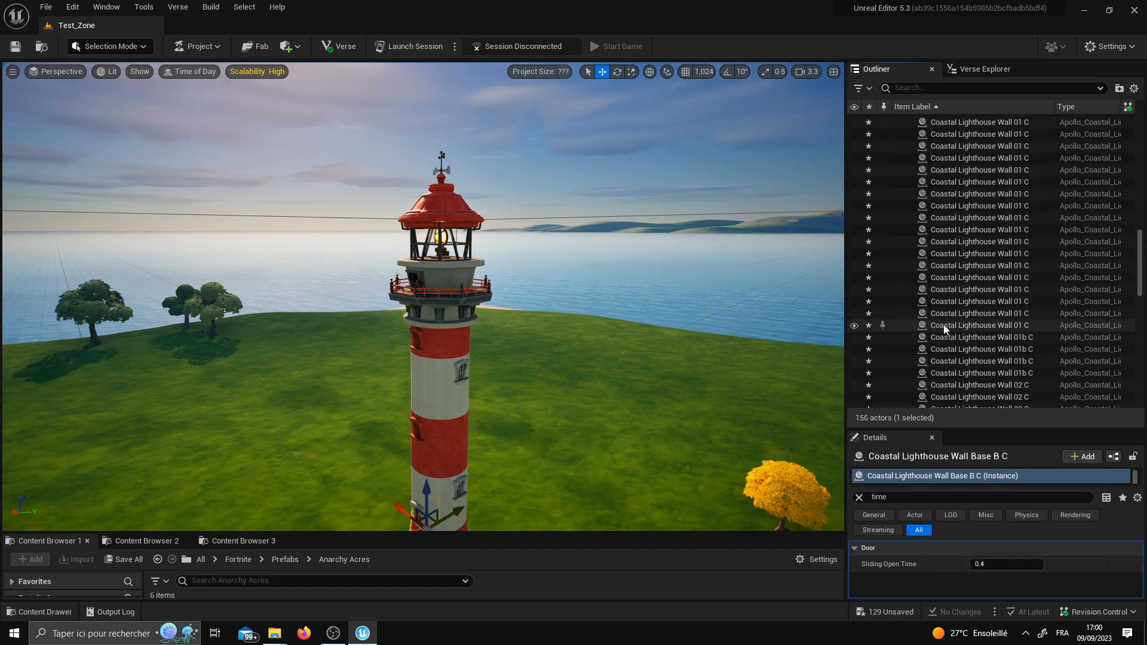
pyautogui.scroll(10, 943, 328)
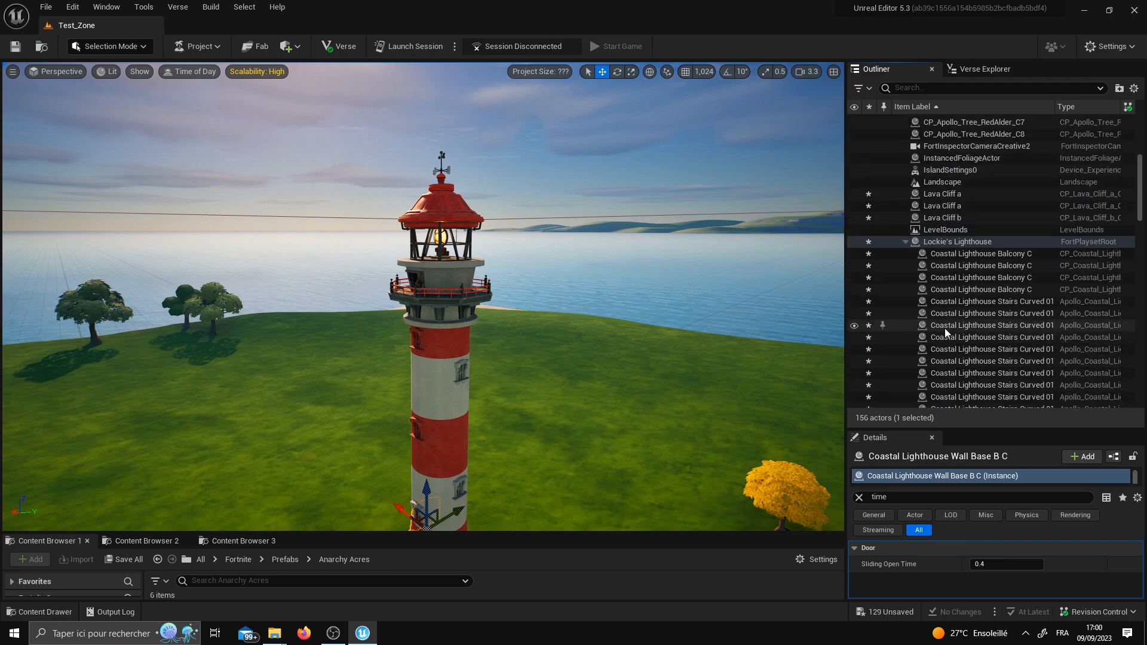
pyautogui.scroll(-5, 946, 335)
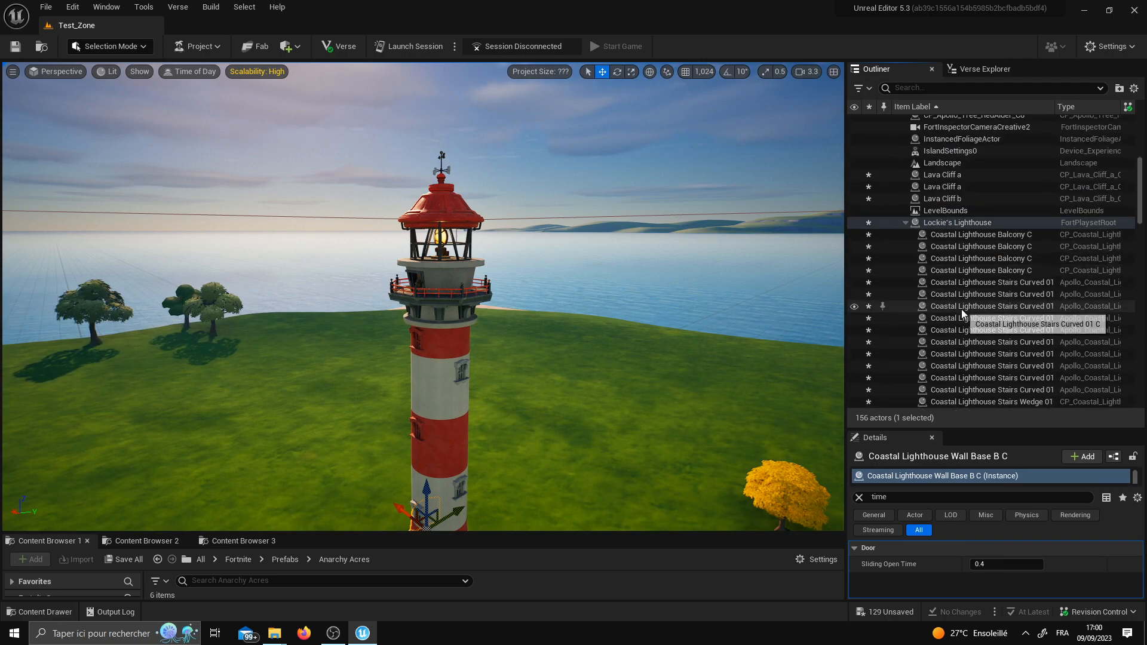
pyautogui.click(930, 224)
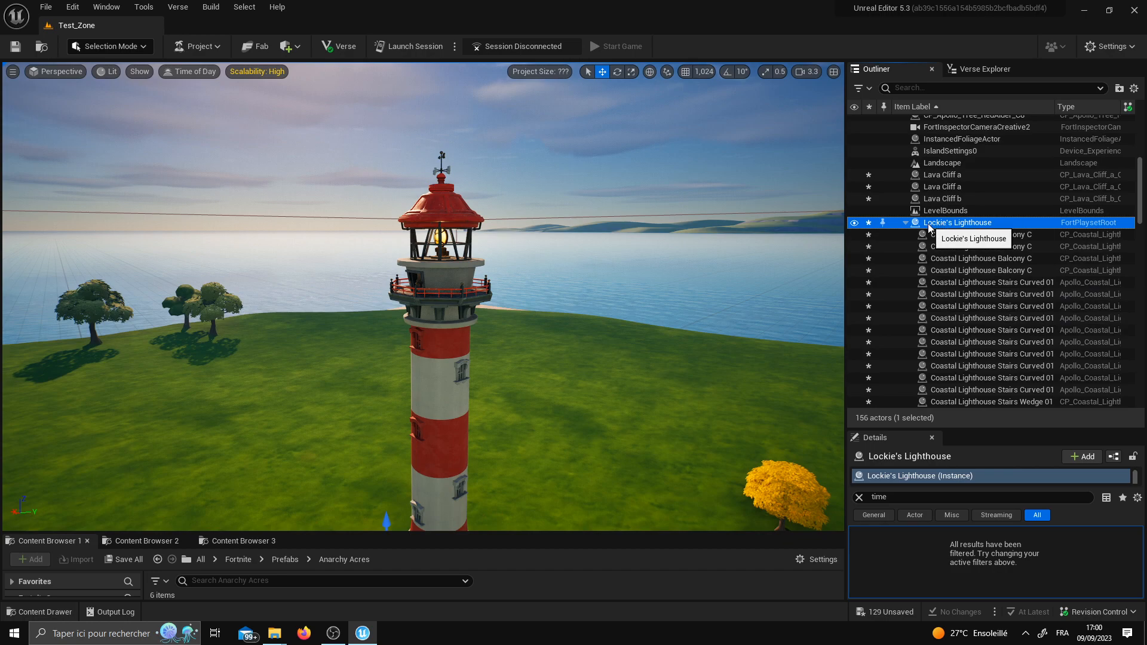
pyautogui.scroll(3, 905, 224)
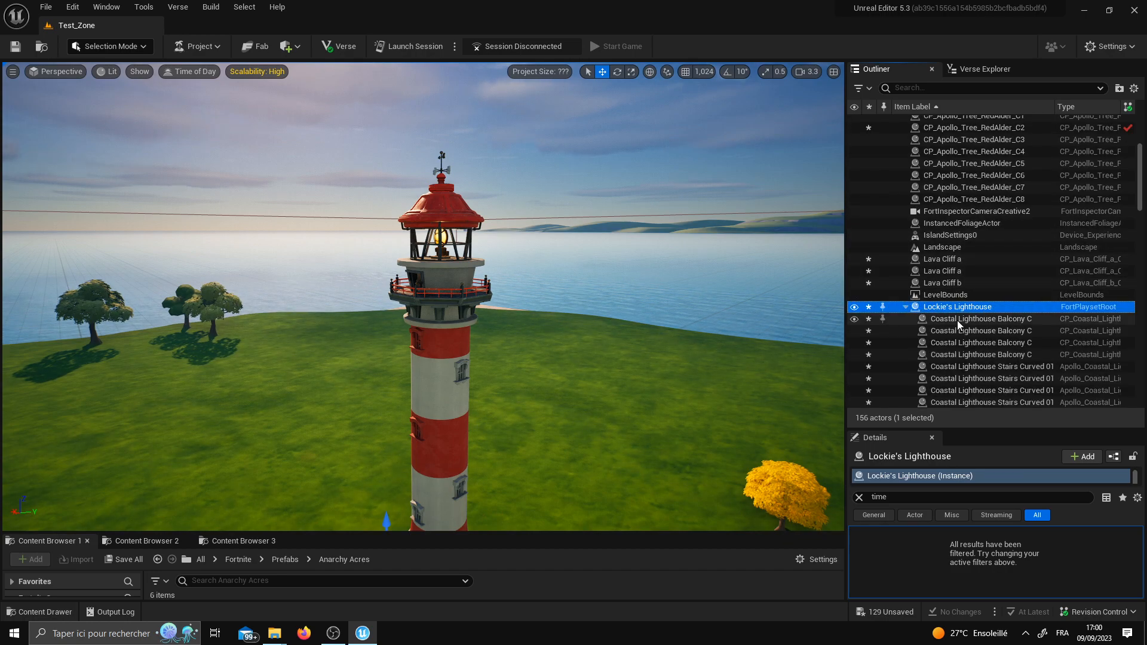
# Enlarge the Content Browser, return to the Fortnite folder and collapse its subfolders in the folder tree.
pyautogui.moveTo(627, 320); pyautogui.dragTo(538, 323, button='right')
pyautogui.scroll(-5, 537, 322)
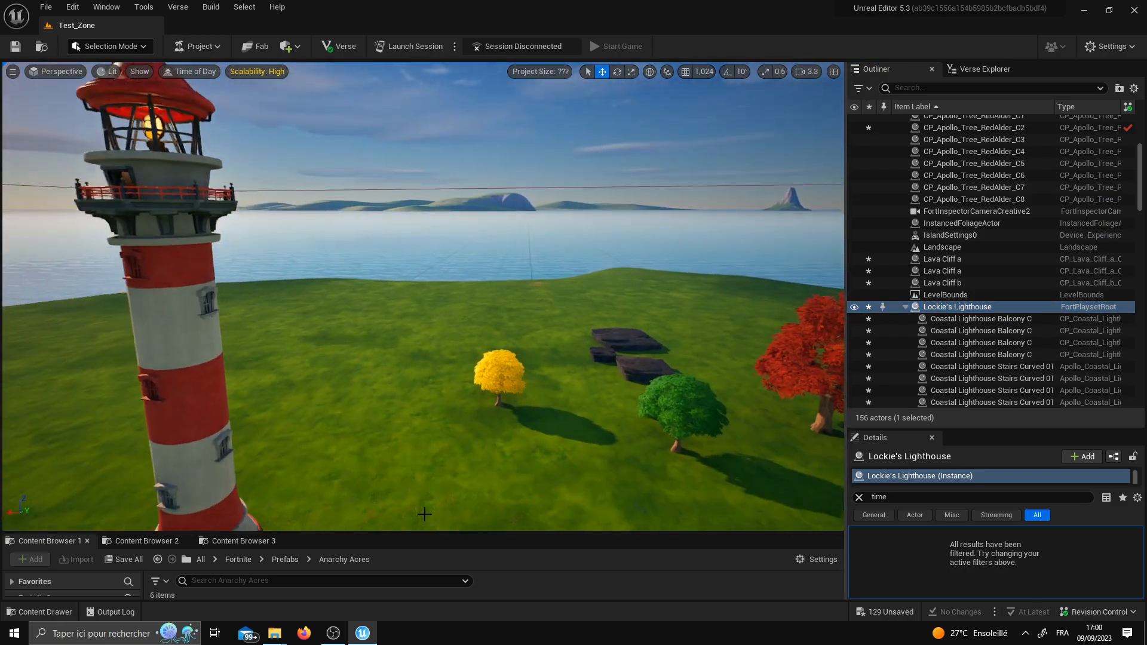
pyautogui.moveTo(433, 533); pyautogui.dragTo(433, 324)
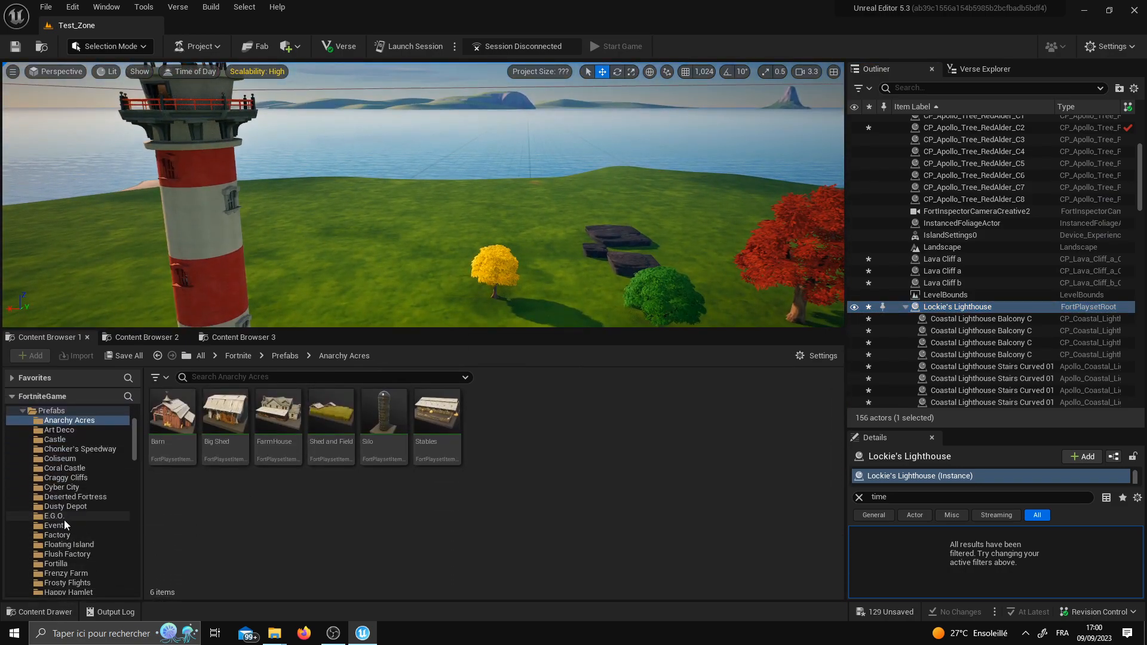
pyautogui.click(165, 436)
pyautogui.scroll(2, 56, 430)
pyautogui.scroll(2, 61, 438)
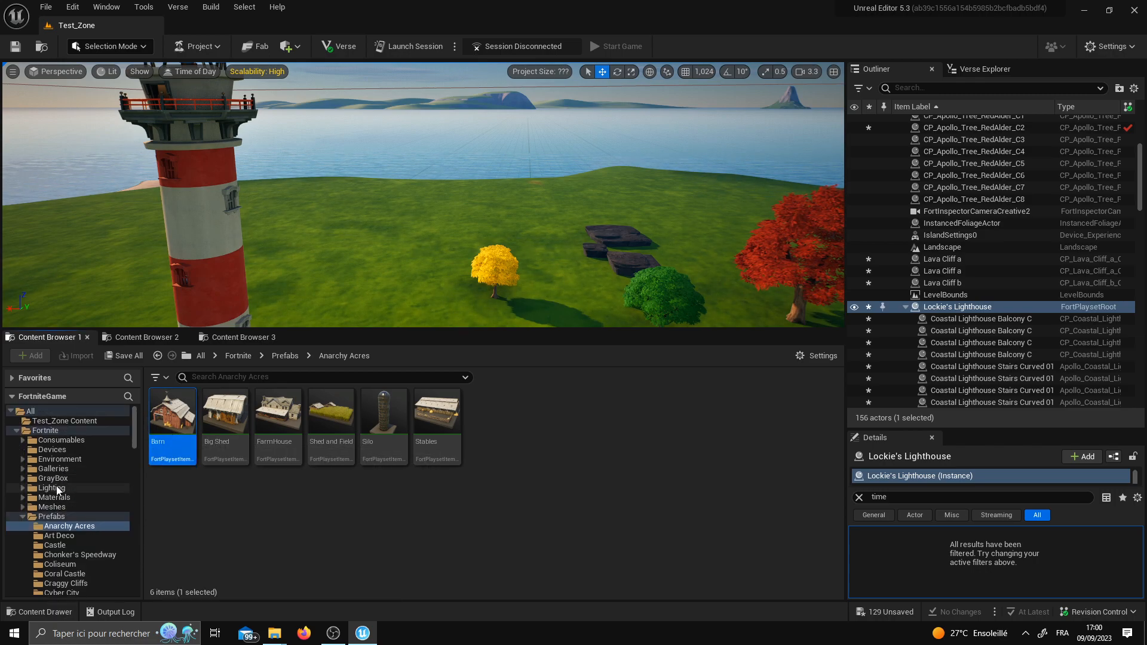
pyautogui.click(59, 430)
pyautogui.click(17, 430)
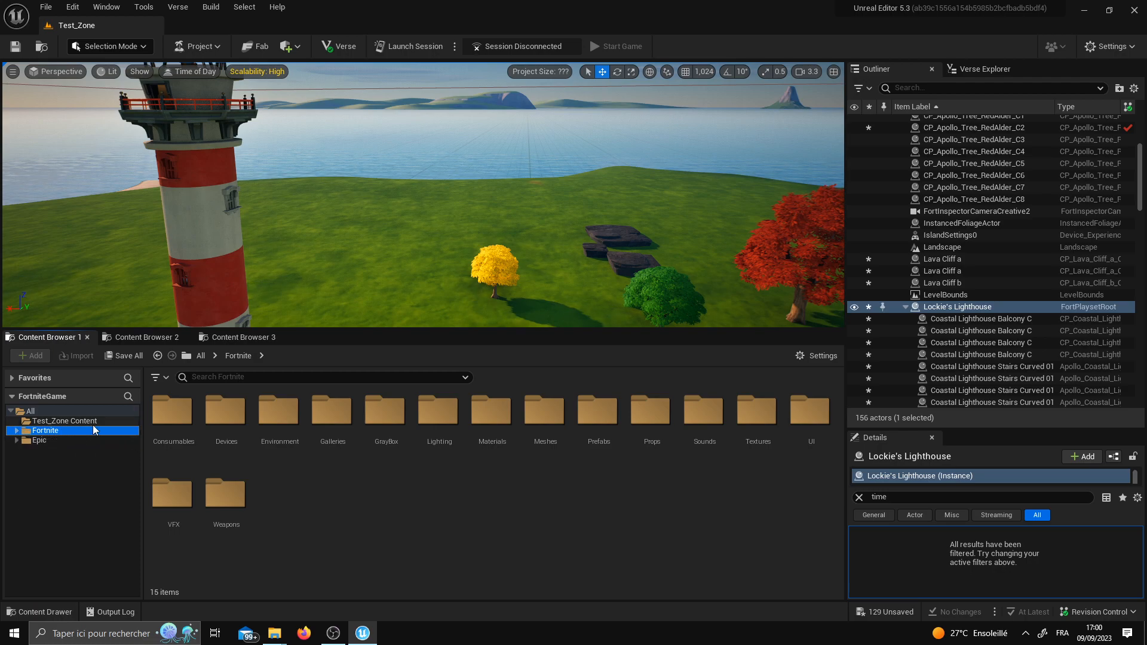
# Filter the Fortnite folder to Texture assets, browse them and turn the filter off.
pyautogui.click(165, 378)
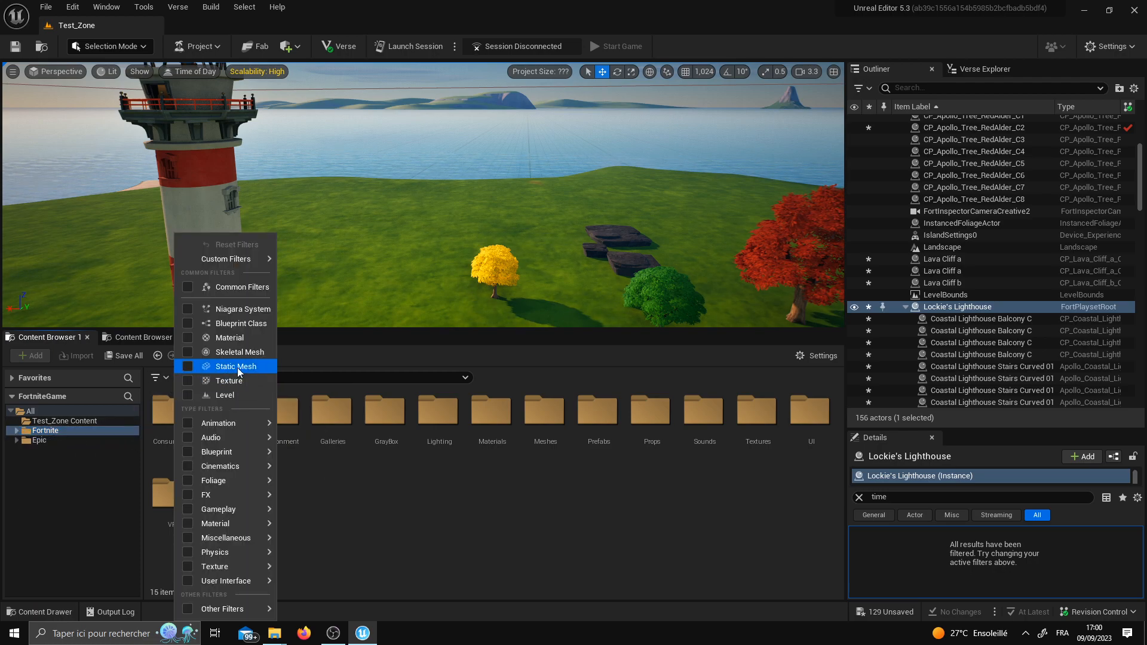
pyautogui.click(159, 378)
pyautogui.click(159, 377)
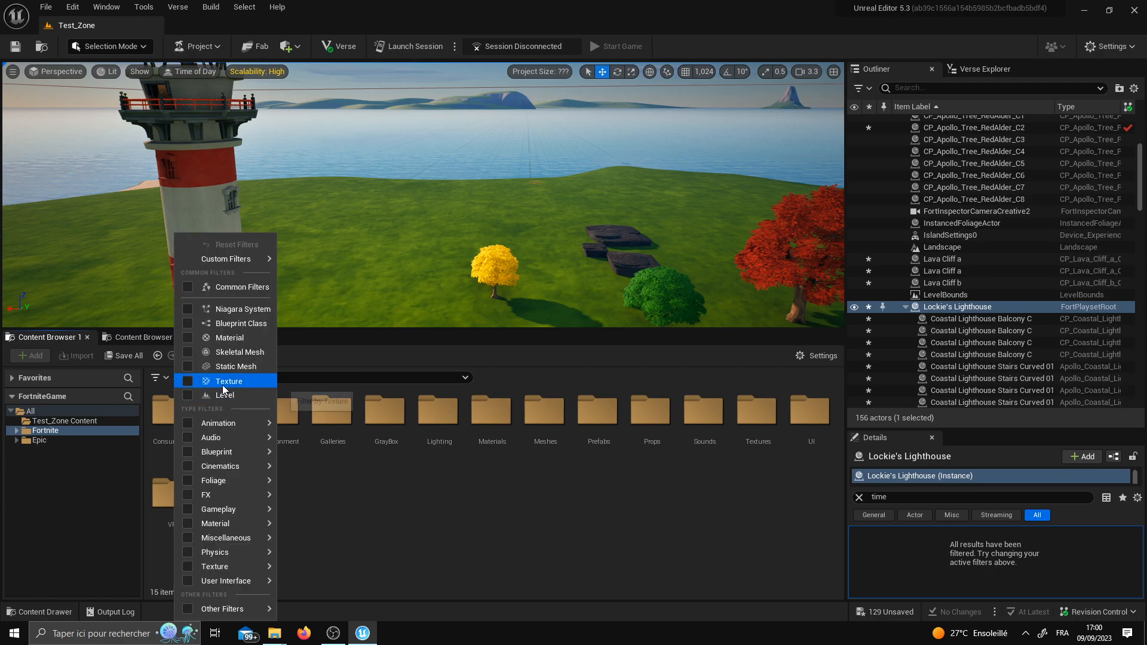
pyautogui.click(224, 382)
pyautogui.scroll(-5, 625, 444)
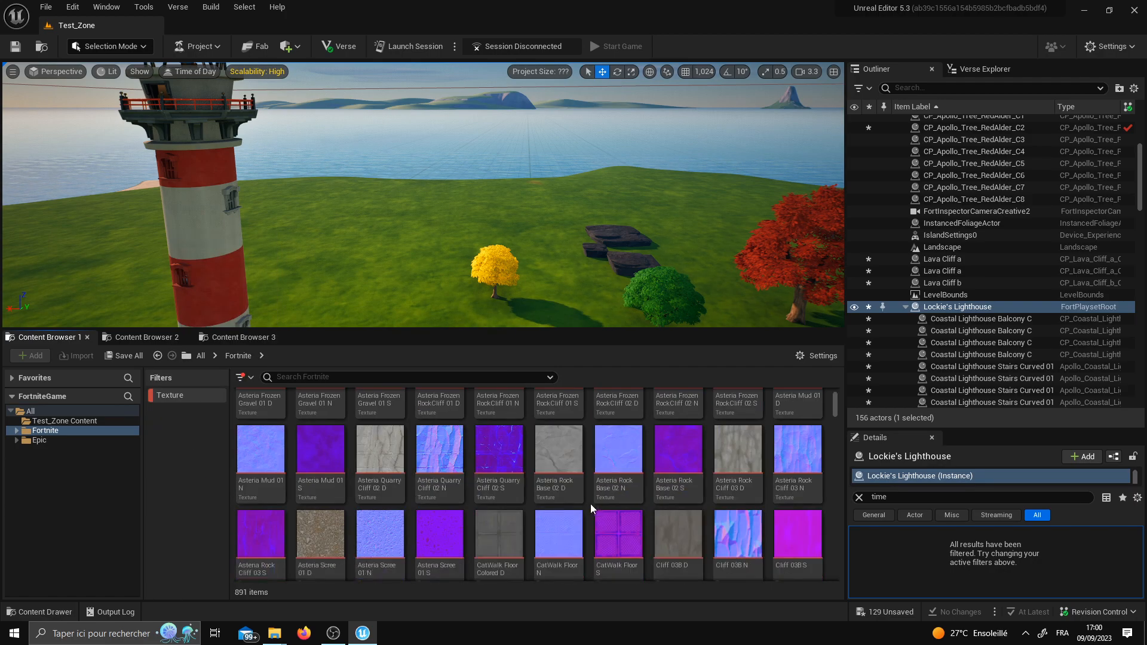
pyautogui.click(187, 393)
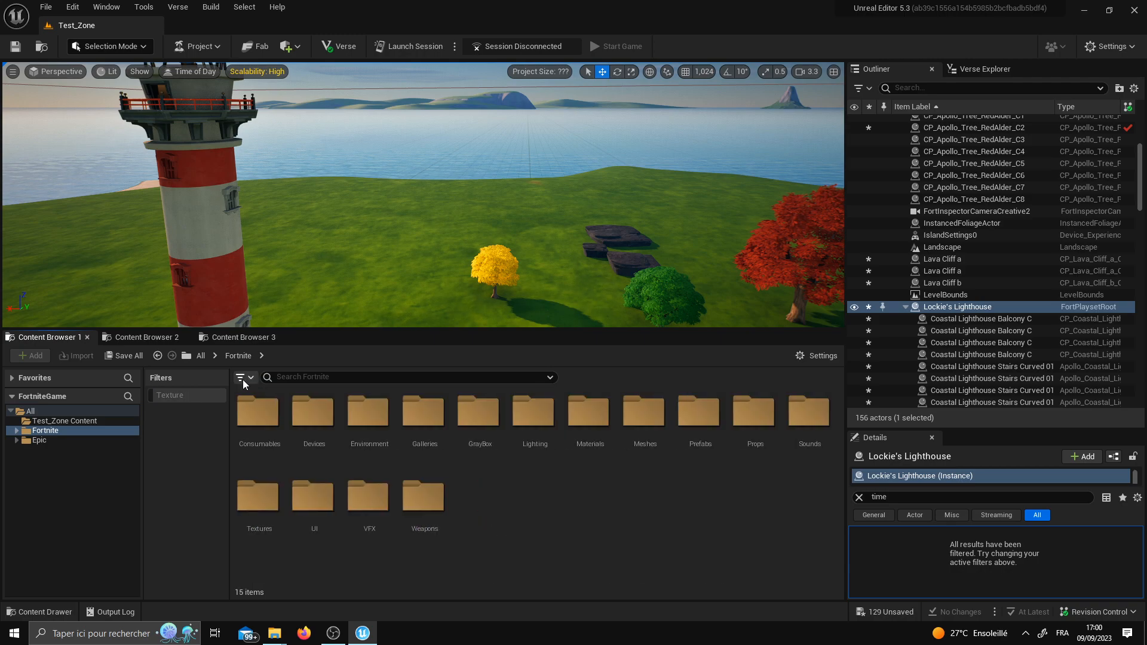
# Filter the Fortnite folder to Static Mesh assets, browse them and turn the filter off.
pyautogui.click(241, 378)
pyautogui.click(324, 367)
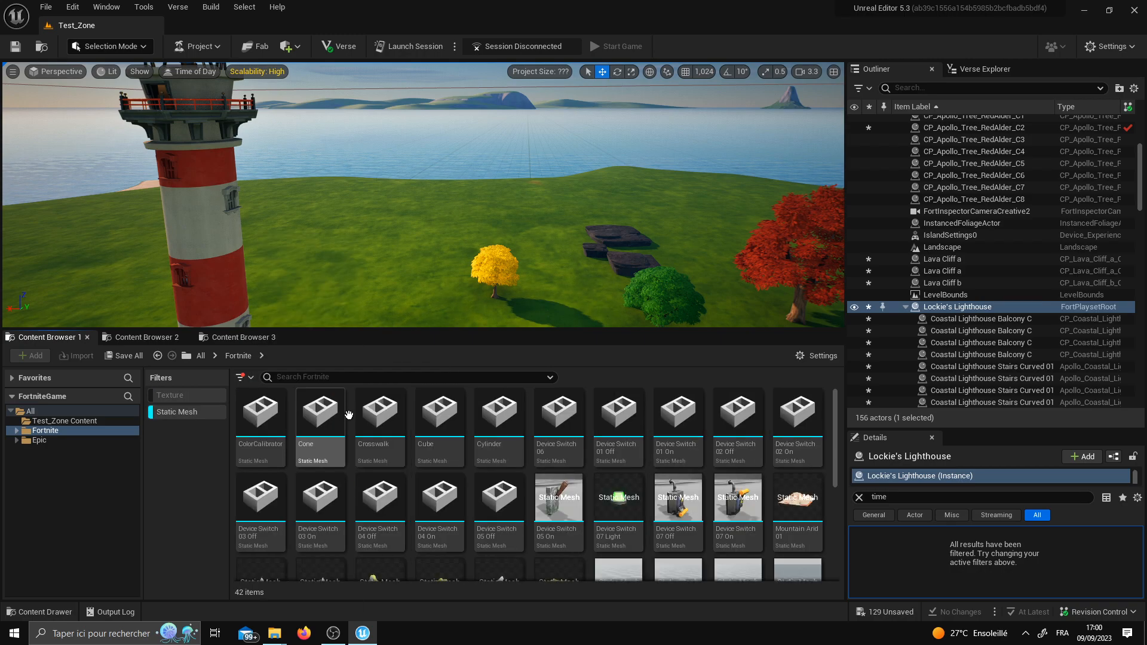
pyautogui.scroll(-4, 489, 462)
pyautogui.scroll(5, 507, 478)
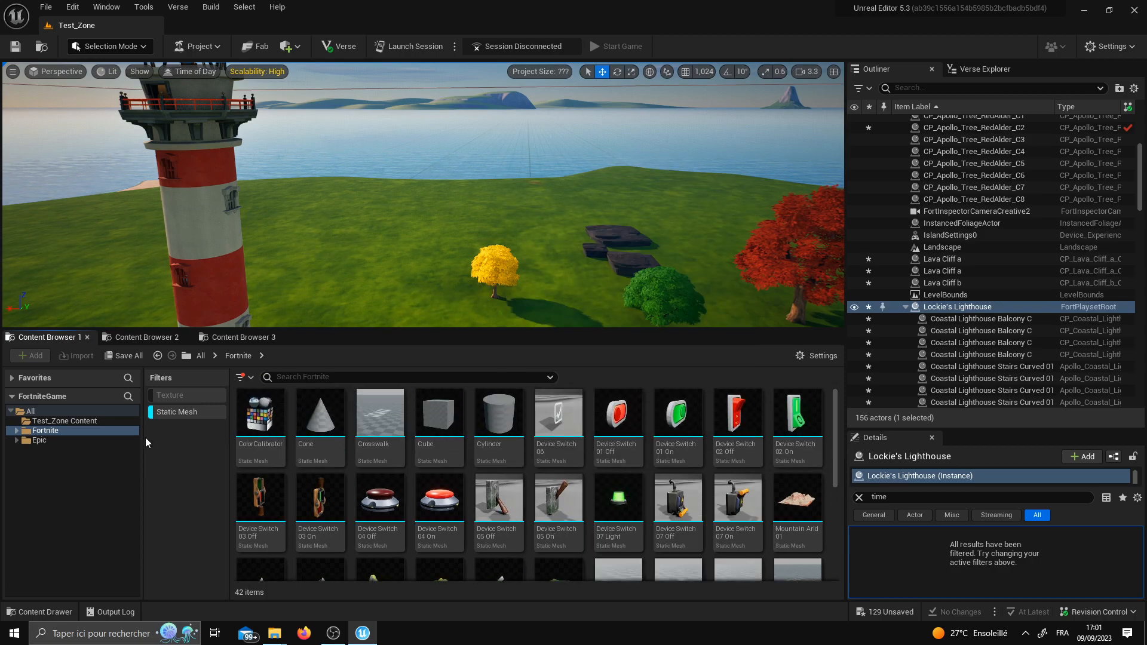
pyautogui.click(173, 412)
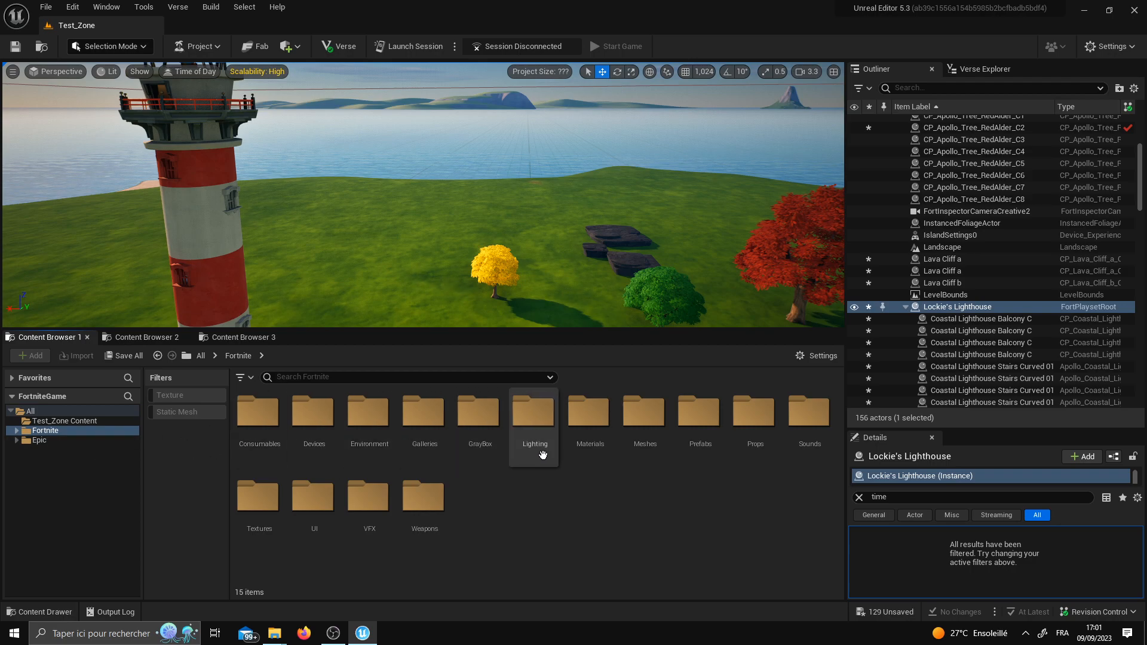
# Look into the Coliseum folder in Prefabs, return to Prefabs and open the Prison folder.
pyautogui.doubleClick(699, 418)
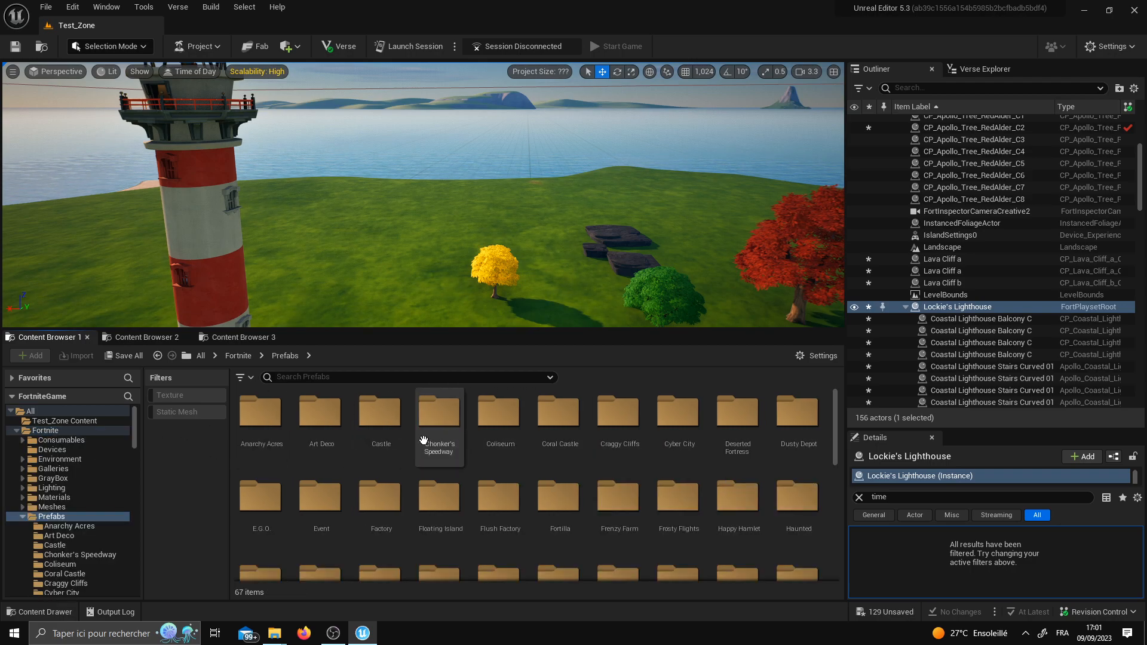
pyautogui.doubleClick(507, 445)
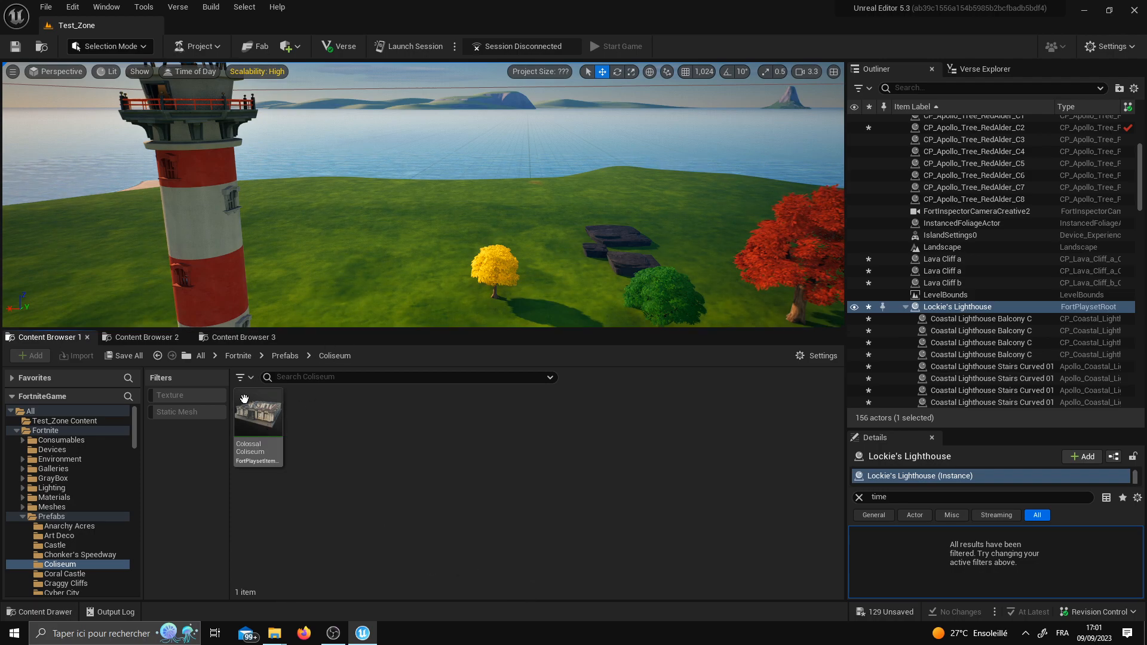
pyautogui.click(284, 357)
pyautogui.scroll(-3, 657, 478)
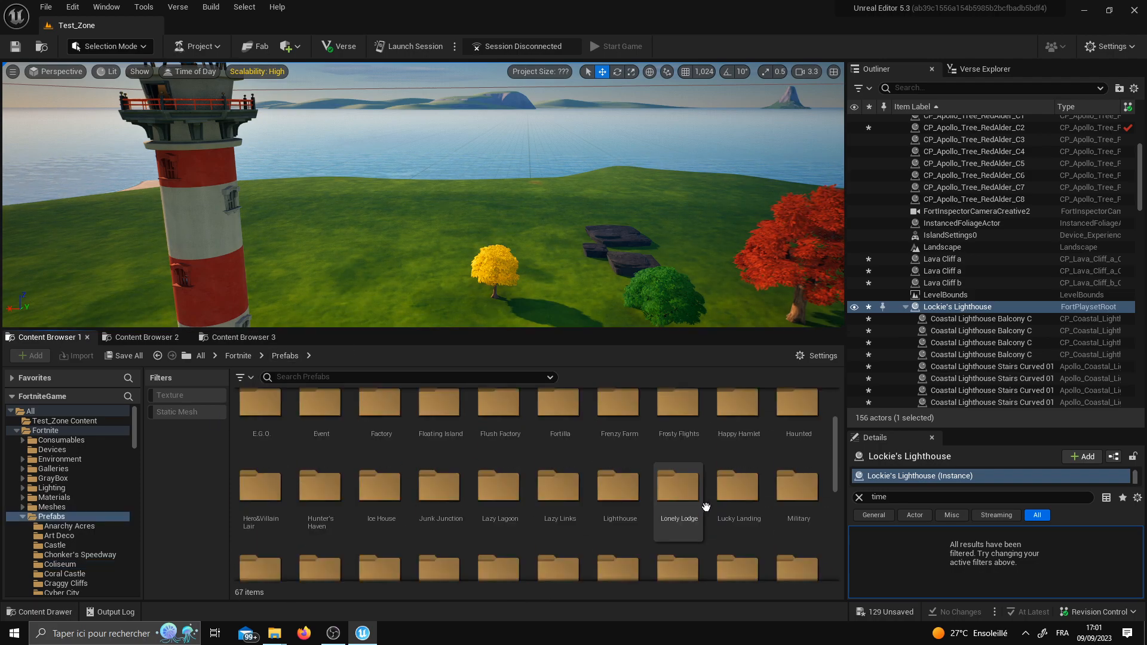
pyautogui.doubleClick(734, 481)
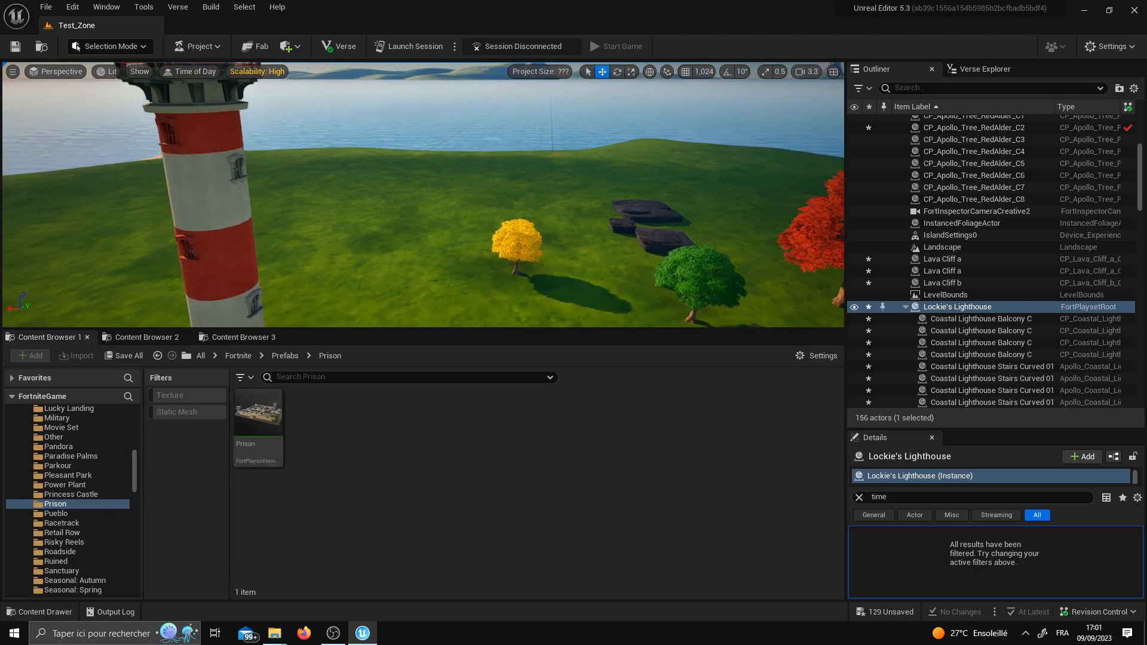
# Place the Hunter's Haven Reese's Apartment prefab from the Hunter's Haven folder on the grass beside the lighthouse.
pyautogui.click(281, 357)
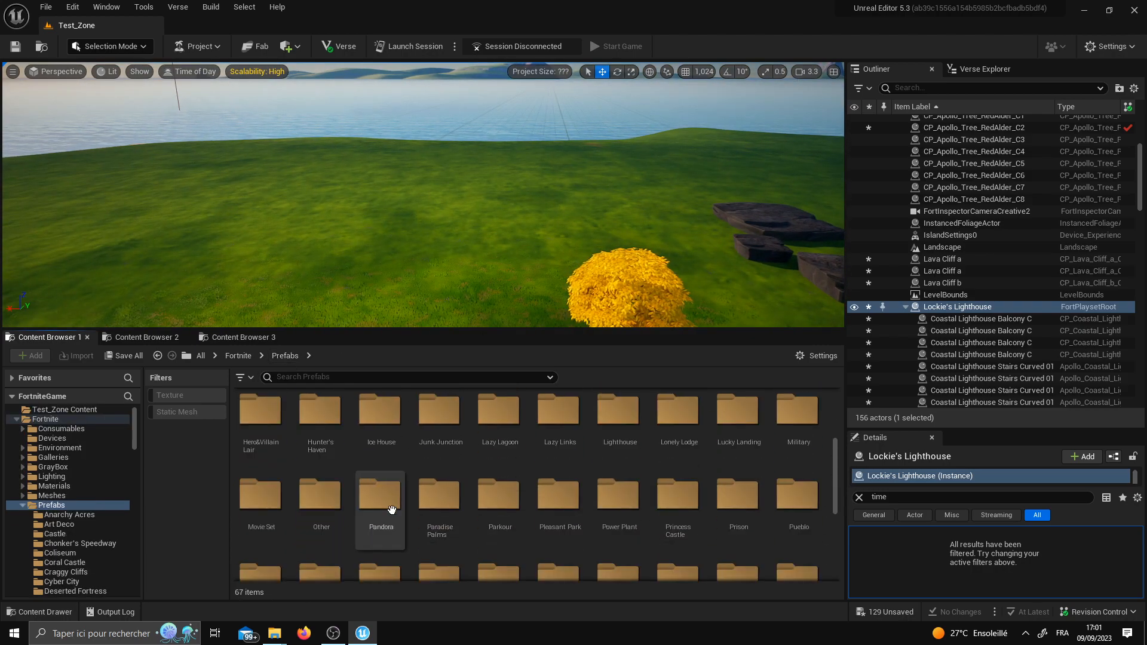
pyautogui.doubleClick(319, 412)
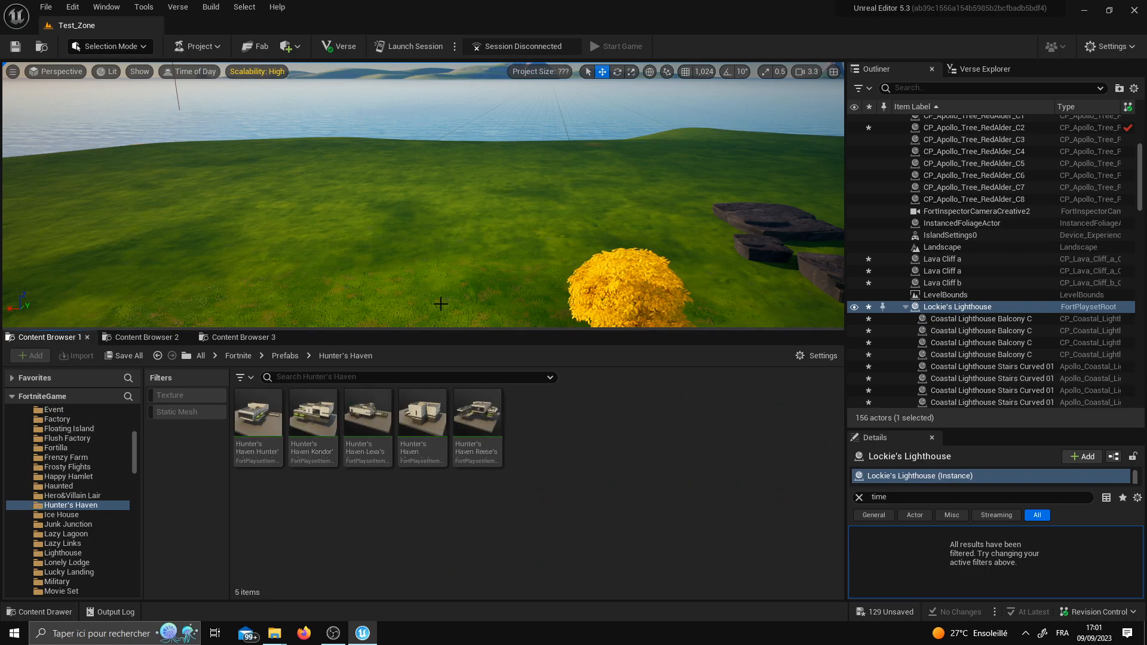
pyautogui.click(478, 418)
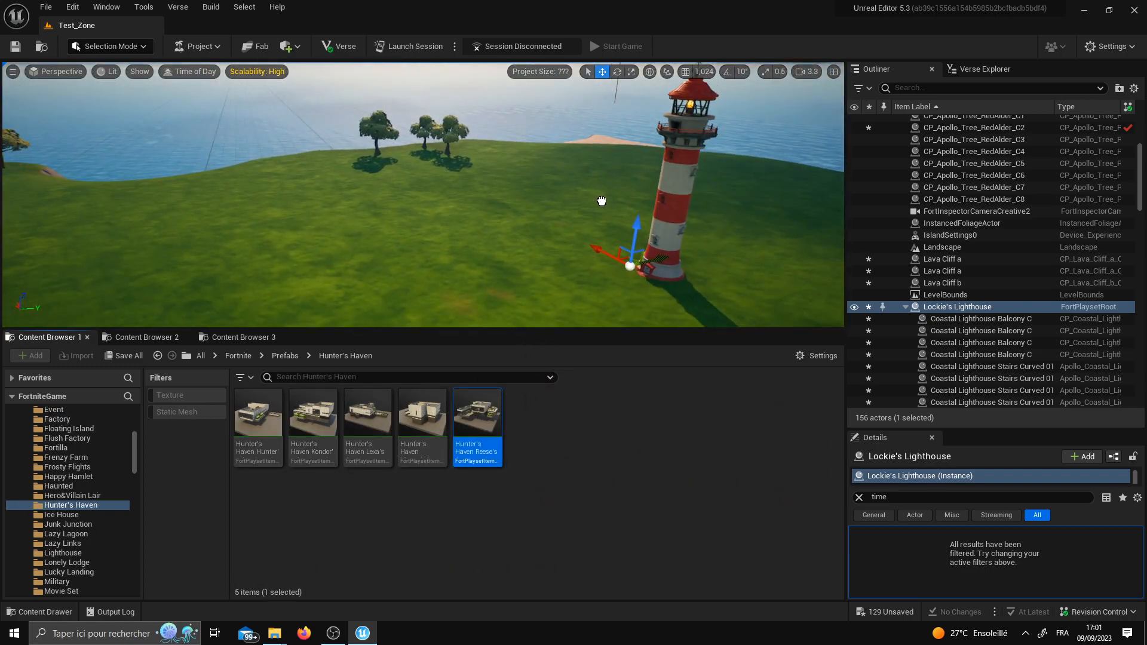
pyautogui.moveTo(606, 196); pyautogui.dragTo(583, 184)
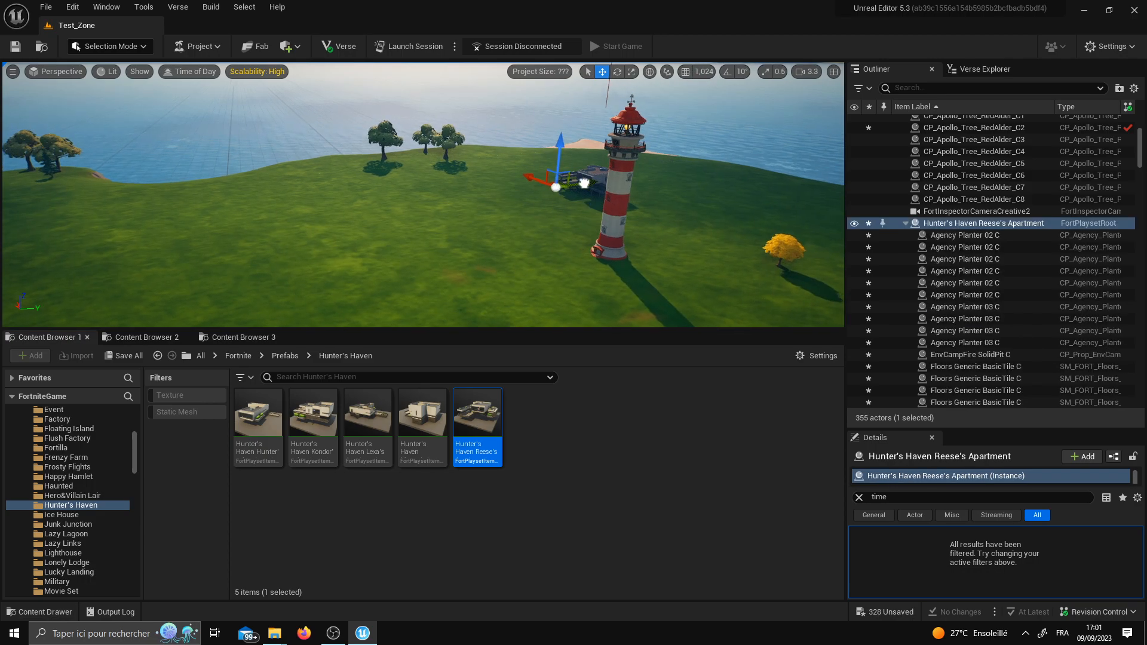
# Focus on a wall piece of the apartment, select one of its window extensions and review the actor options available for it.
pyautogui.click(584, 184)
pyautogui.press('f')
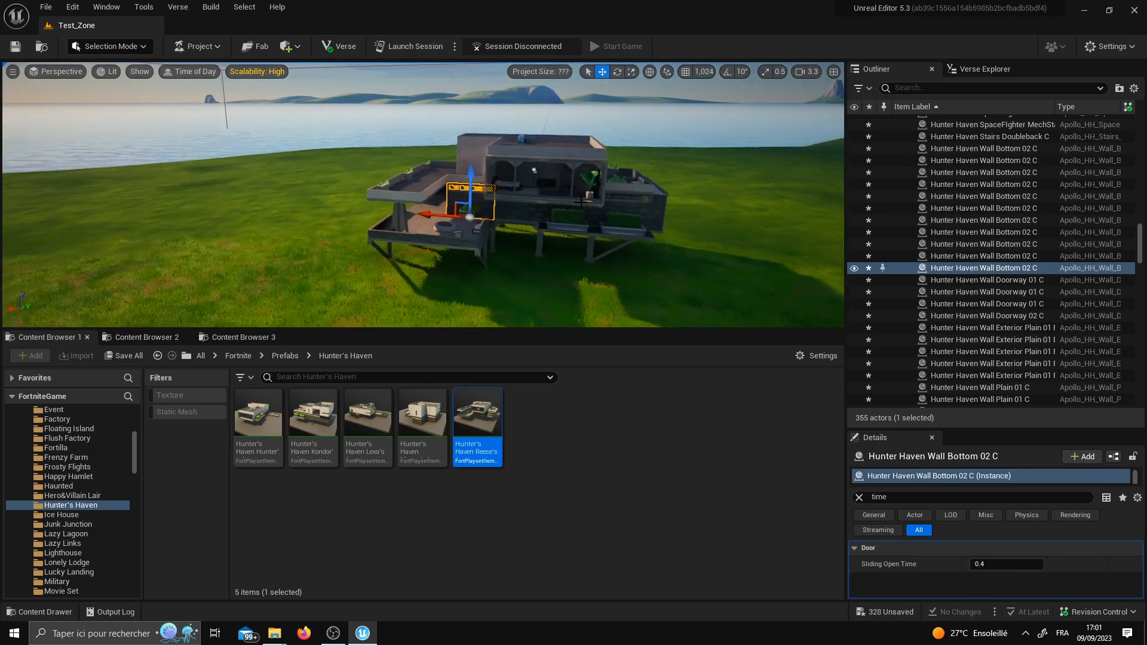
pyautogui.click(577, 157)
pyautogui.rightClick(581, 155)
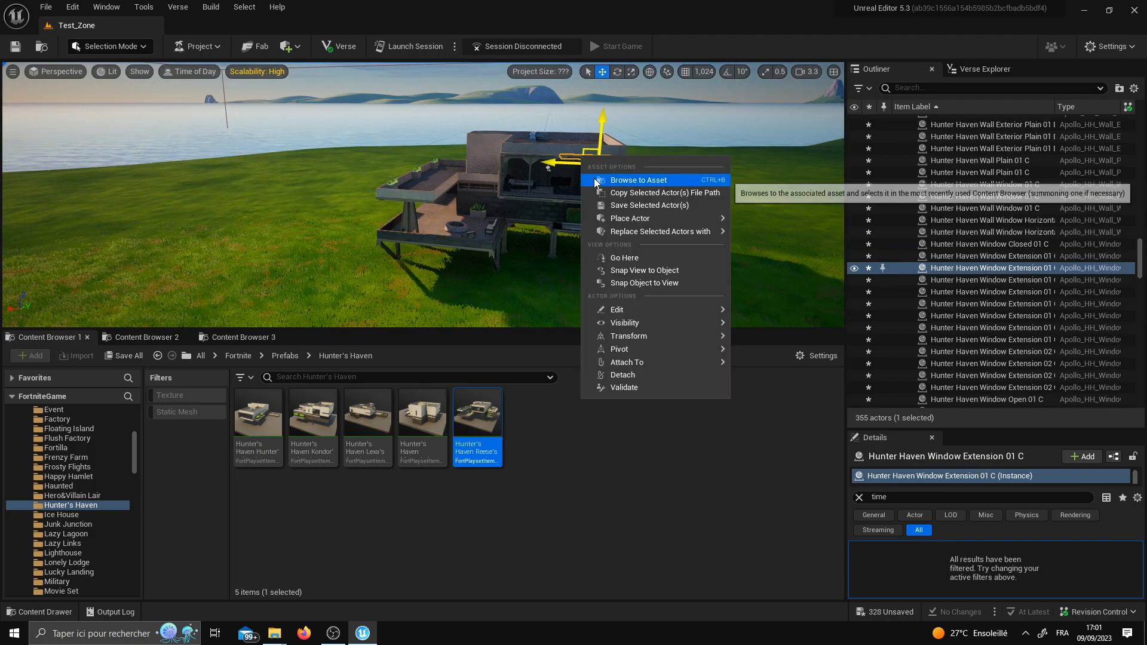
pyautogui.moveTo(562, 185); pyautogui.dragTo(621, 158, button='right')
pyautogui.press('w')
pyautogui.rightClick(402, 207)
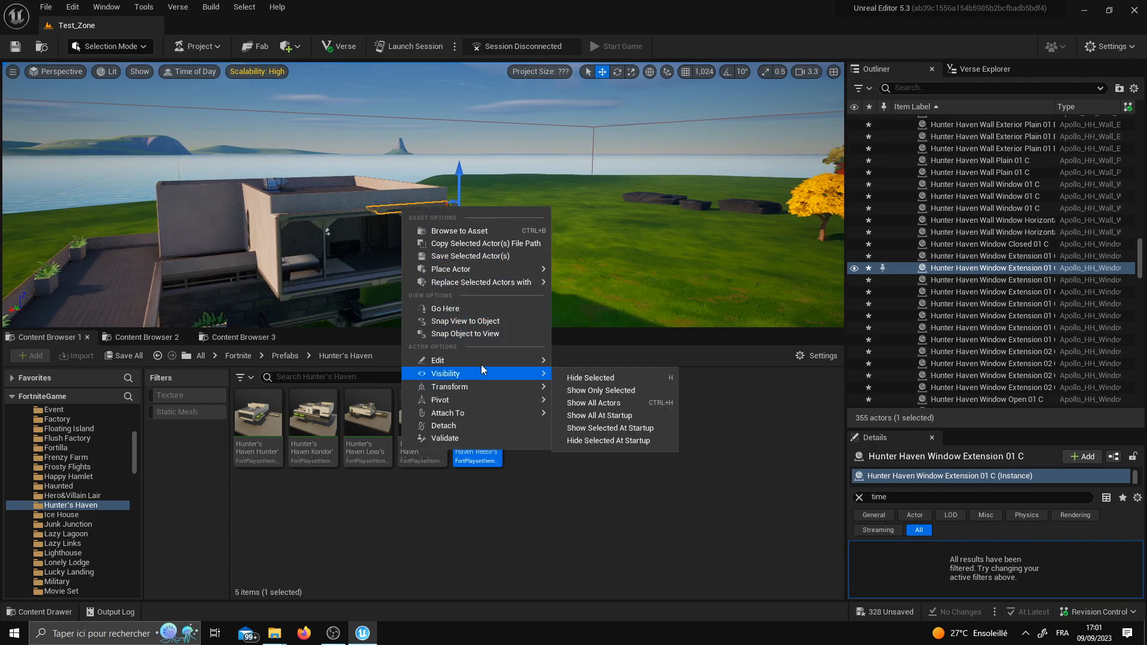
pyautogui.moveTo(500, 283)
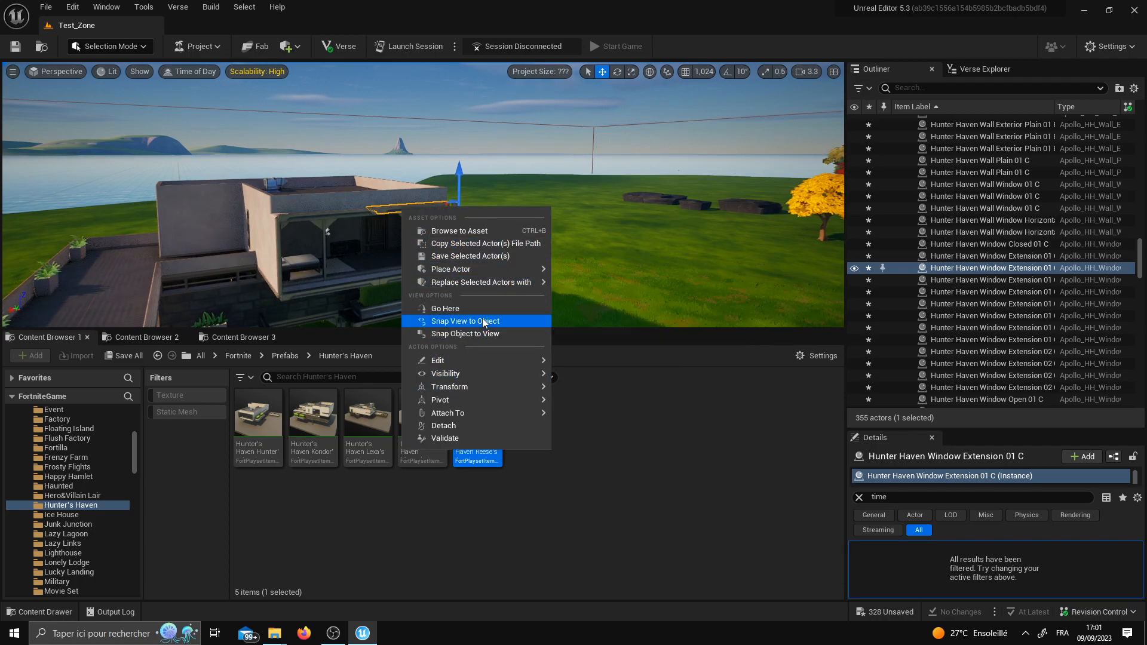
# Fly around and through the placed apartment in an enlarged viewport to examine it, and restore the normal layout.
pyautogui.moveTo(362, 257); pyautogui.dragTo(369, 285, button='right')
pyautogui.press('a')
pyautogui.press('w')
pyautogui.press('s')
pyautogui.press('w')
pyautogui.press('F11')
pyautogui.press('a')
pyautogui.press('d')
pyautogui.press('w')
pyautogui.press('s')
pyautogui.press('w')
pyautogui.press('s')
pyautogui.press('F11')
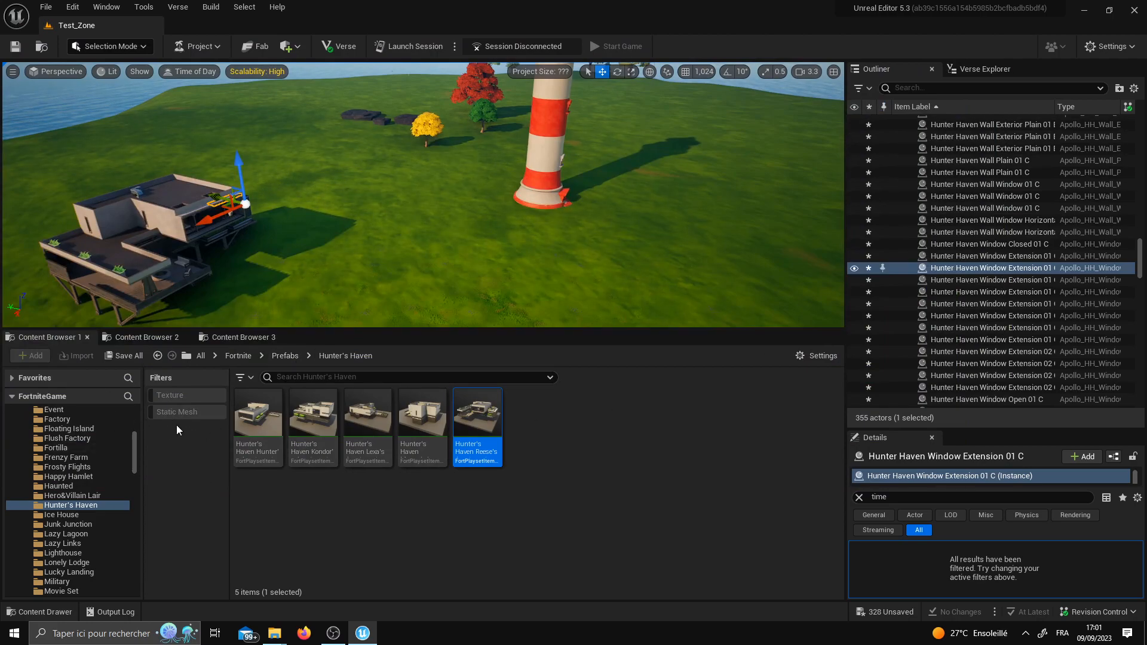
# Place the Village House prefab from the Happy Hamlet folder on the open grass near the lighthouse.
pyautogui.click(68, 477)
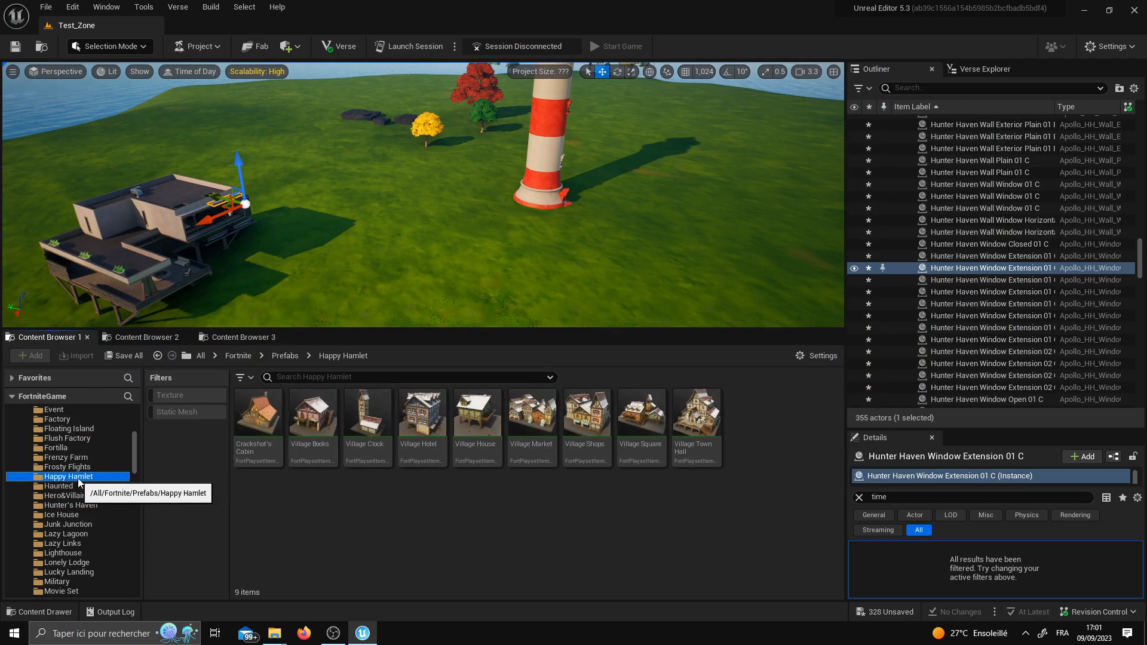
pyautogui.moveTo(416, 292); pyautogui.dragTo(451, 285, button='right')
pyautogui.press('w')
pyautogui.press('d')
pyautogui.press('s')
pyautogui.press('w')
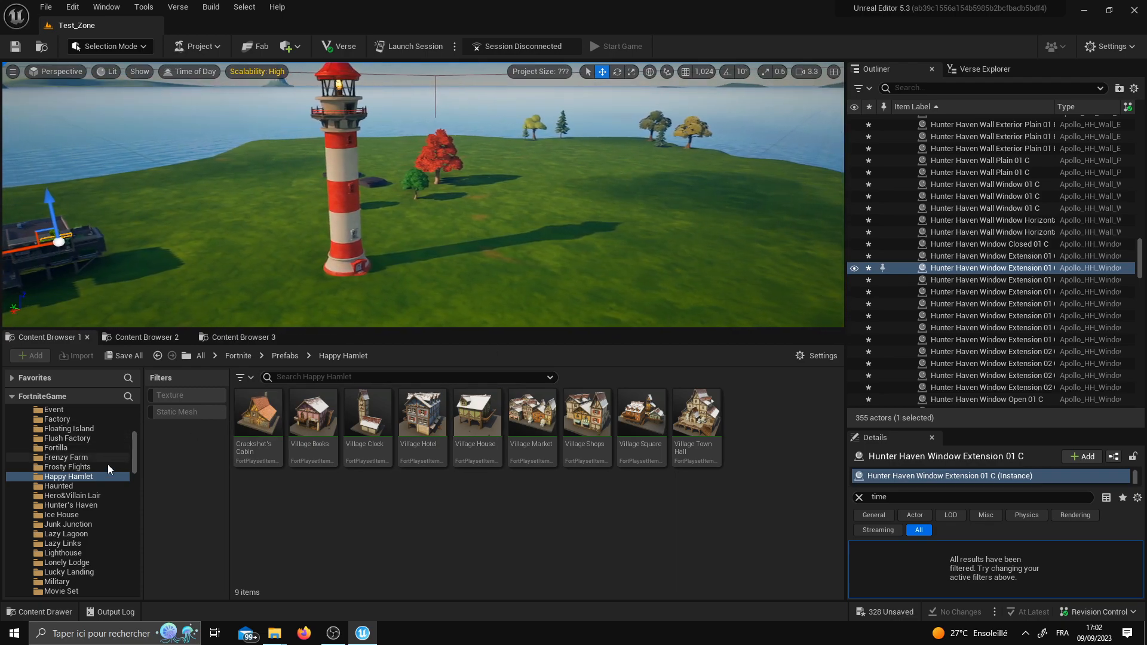
pyautogui.moveTo(479, 428); pyautogui.dragTo(655, 243)
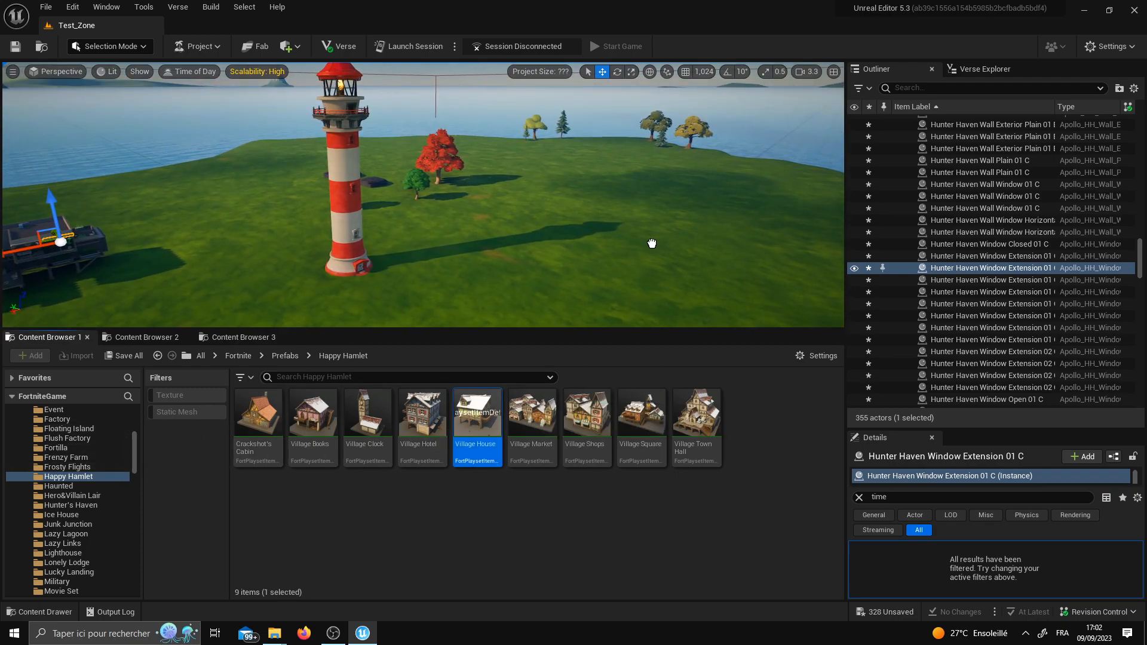
pyautogui.moveTo(547, 246)
pyautogui.mouseDown()
pyautogui.moveTo(506, 241)
pyautogui.moveTo(532, 245)
pyautogui.mouseUp()
# Examine the arrangement of the Village House, lighthouse and apartment on the island from several distances and angles.
pyautogui.moveTo(532, 245); pyautogui.dragTo(797, 218, button='right')
pyautogui.moveTo(239, 230); pyautogui.dragTo(338, 215, button='right')
pyautogui.moveTo(495, 259); pyautogui.dragTo(496, 277, button='right')
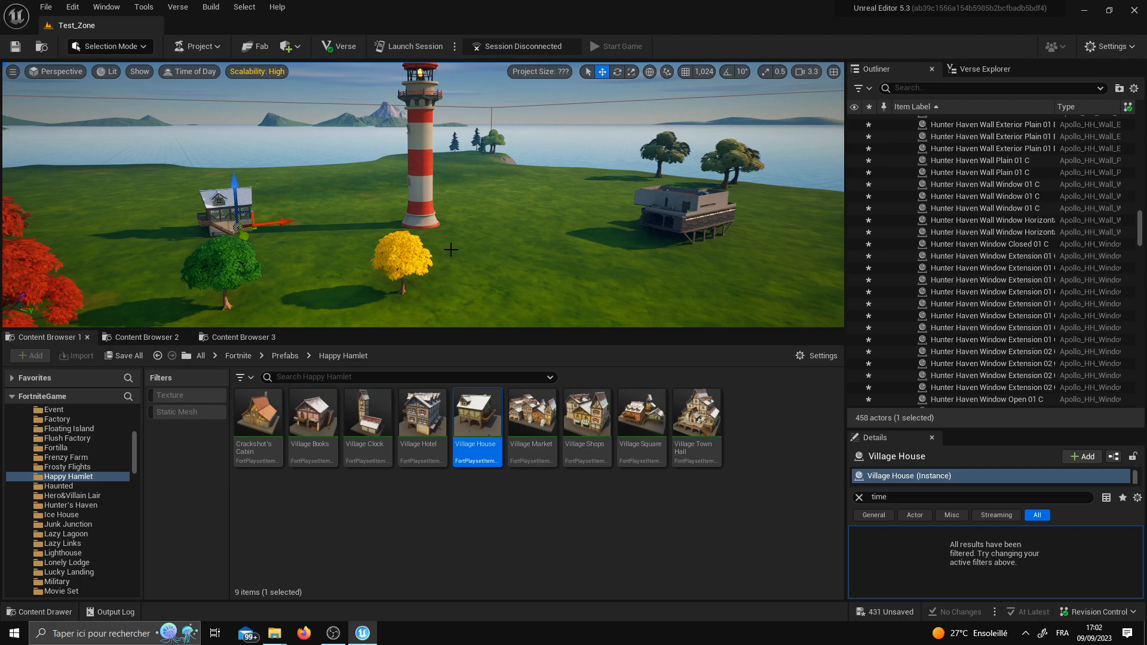
pyautogui.moveTo(451, 249)
pyautogui.mouseDown(button='right')
pyautogui.moveTo(418, 250)
pyautogui.moveTo(452, 251)
pyautogui.mouseUp(button='right')
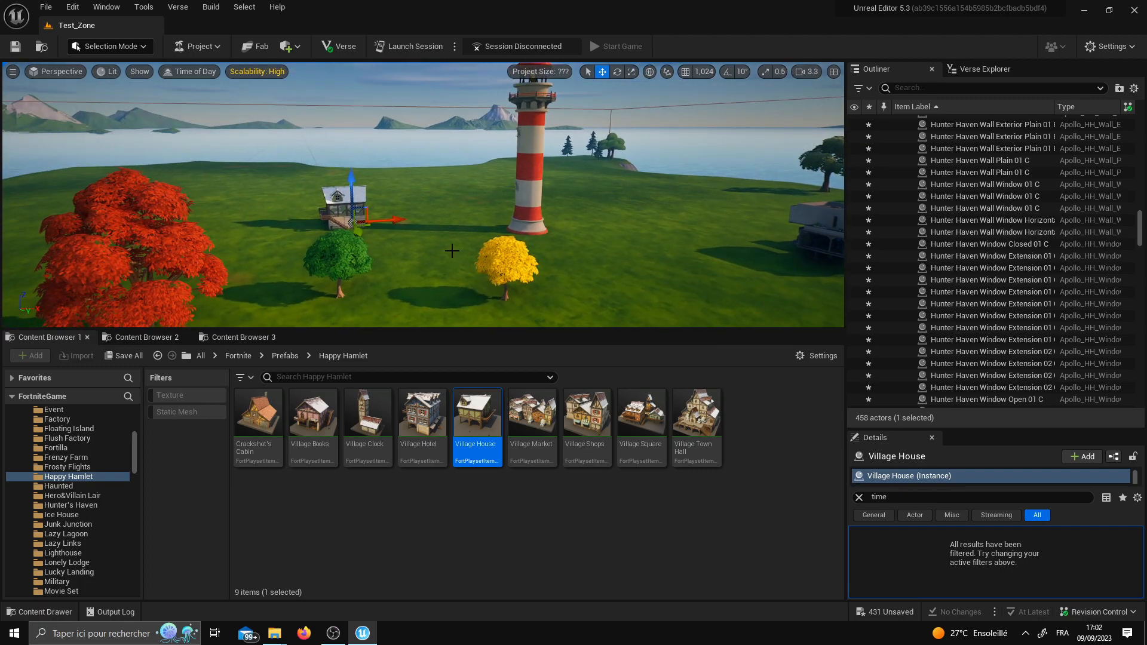
pyautogui.press('s')
pyautogui.moveTo(545, 275); pyautogui.dragTo(522, 287, button='right')
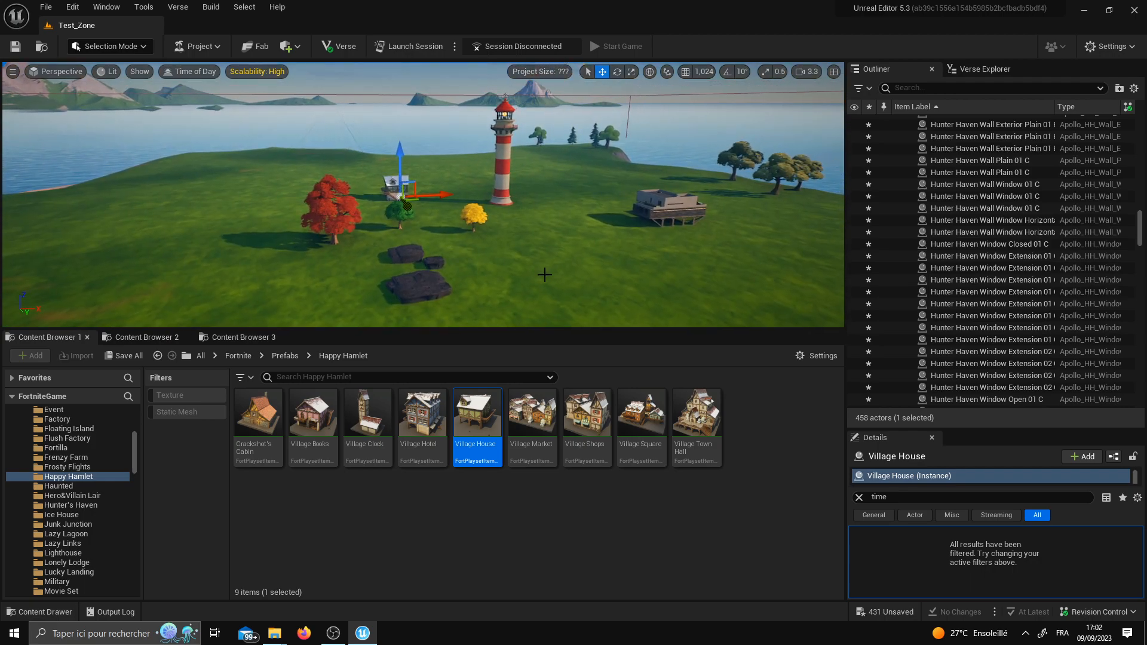
pyautogui.press('a')
pyautogui.moveTo(722, 302); pyautogui.dragTo(779, 296, button='right')
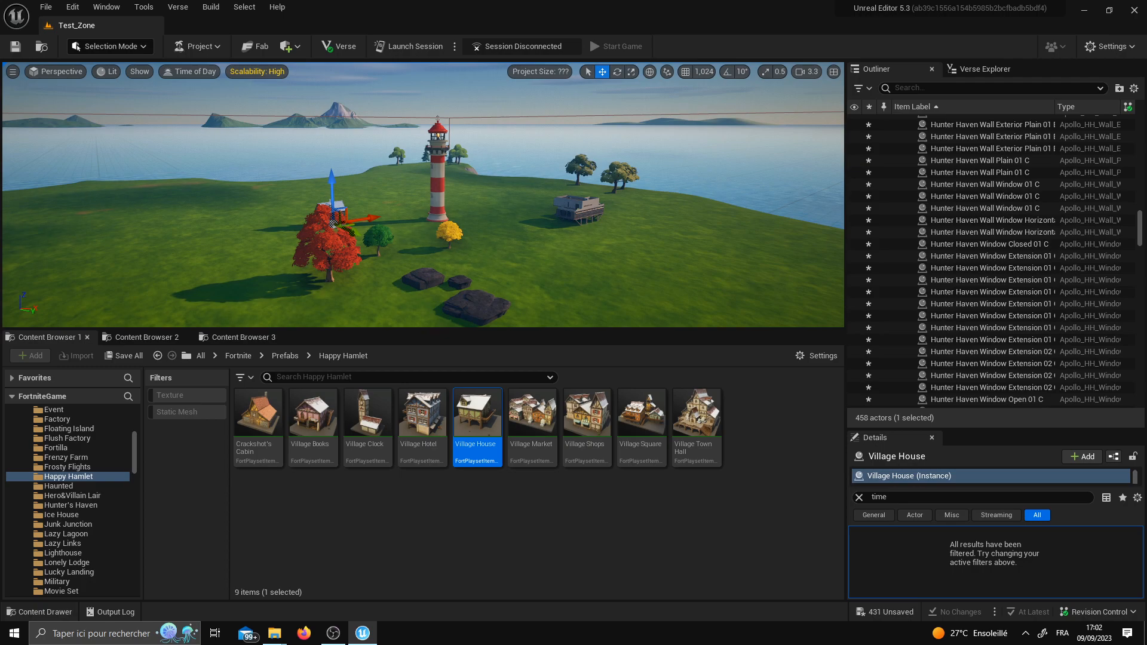